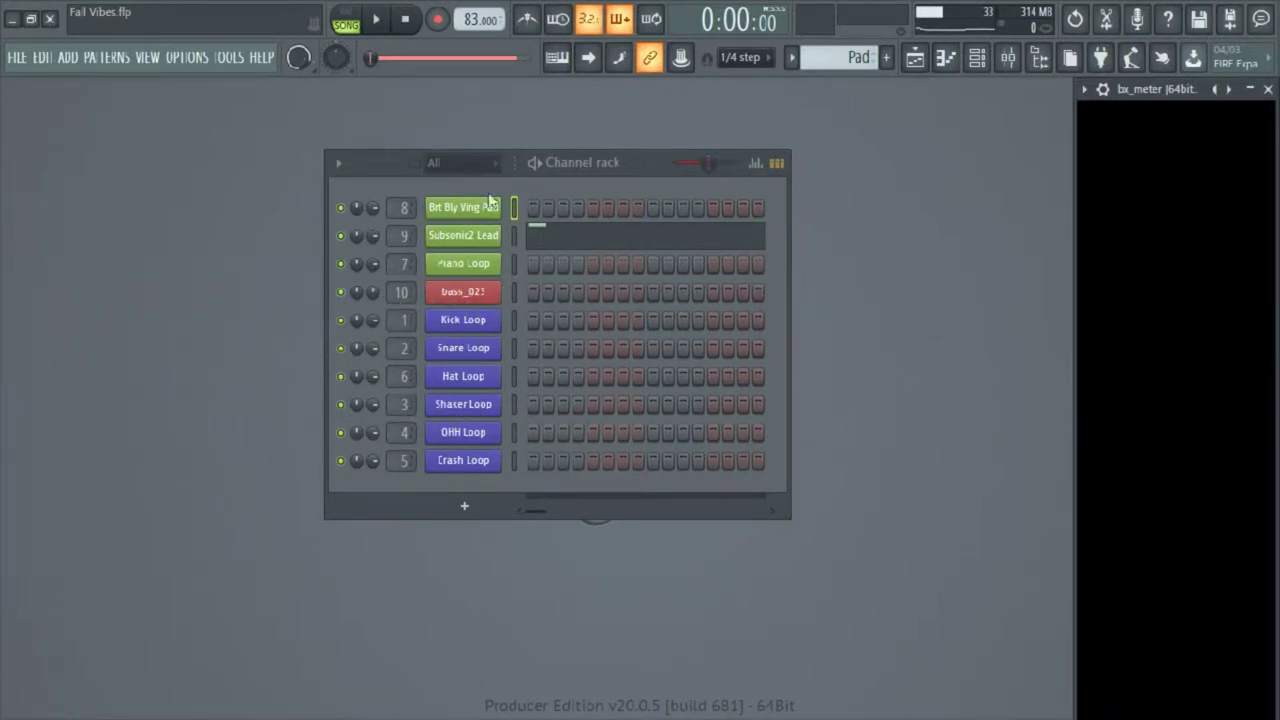
Move the Channel rack window slightly and look over the channel volume knobs and the mixer's fader levels
drag(391, 164, 349, 169)
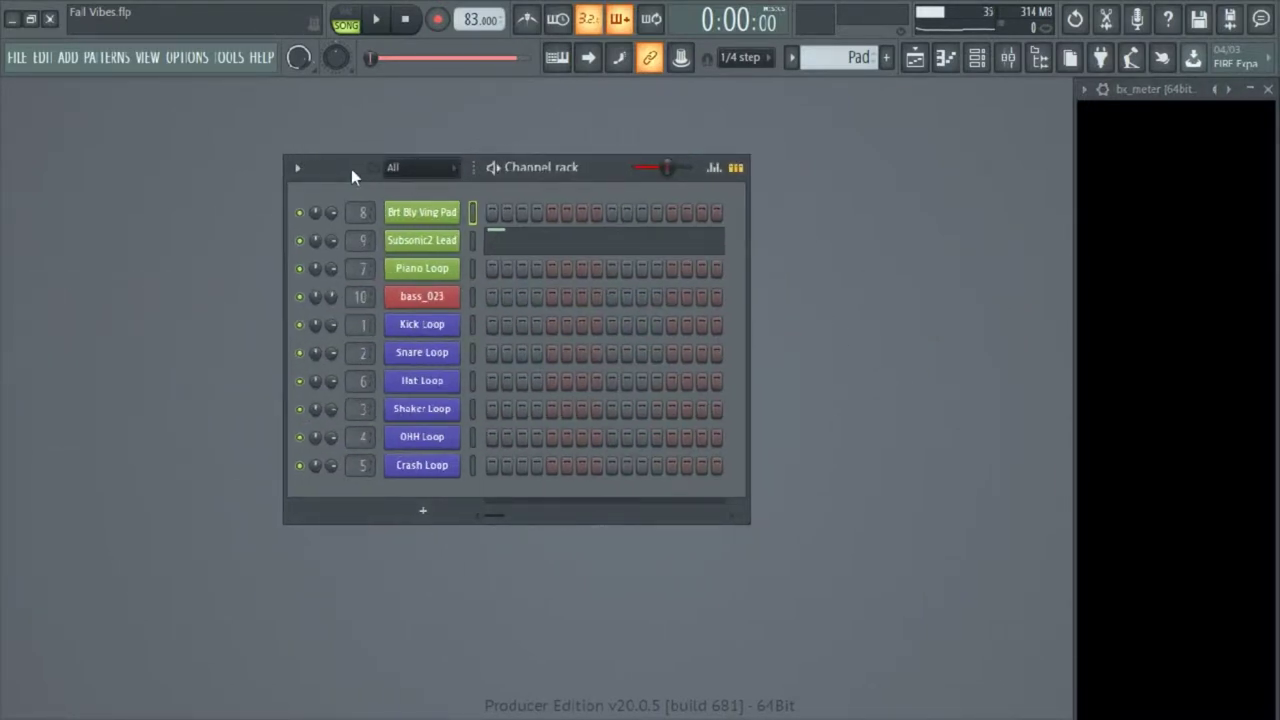
mouse_move(330, 215)
mouse_down()
mouse_move(330, 231)
mouse_move(333, 218)
mouse_up()
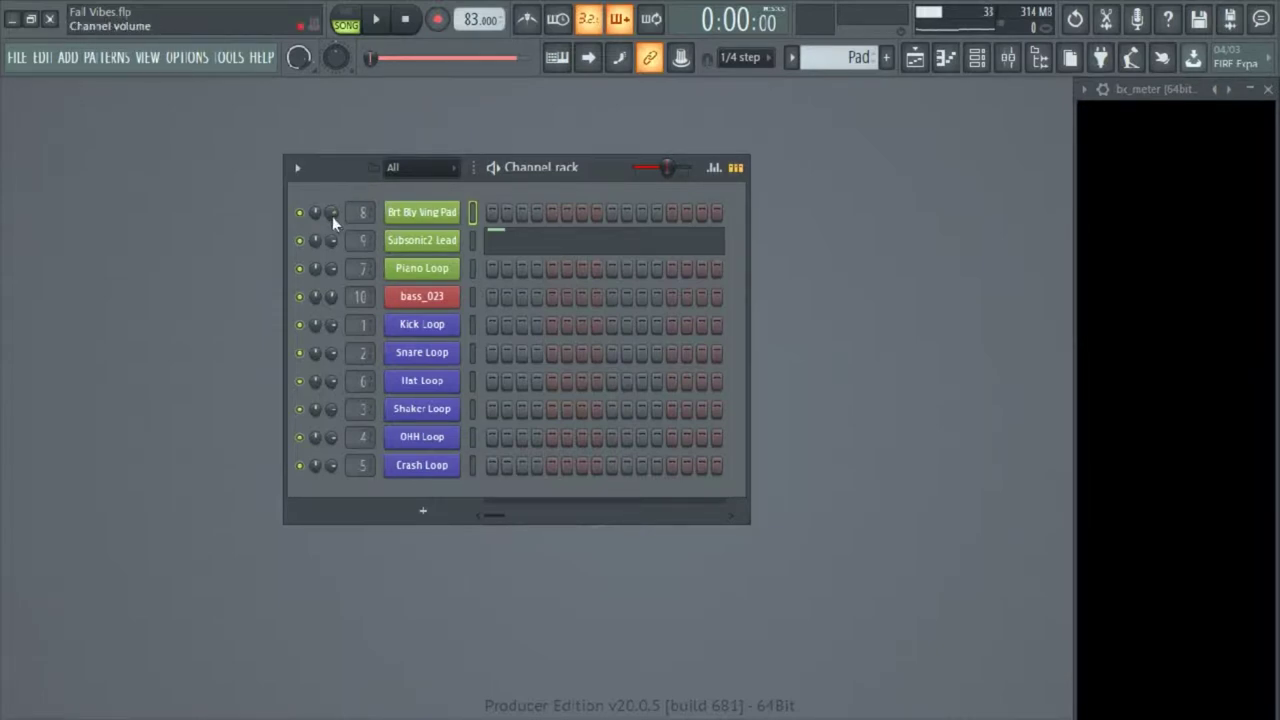
click(1008, 57)
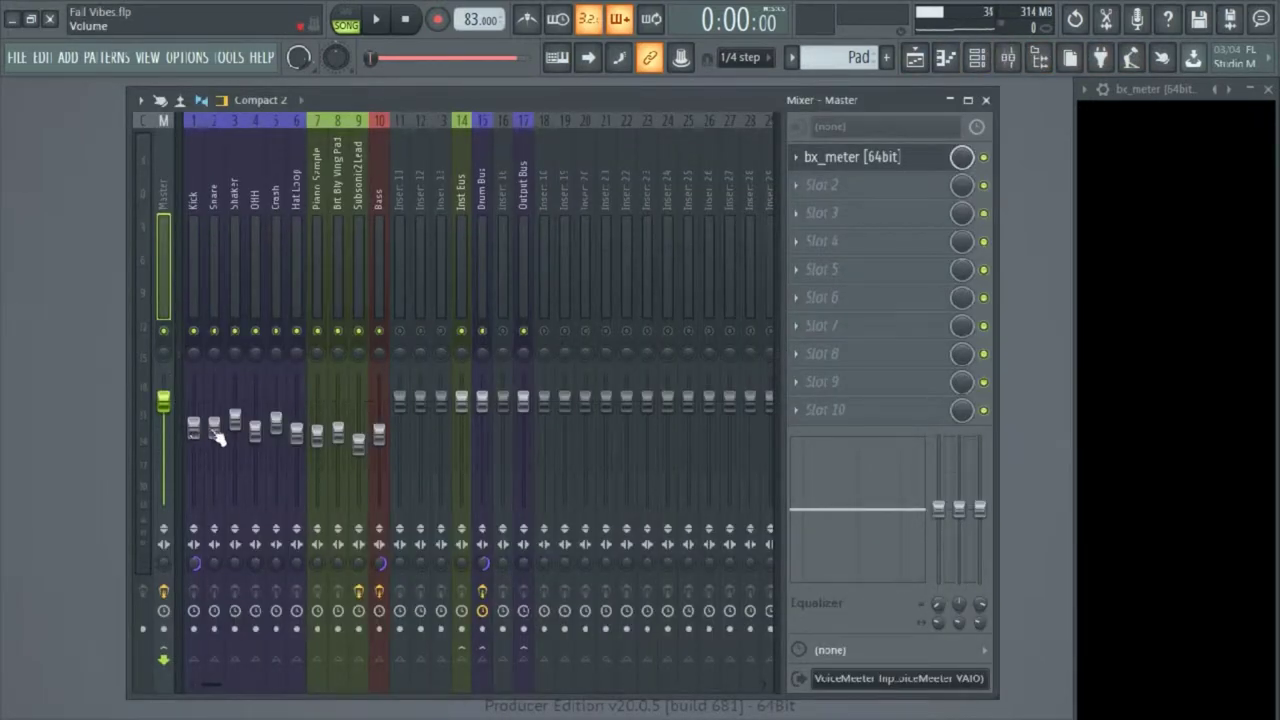
click(985, 100)
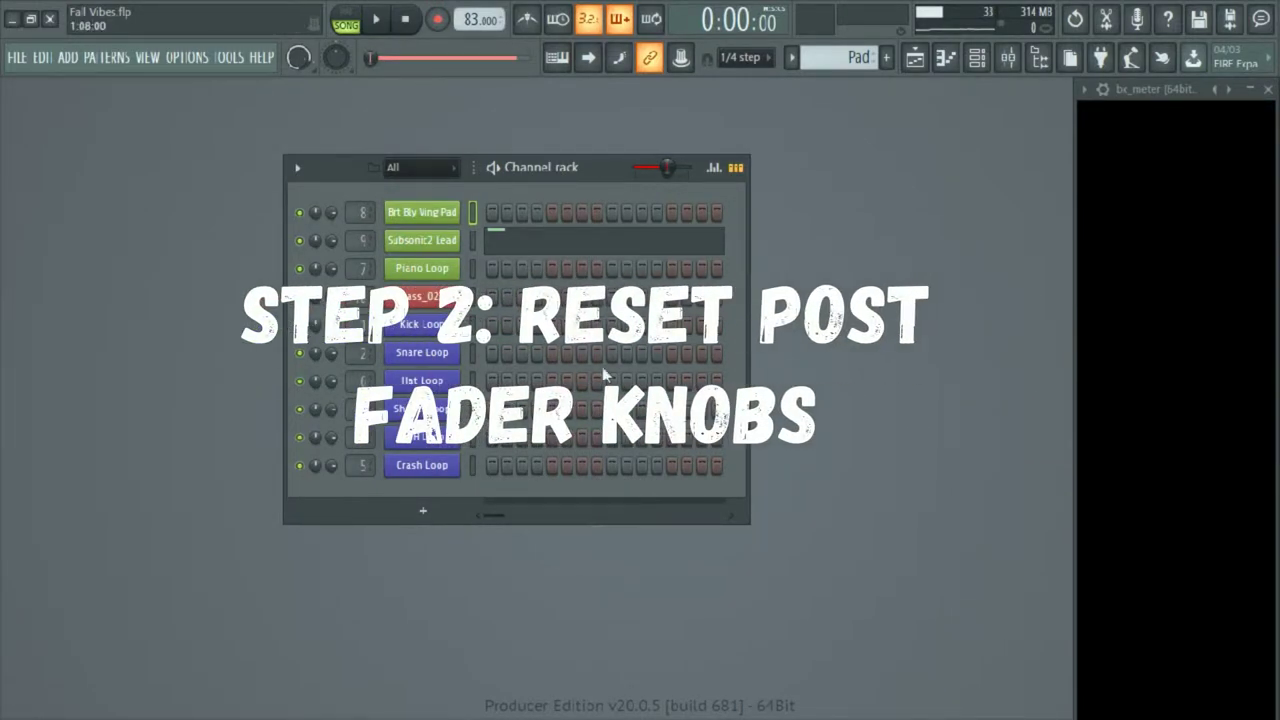
Reset the volume faders of mixer tracks 1 to 10, Kick through Bass, to their default level
click(1010, 60)
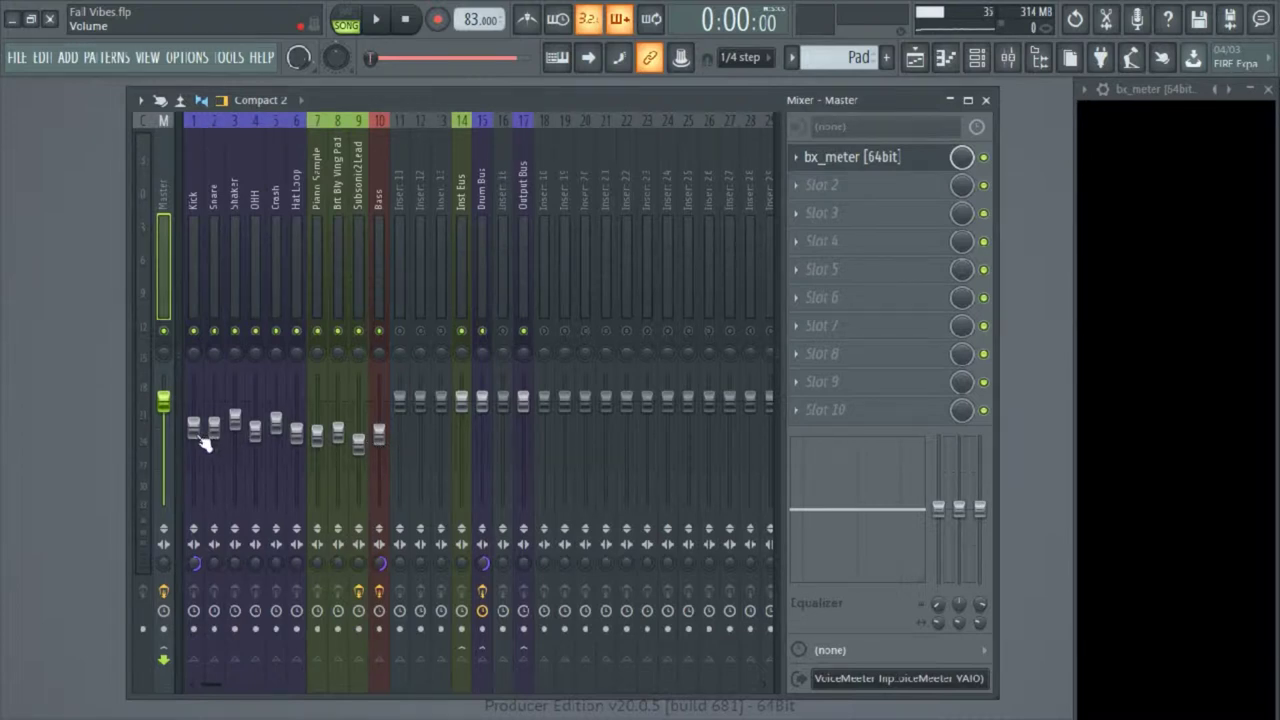
key(ctrl+alt+z)
key(ctrl+alt+z)
key(ctrl+alt+z)
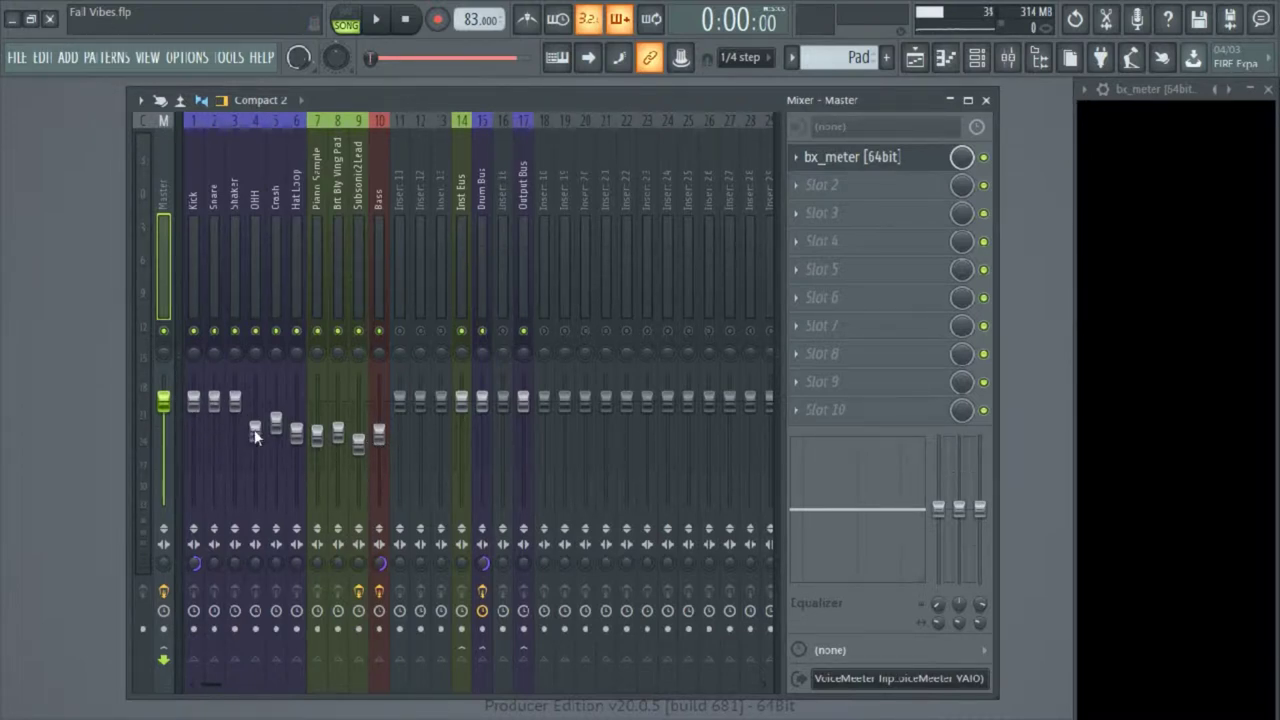
key(ctrl+alt+z)
key(ctrl+alt+z)
key(ctrl+alt+z)
key(ctrl+alt+z)
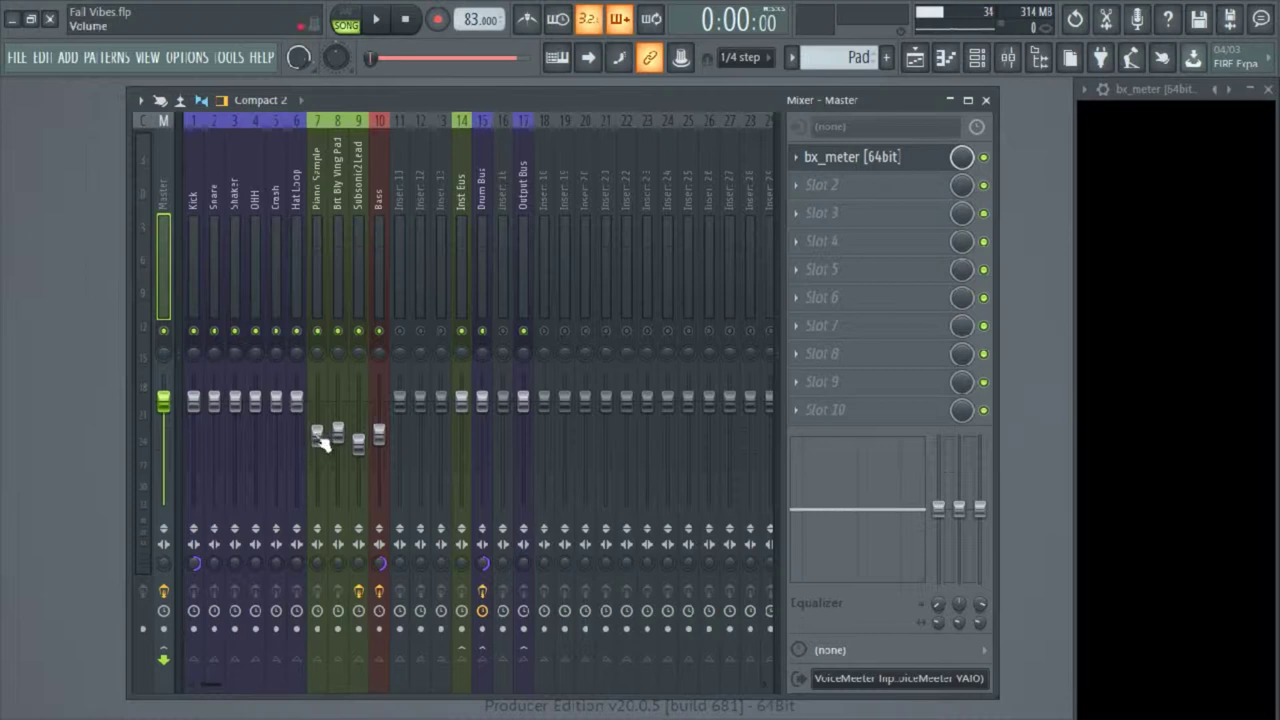
key(ctrl+alt+z)
key(ctrl+alt+z)
key(ctrl+alt+z)
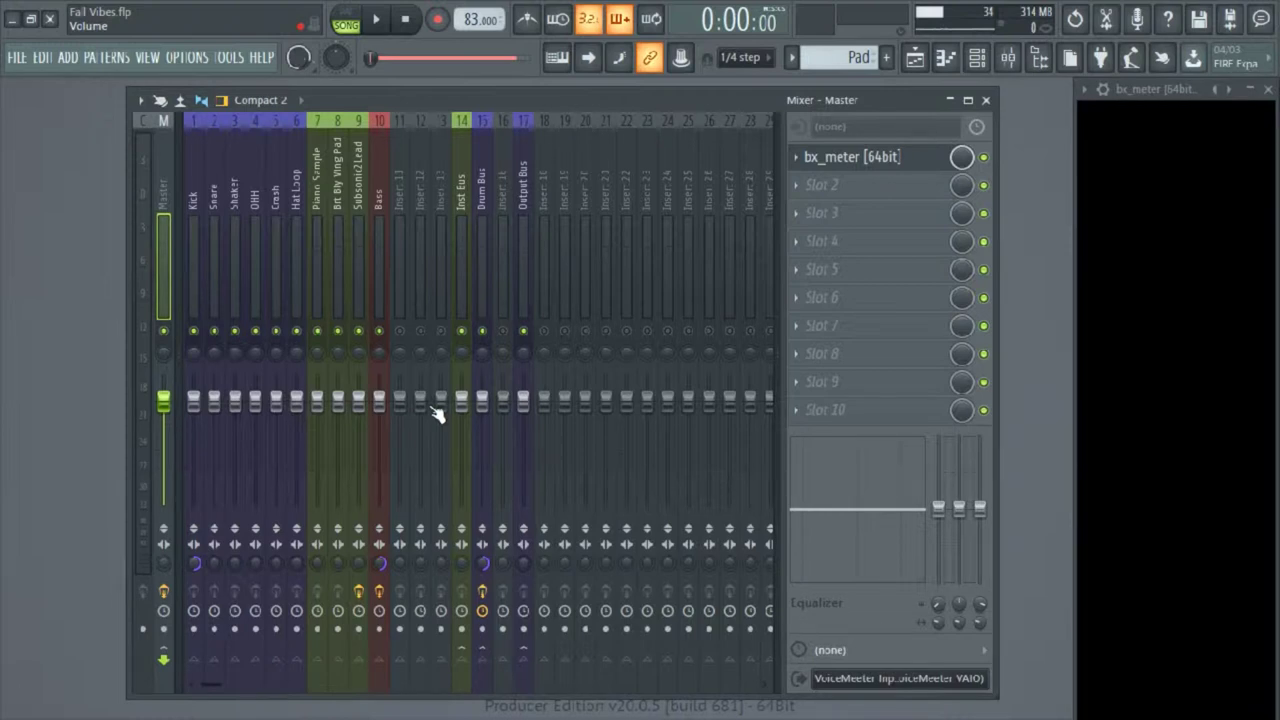
Play the song briefly to check the levels of all tracks in the mixer
click(377, 20)
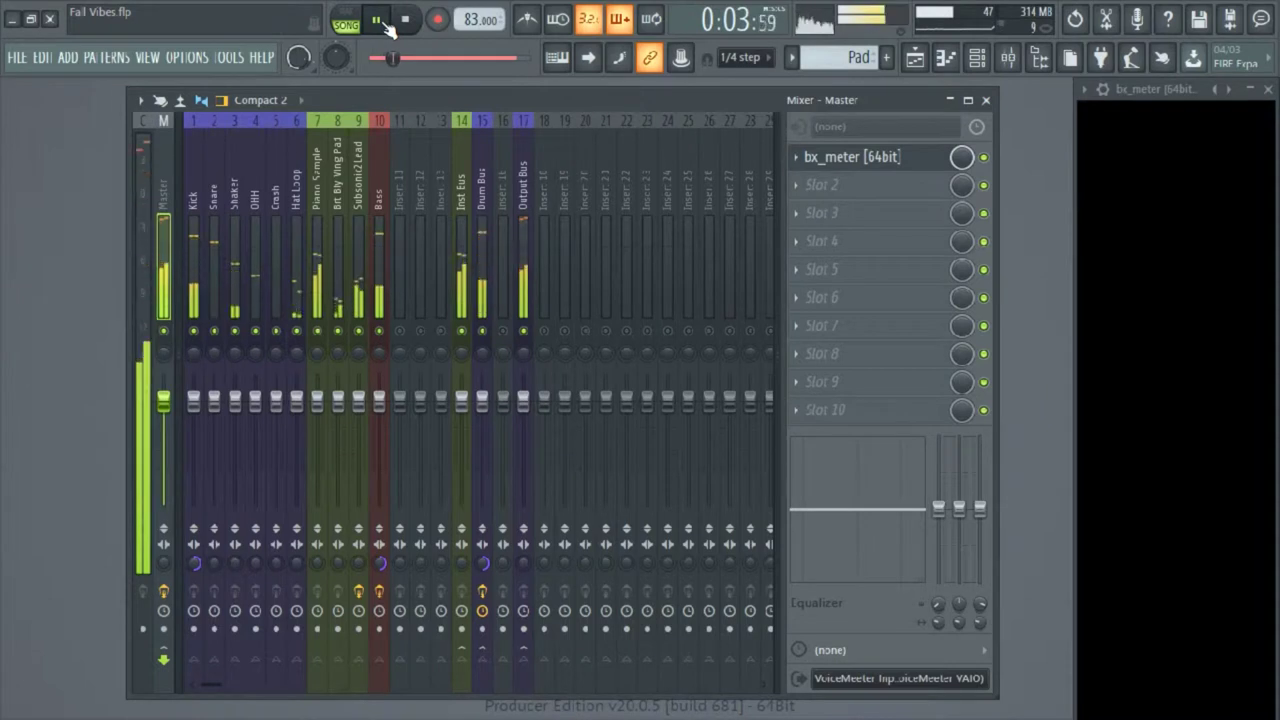
key(space)
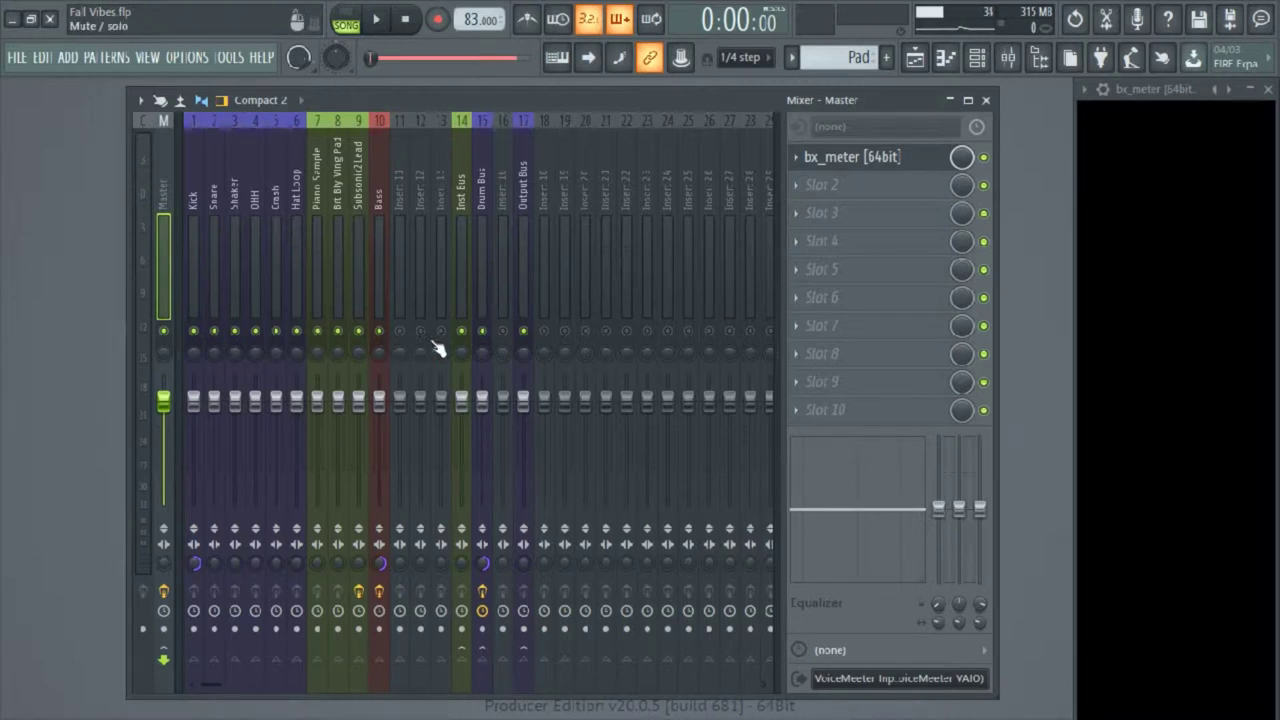
Mute the Inst Bus, Bass, Hat Loop, Crash, OHH, Shaker and Snare tracks to isolate the Kick, checking with a short playback
click(462, 331)
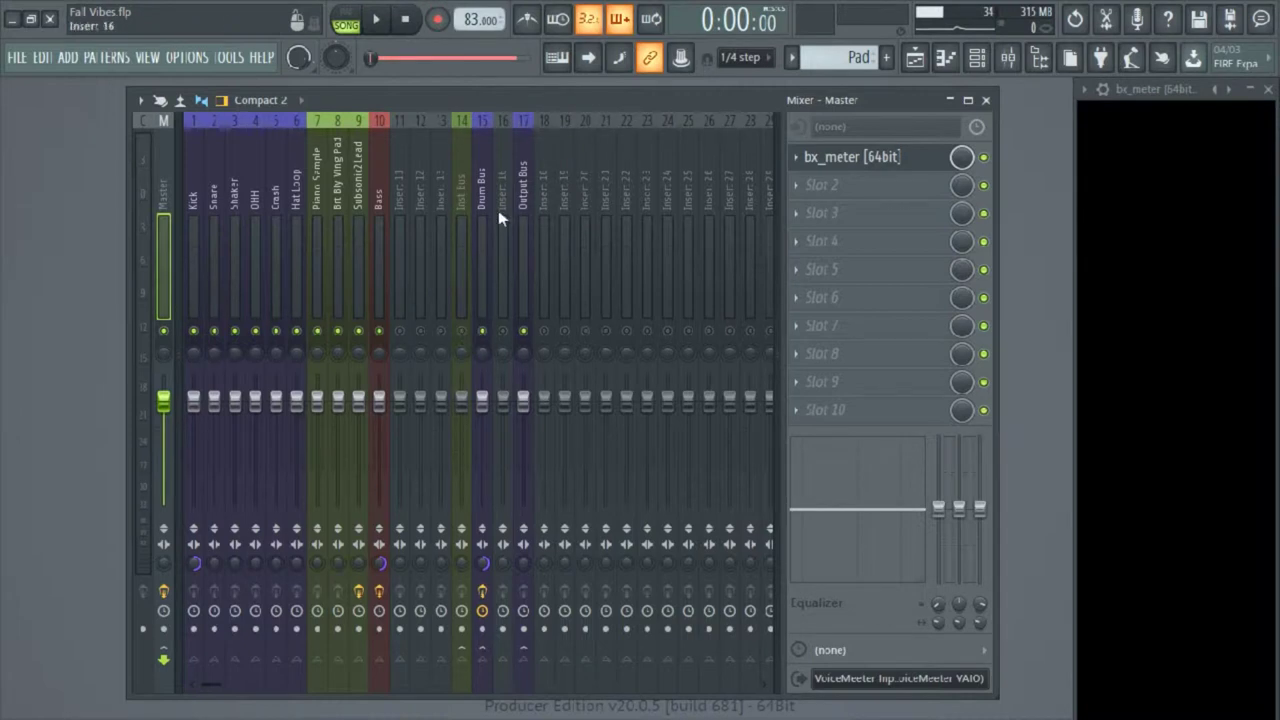
click(378, 20)
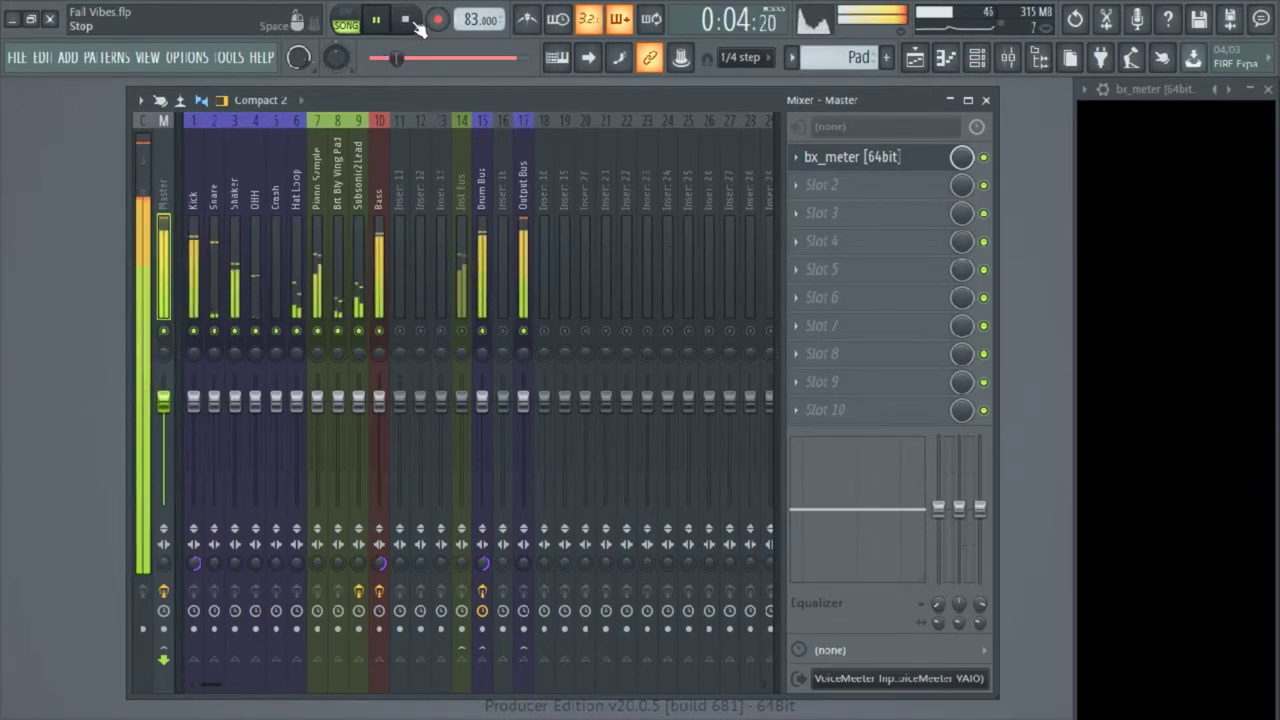
click(410, 21)
click(379, 331)
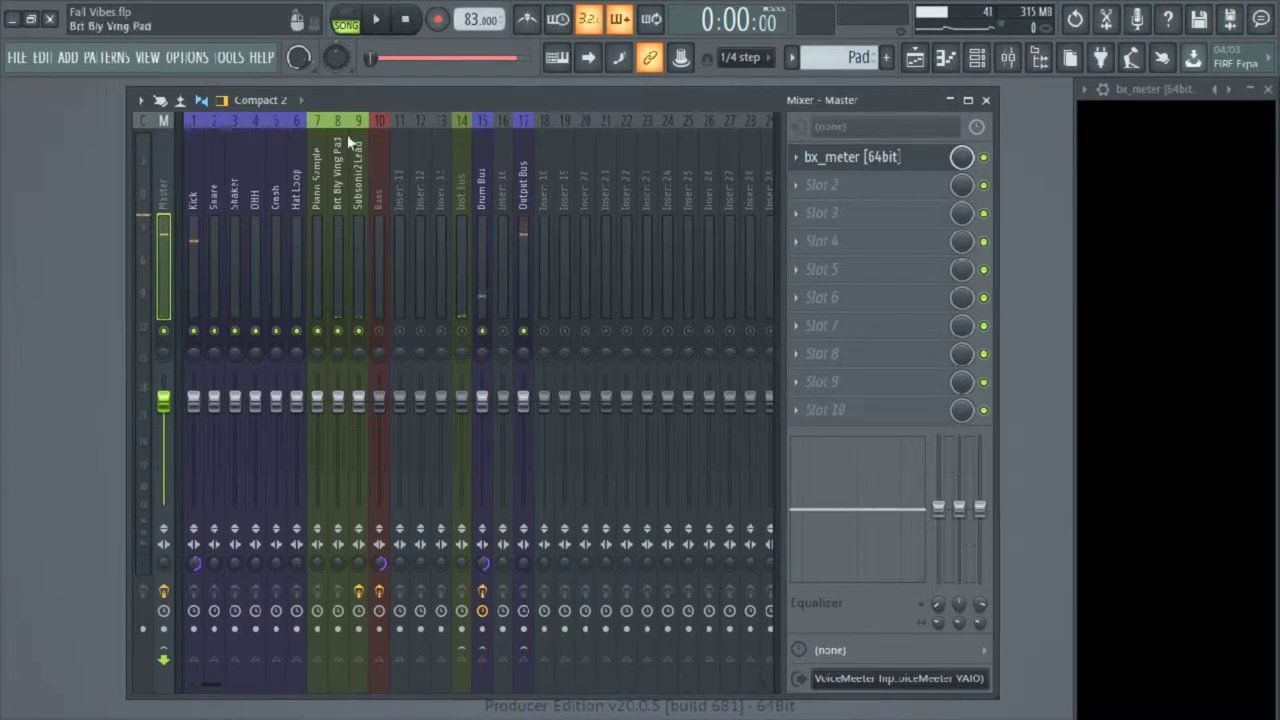
click(296, 331)
click(276, 331)
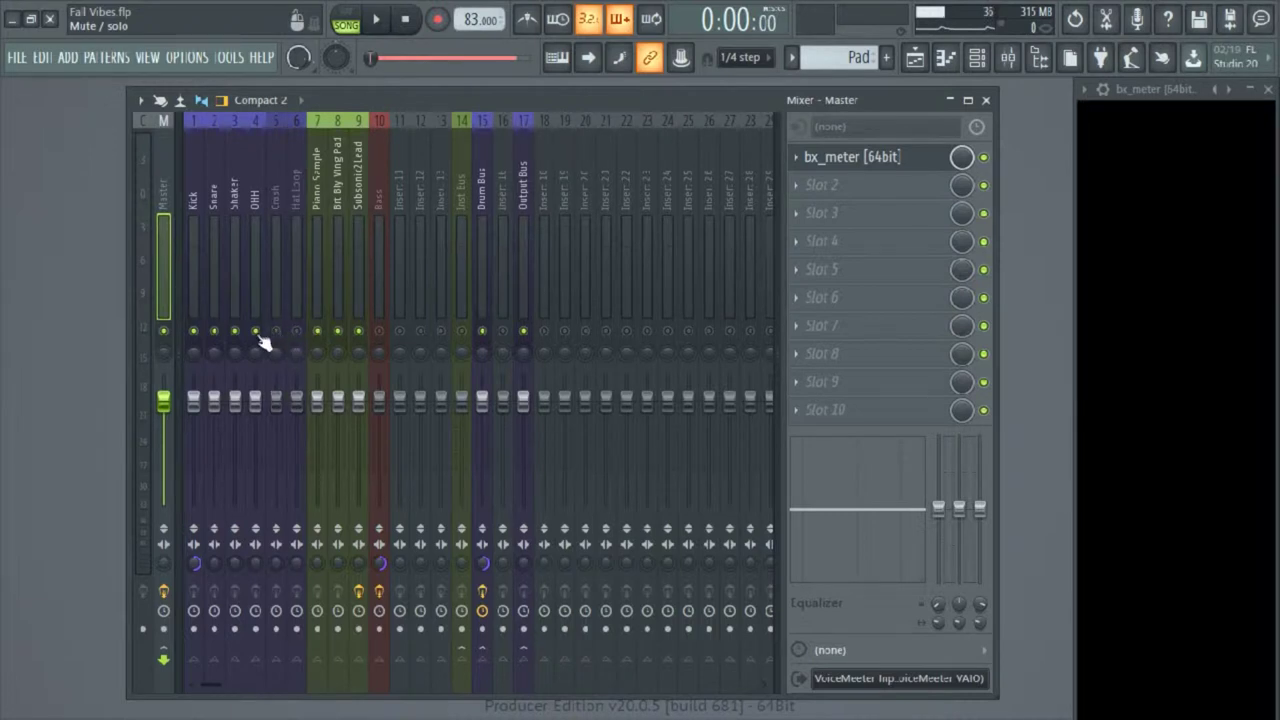
click(255, 331)
click(234, 331)
click(214, 331)
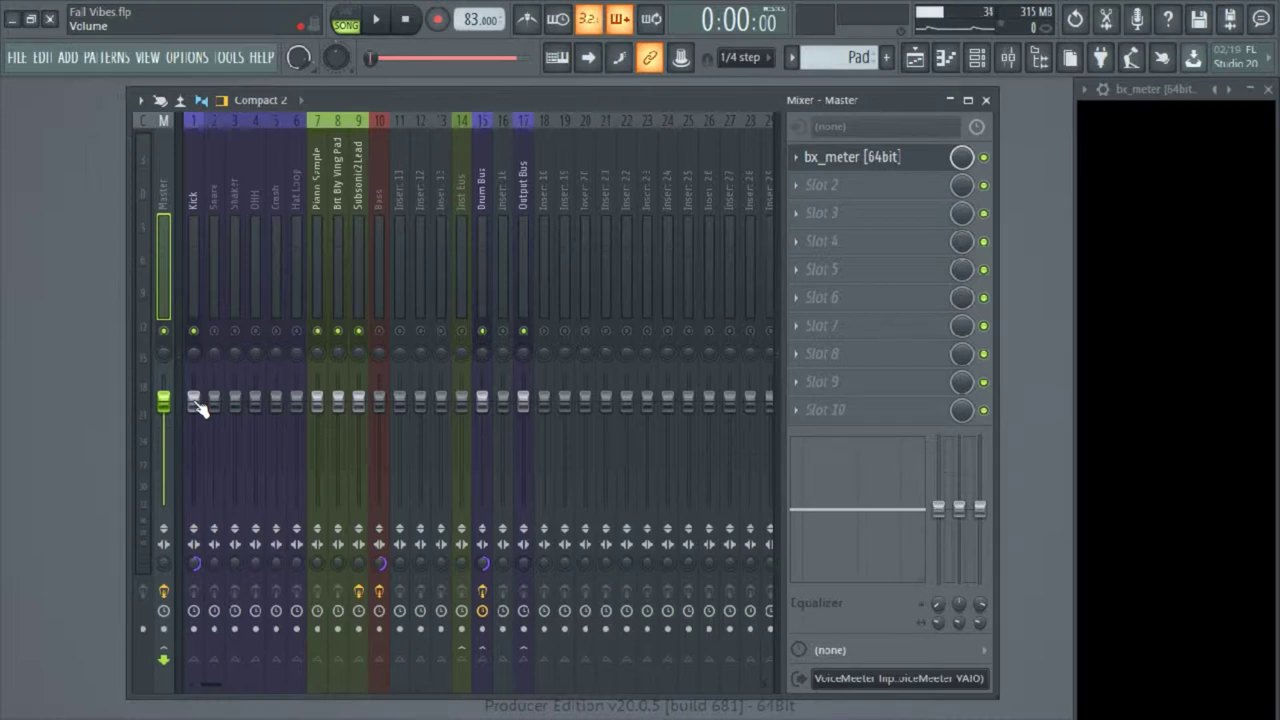
Play the isolated Kick to check its level, moving the bx_meter window closer to the mixer
key(space)
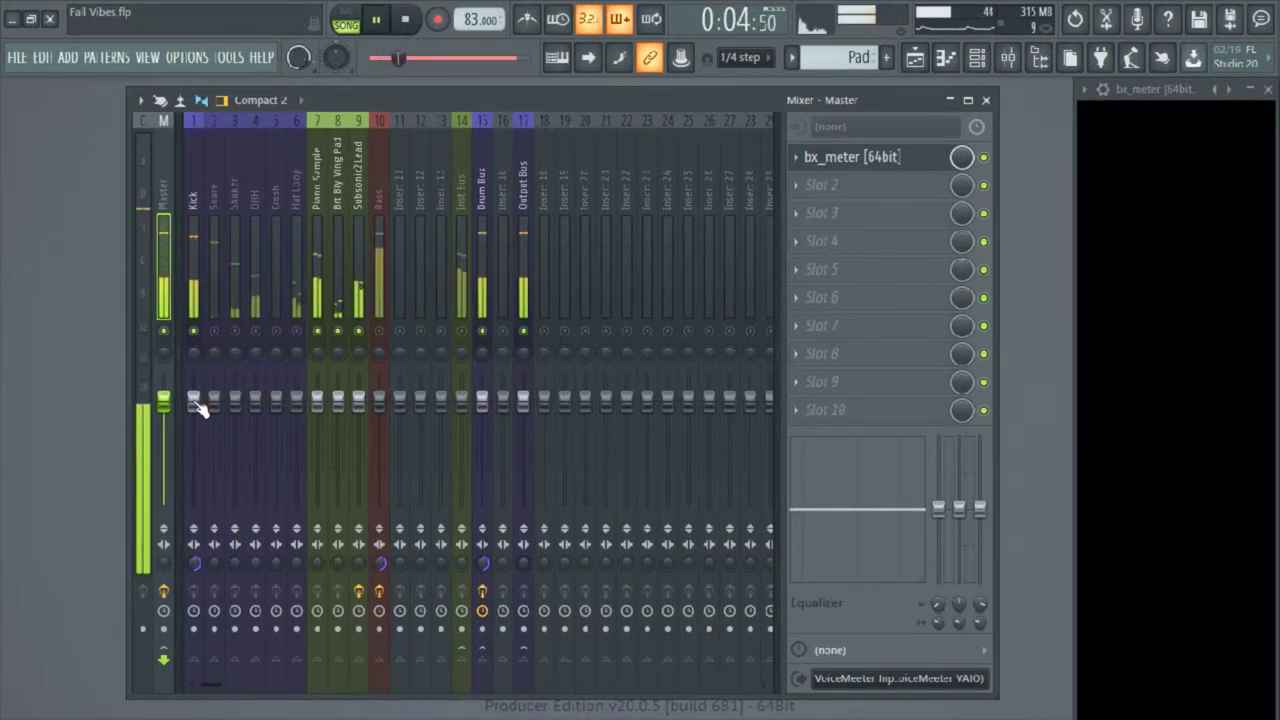
key(space)
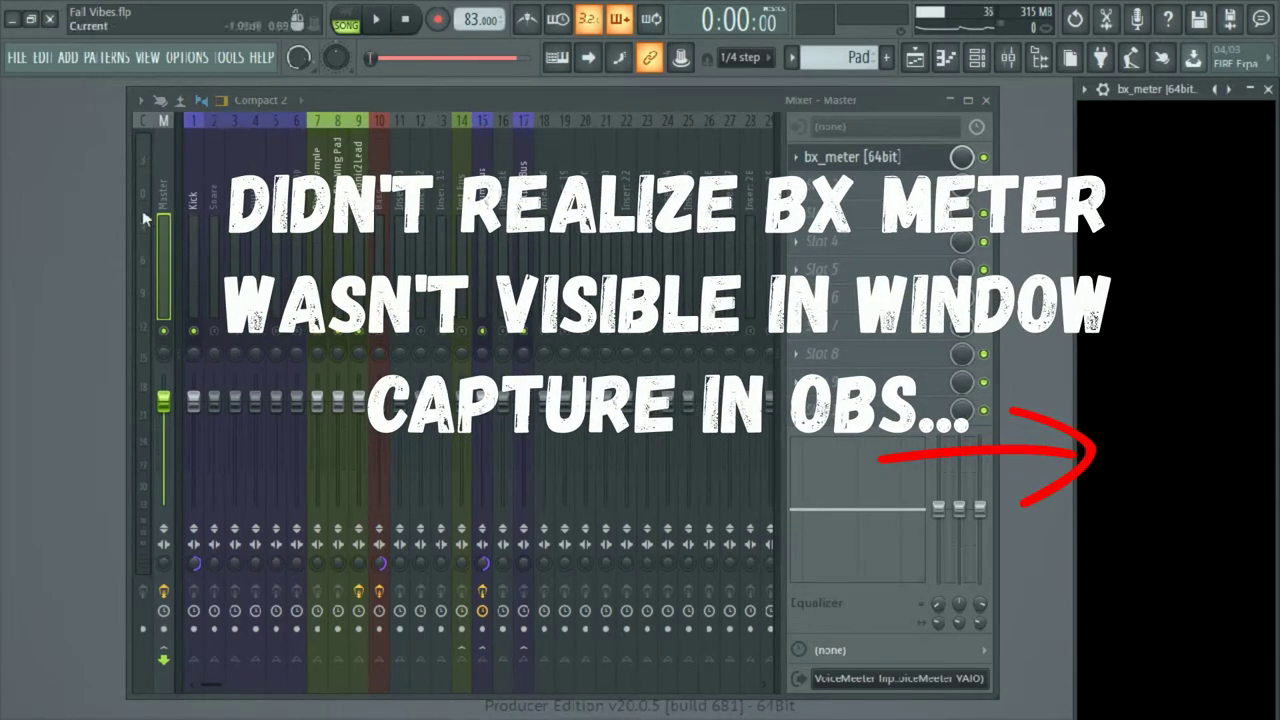
key(space)
drag(1145, 93, 1085, 104)
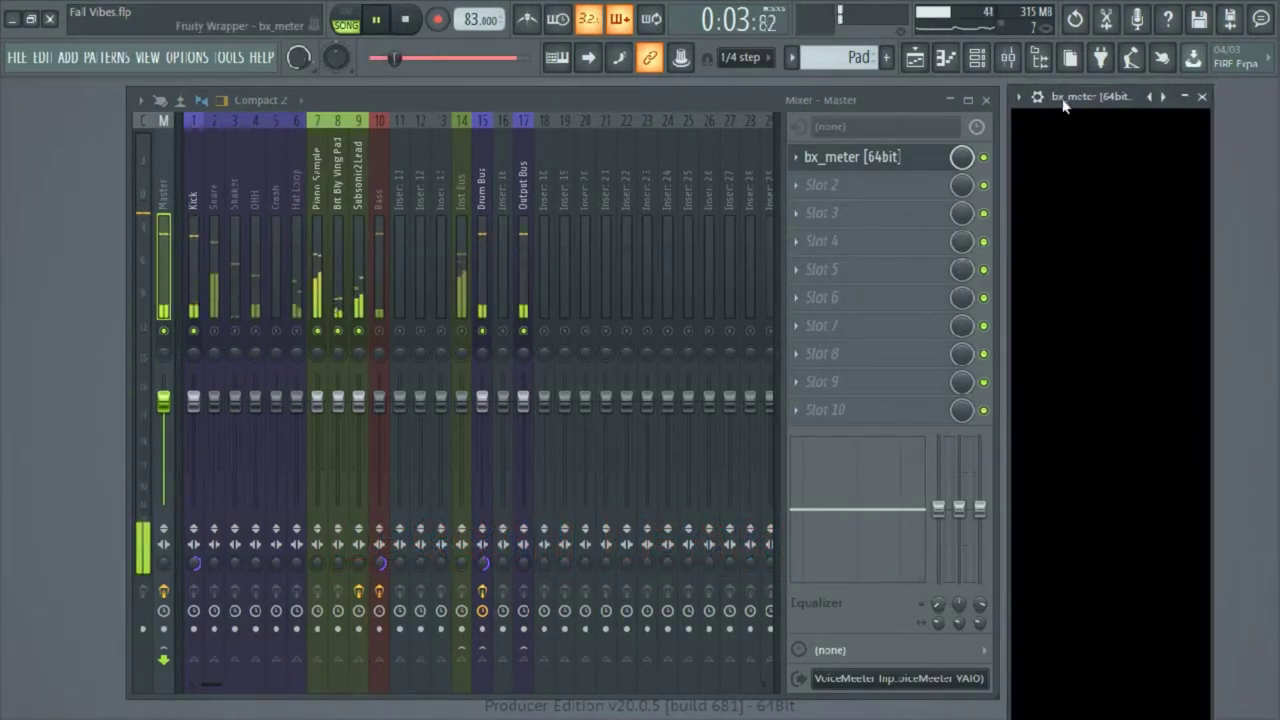
click(410, 24)
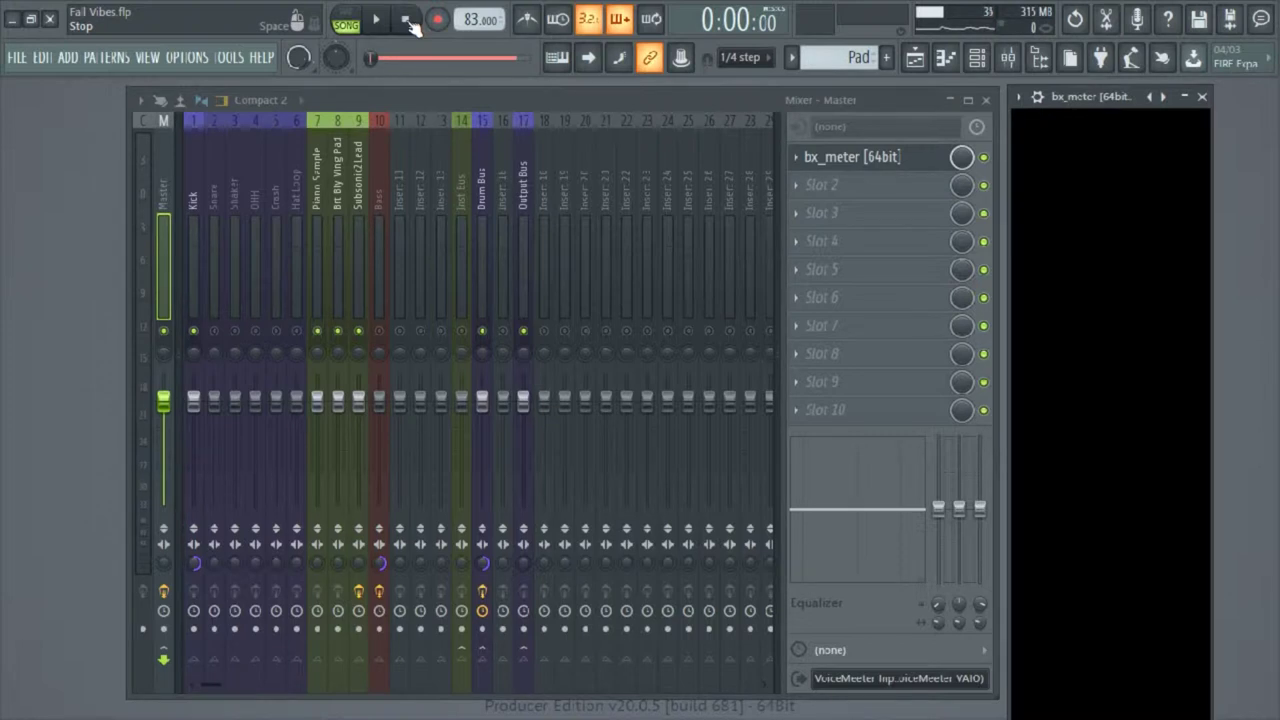
click(411, 22)
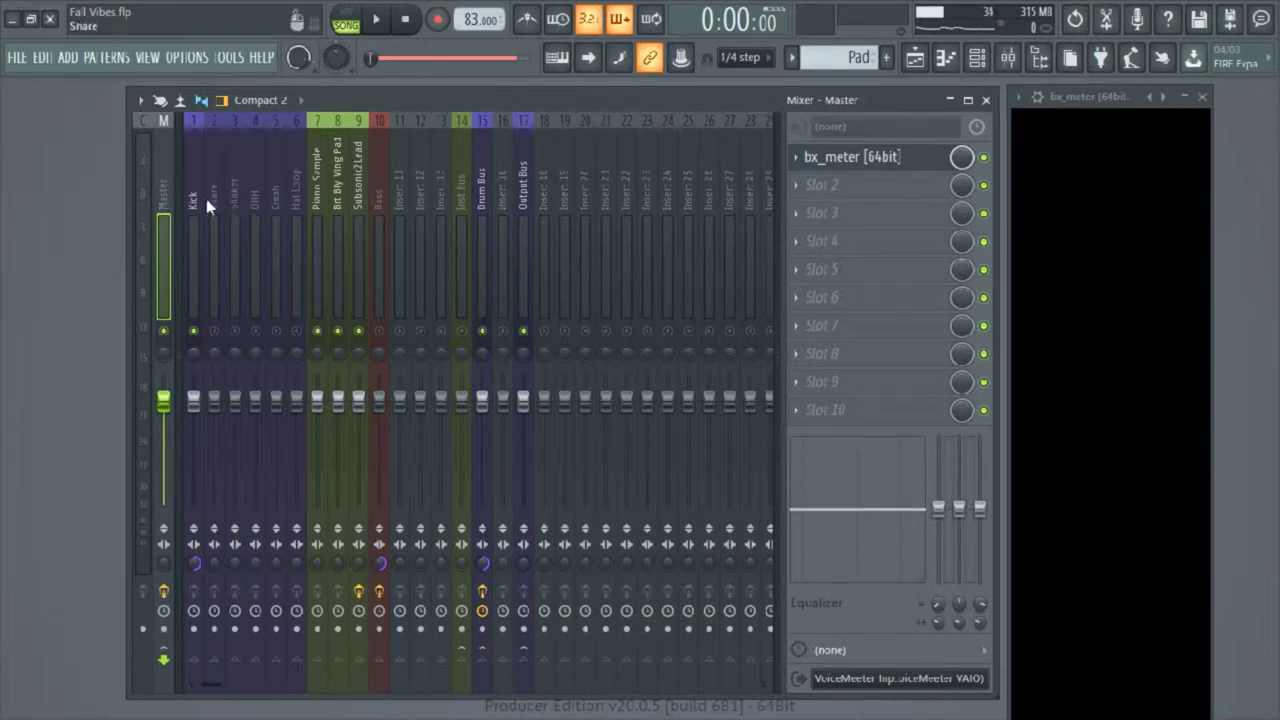
Lower the faders of the drum tracks Kick, Snare, Shaker, OHH, Crash and Hat Loop all the way to -INF dB
drag(193, 400, 193, 500)
drag(214, 401, 215, 504)
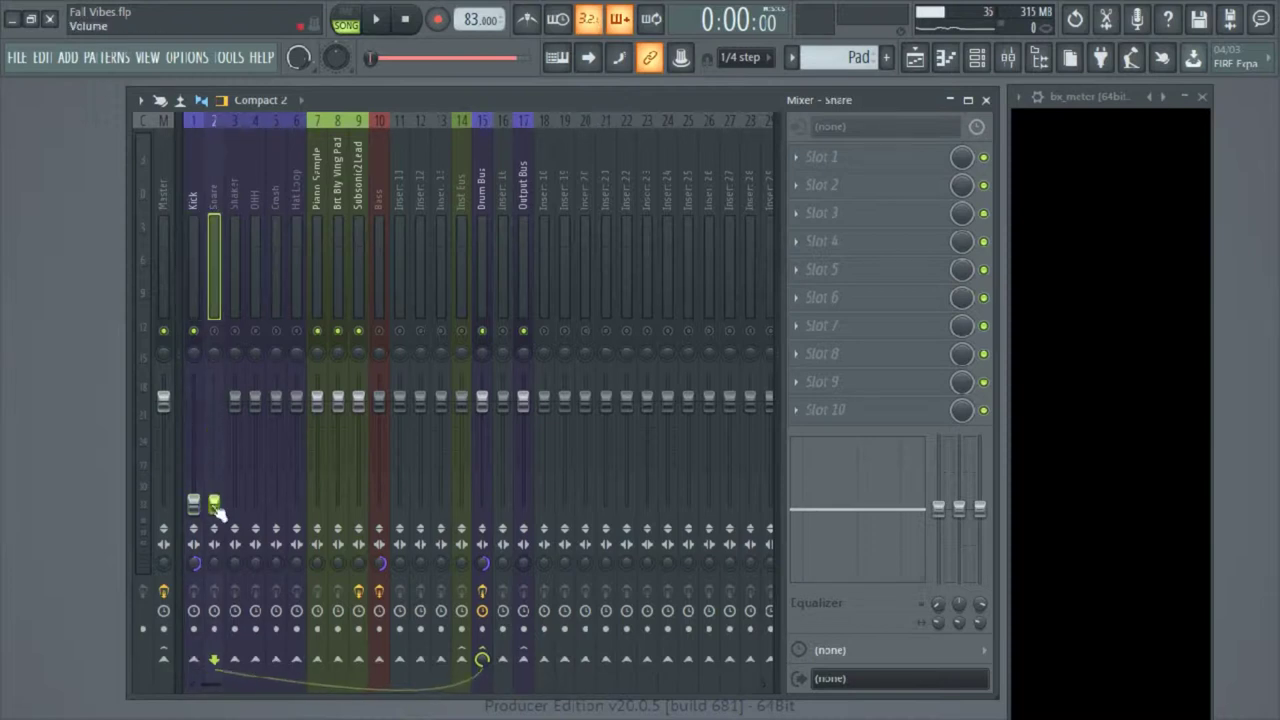
drag(238, 405, 238, 503)
drag(258, 412, 256, 503)
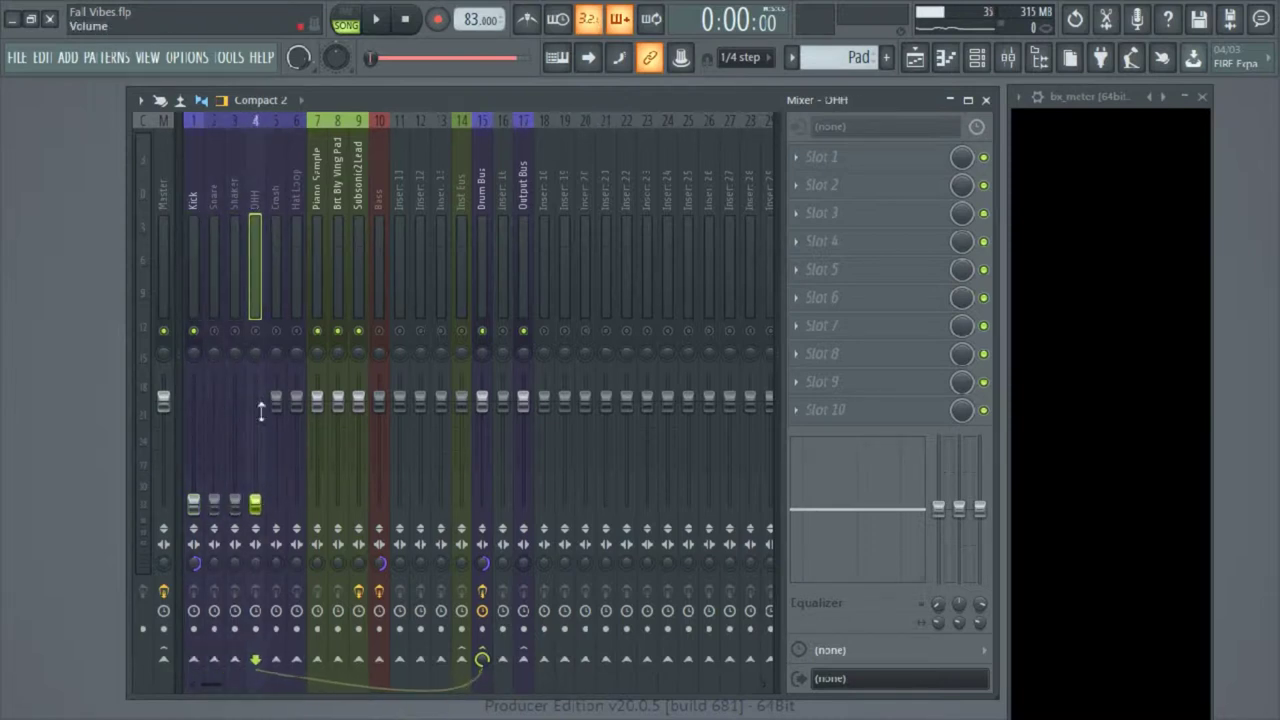
drag(276, 401, 279, 503)
drag(297, 403, 297, 503)
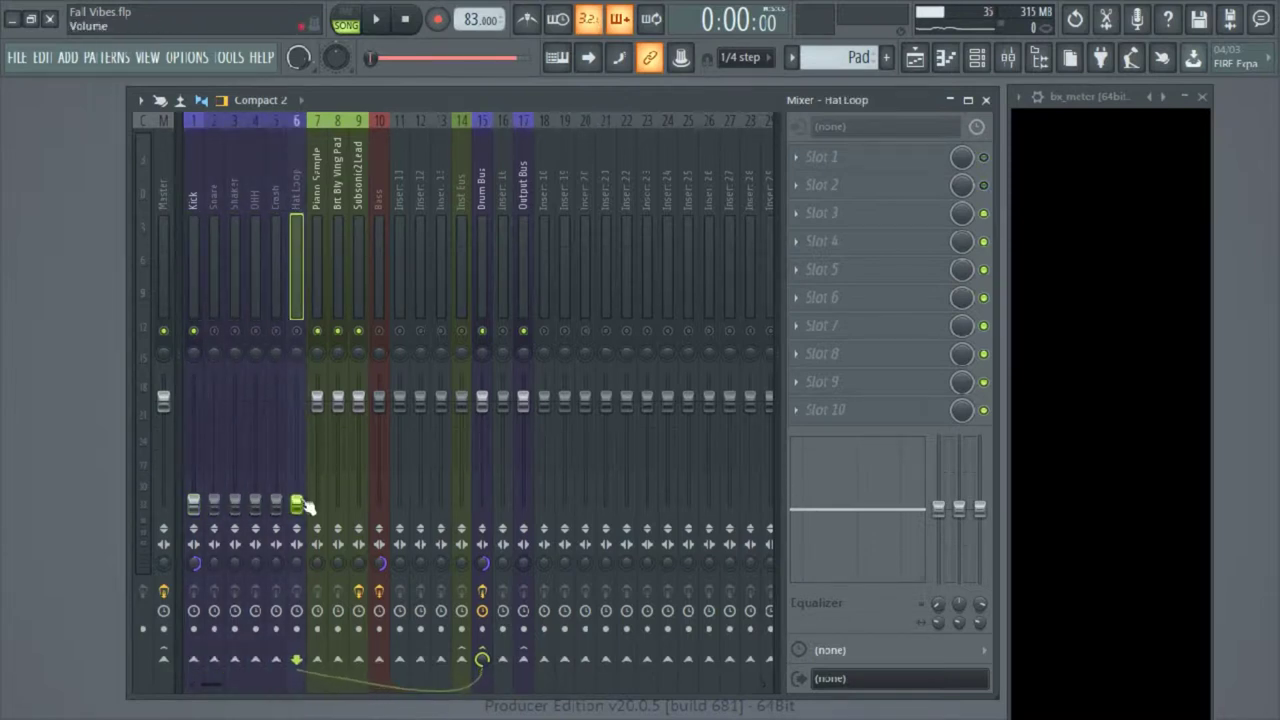
Lower the faders of the three instrument tracks, Bass and Inserts 11 to 13 all the way to -INF dB
drag(317, 401, 317, 503)
drag(337, 400, 358, 503)
drag(379, 401, 399, 503)
drag(420, 401, 420, 503)
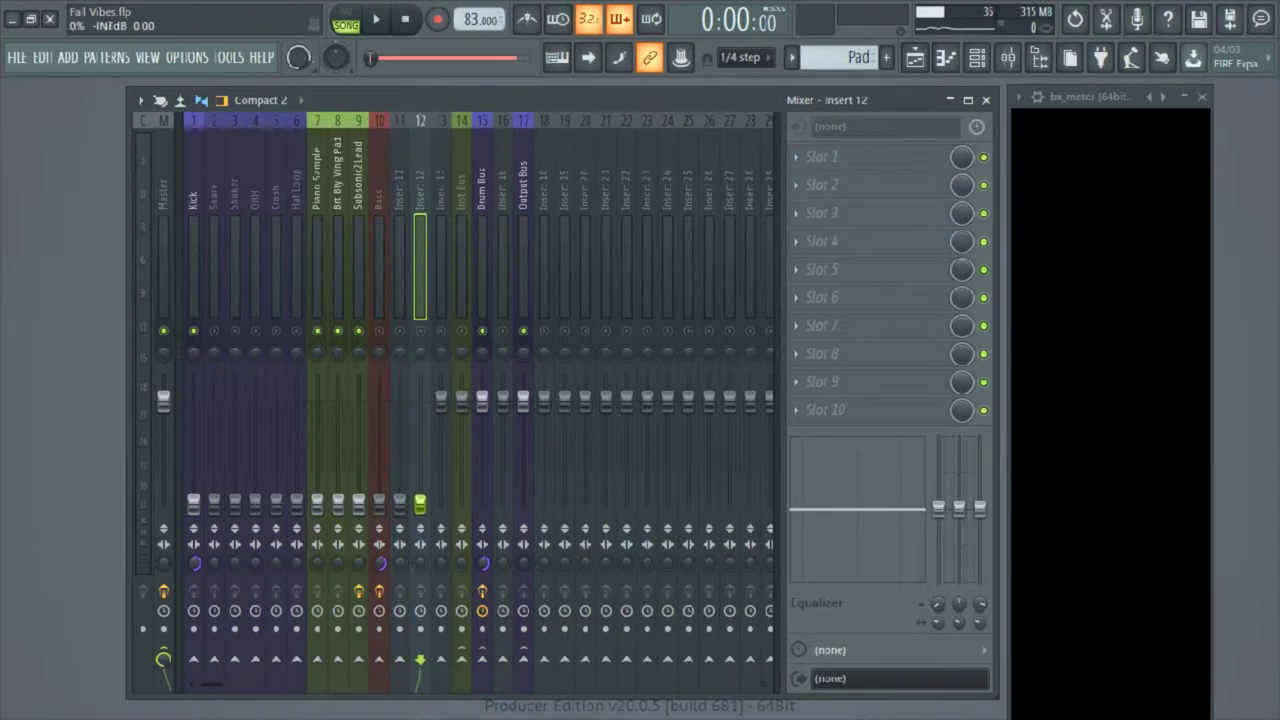
drag(441, 401, 441, 503)
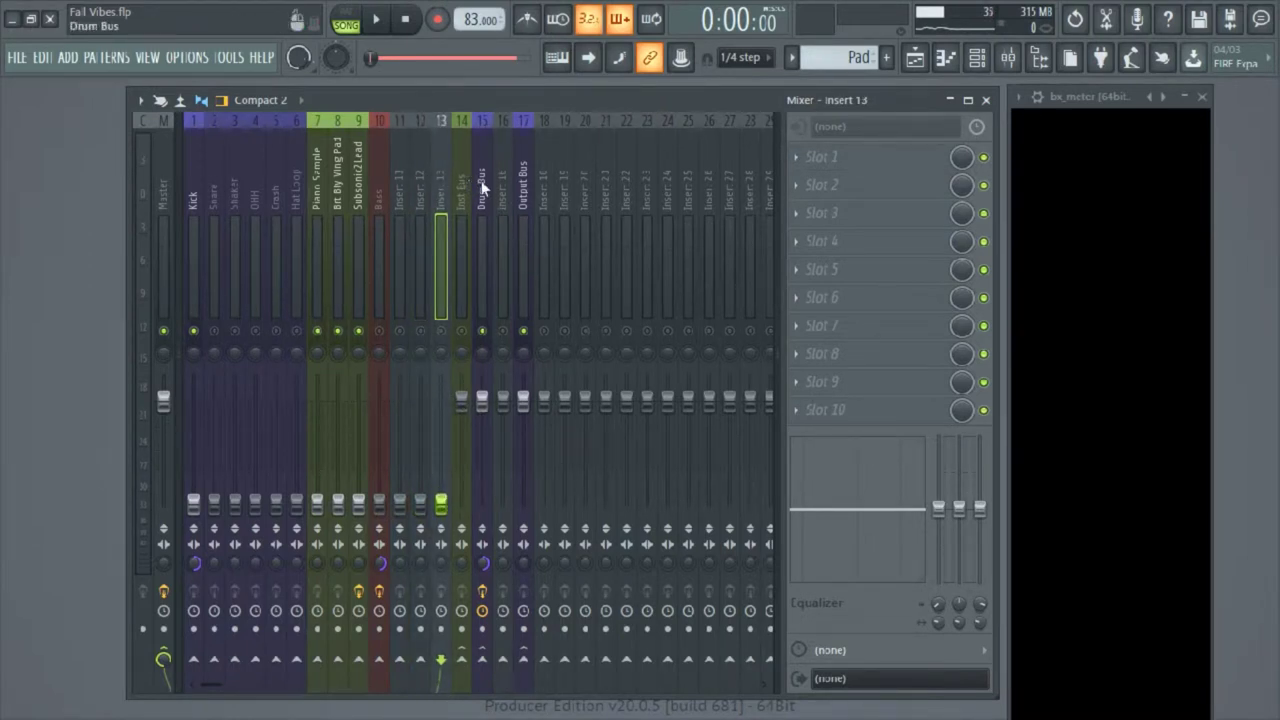
Unmute the Inst Bus and select the Master track after viewing the Output Bus
click(463, 335)
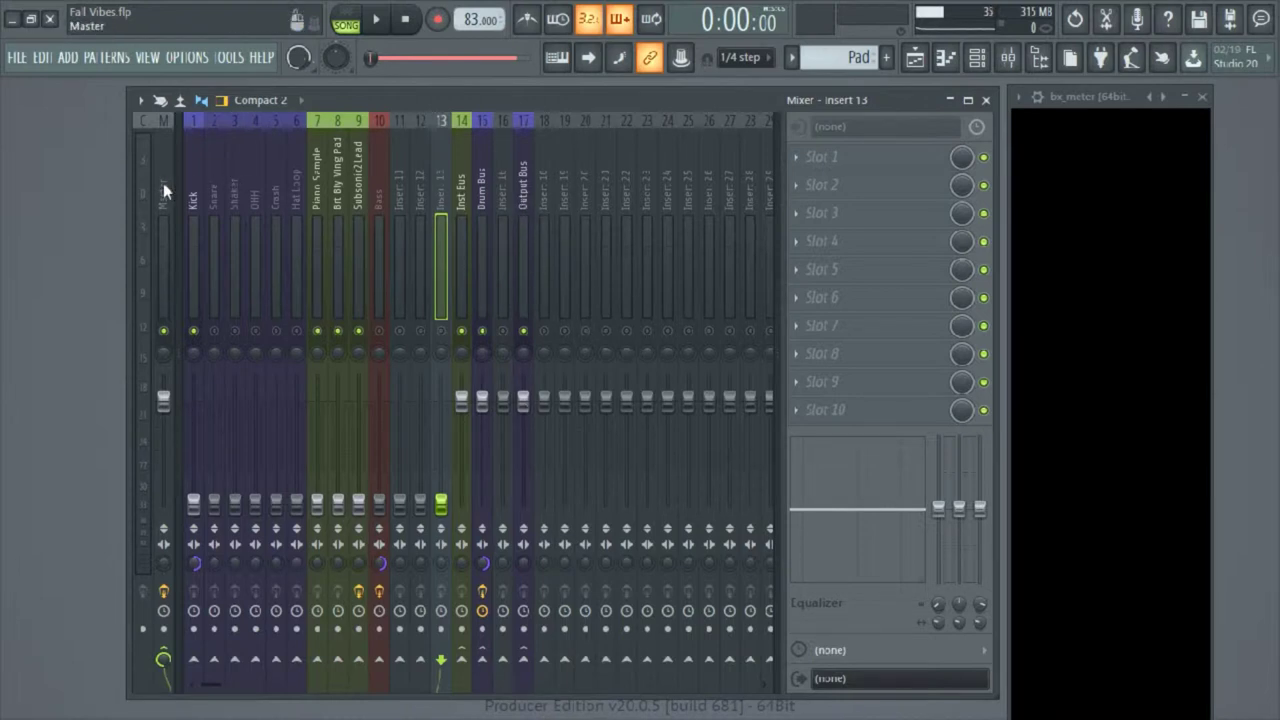
click(523, 183)
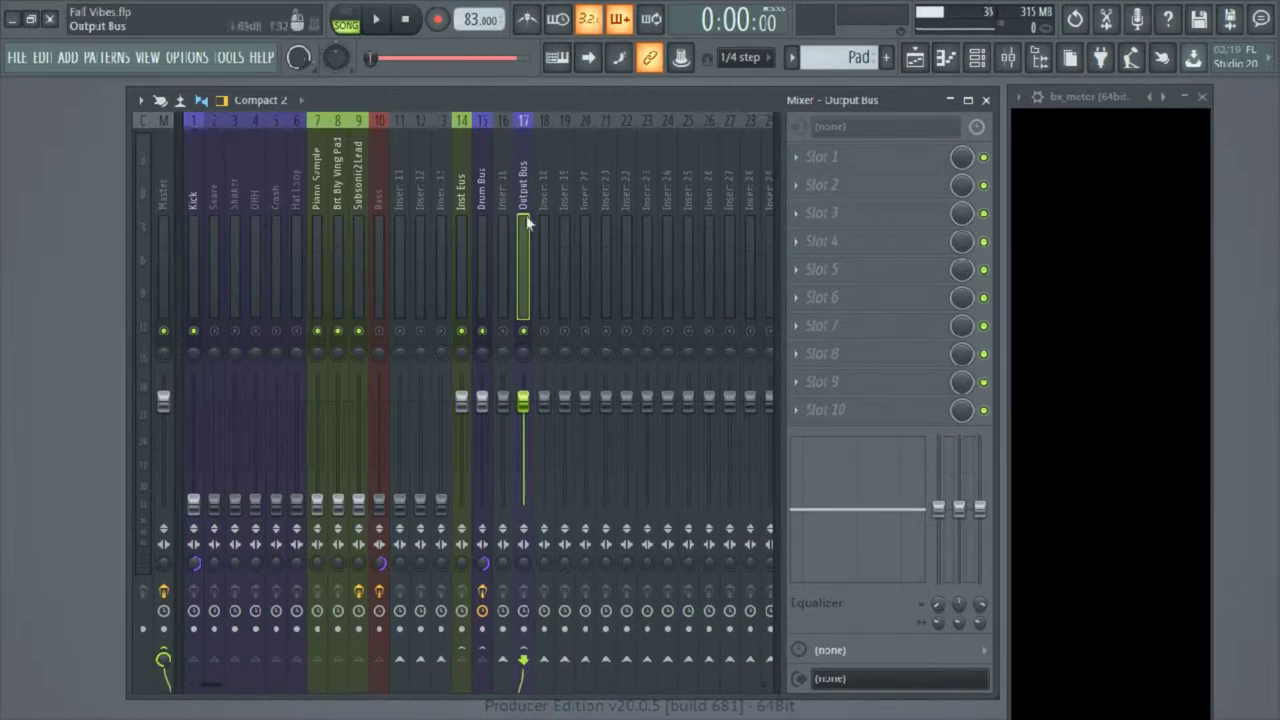
click(165, 175)
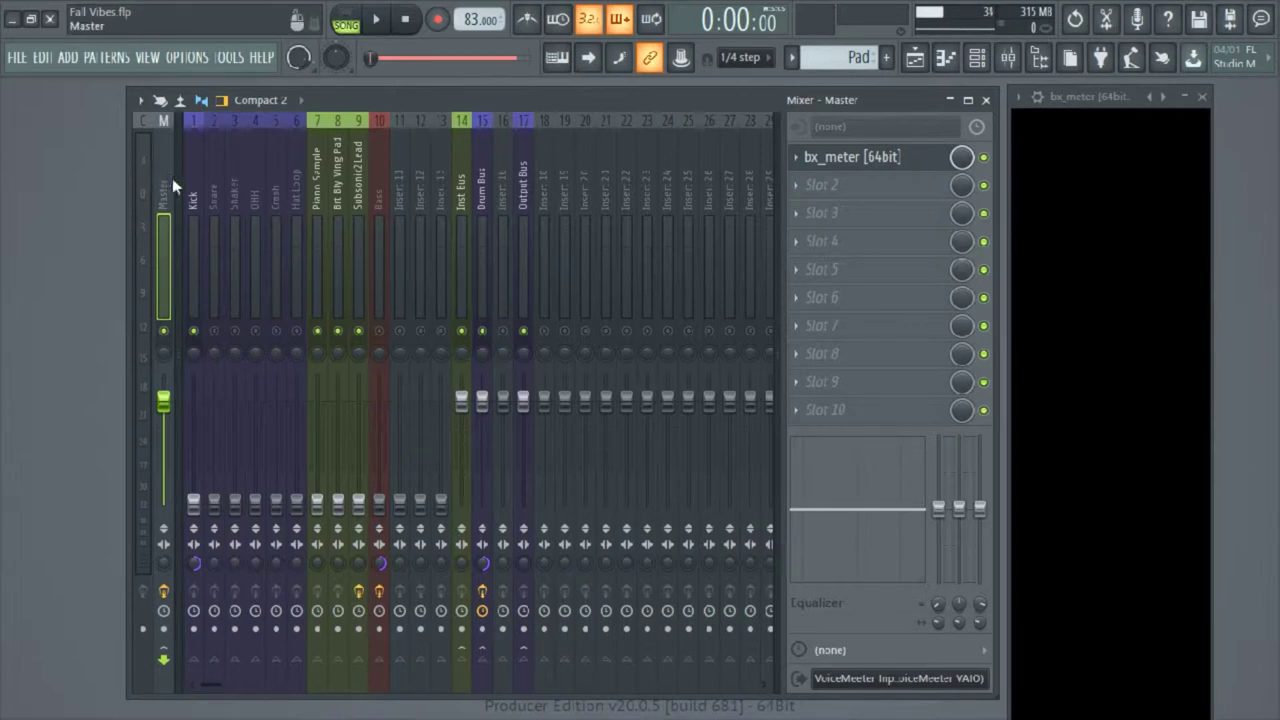
Raise the Kick fader in stages to about -10.2 dB while playing the song and watching the levels
key(space)
click(193, 502)
drag(193, 502, 193, 475)
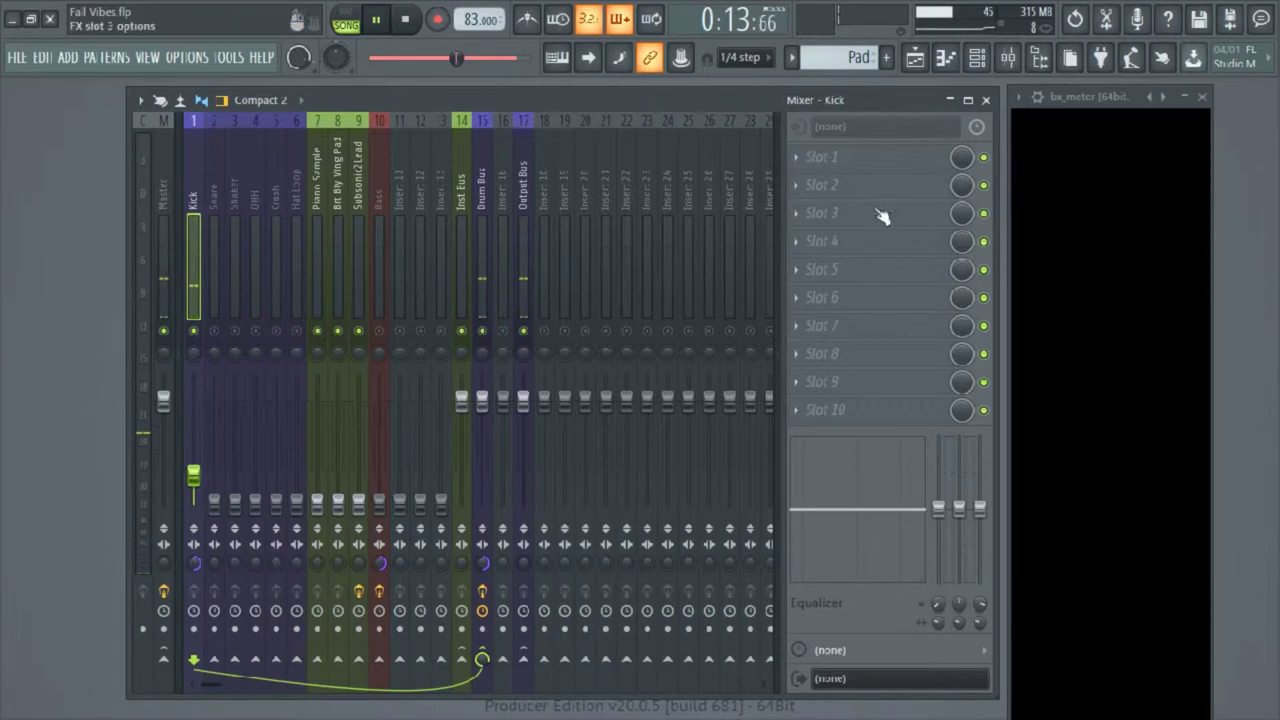
click(1068, 213)
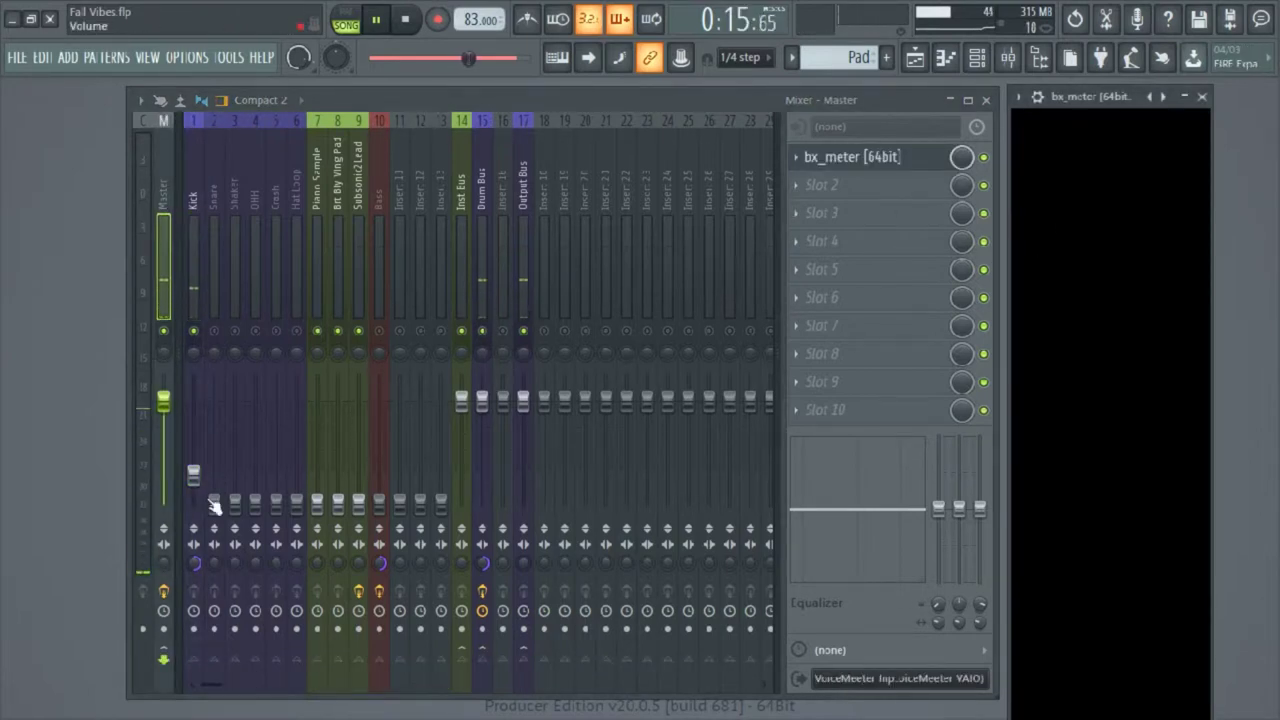
drag(199, 484, 193, 449)
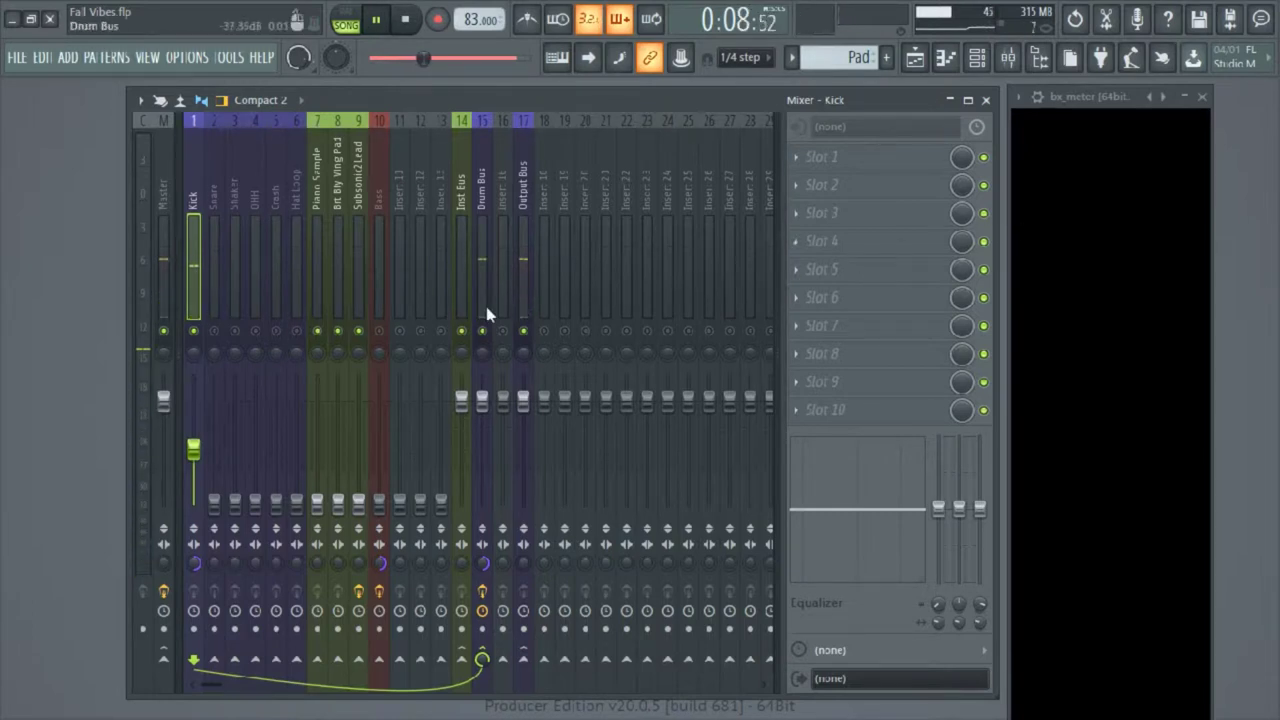
key(space)
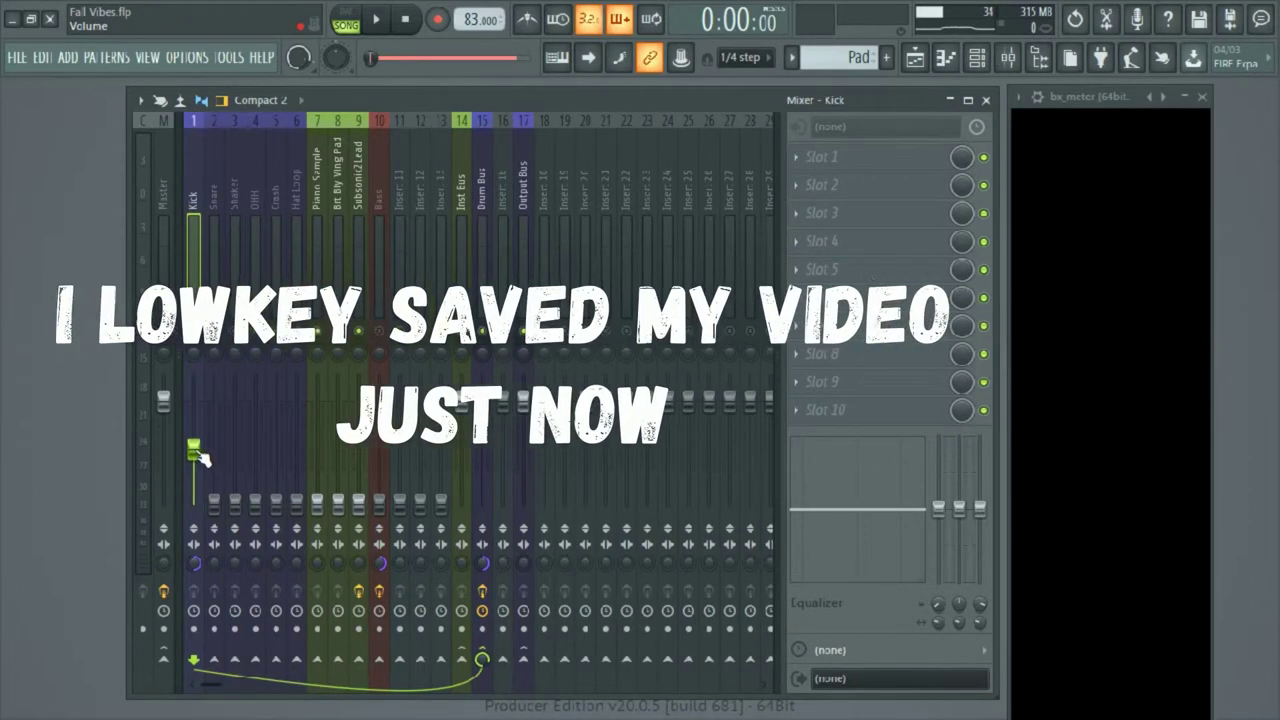
key(space)
drag(200, 452, 200, 444)
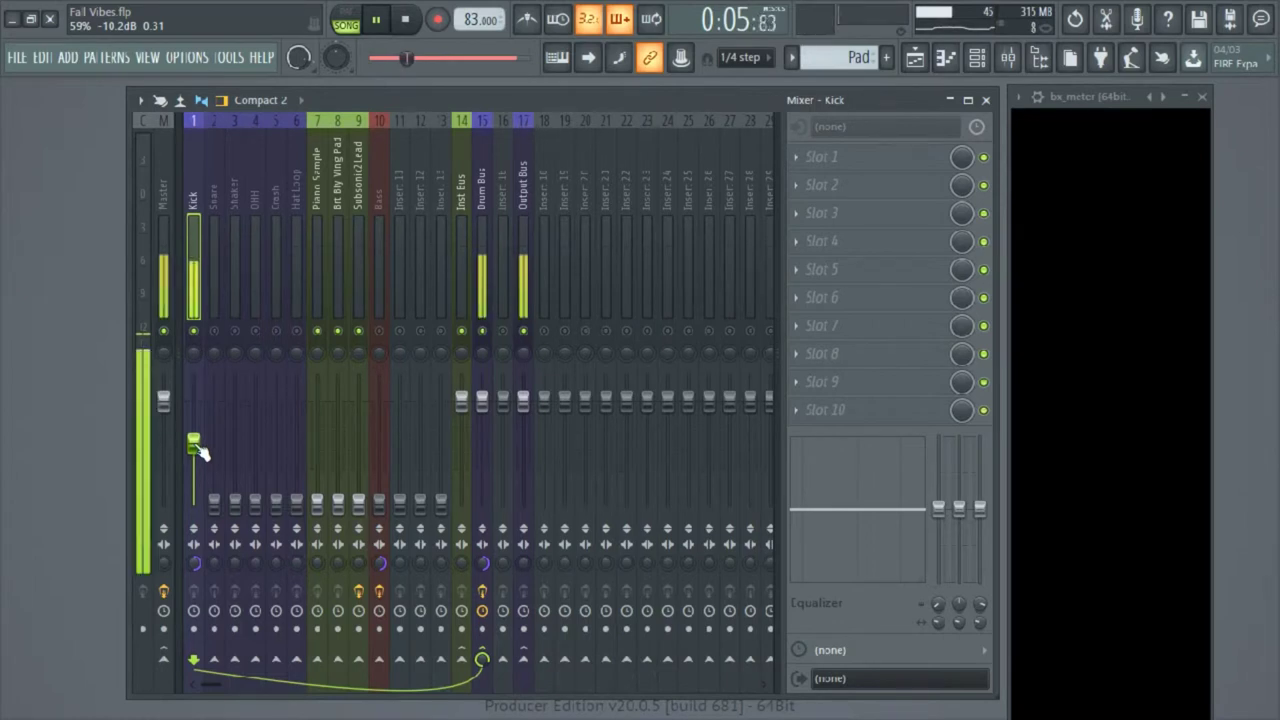
key(space)
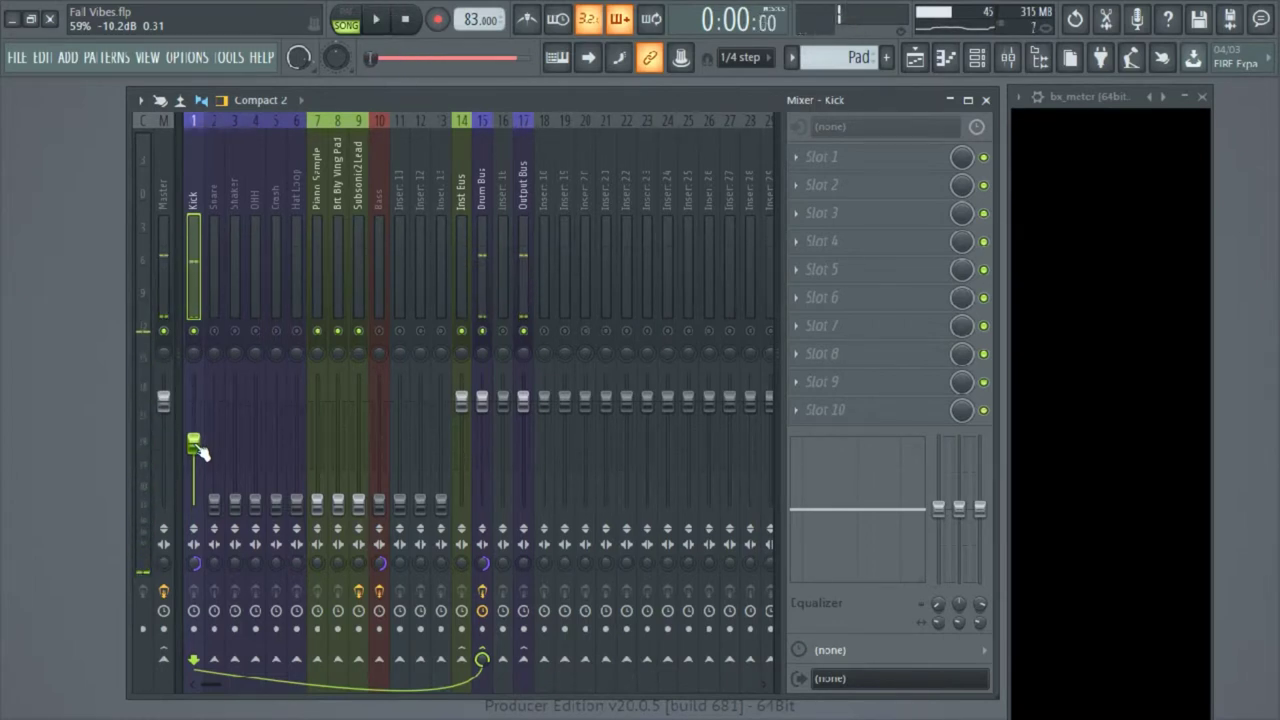
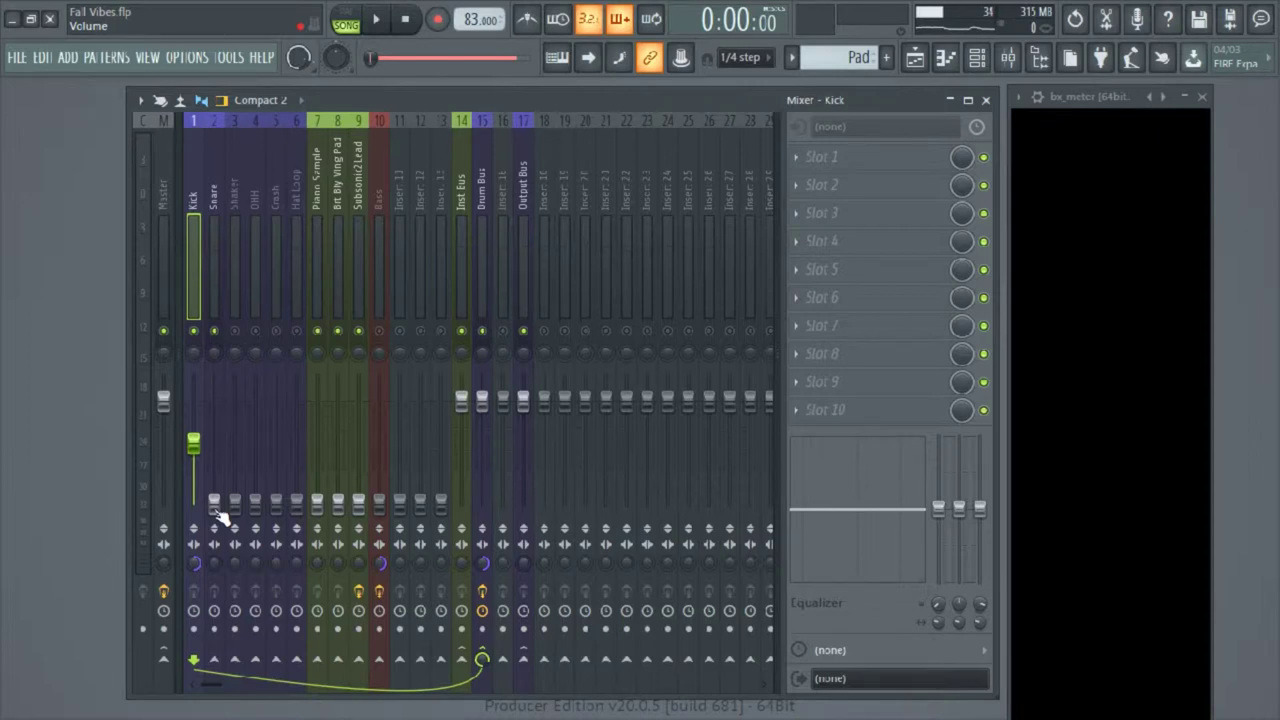
Raise the Snare fader to about -9.5 dB while the song plays
key(space)
drag(216, 508, 214, 440)
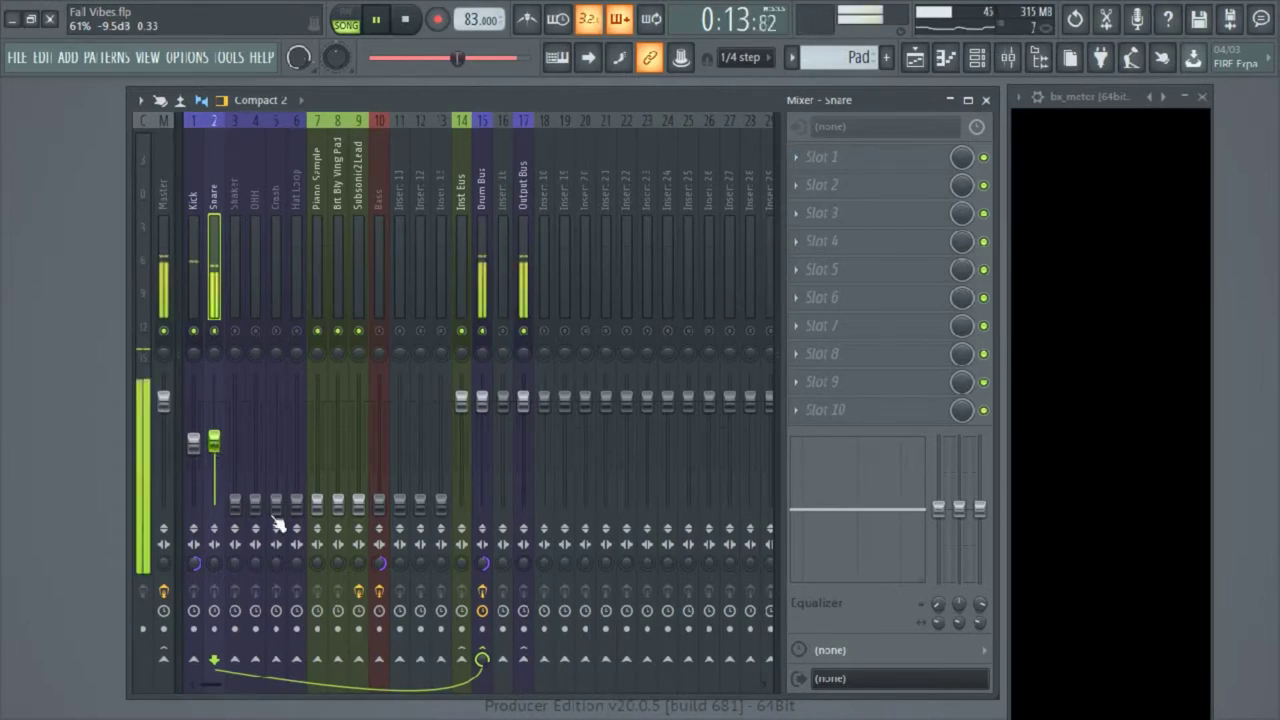
key(space)
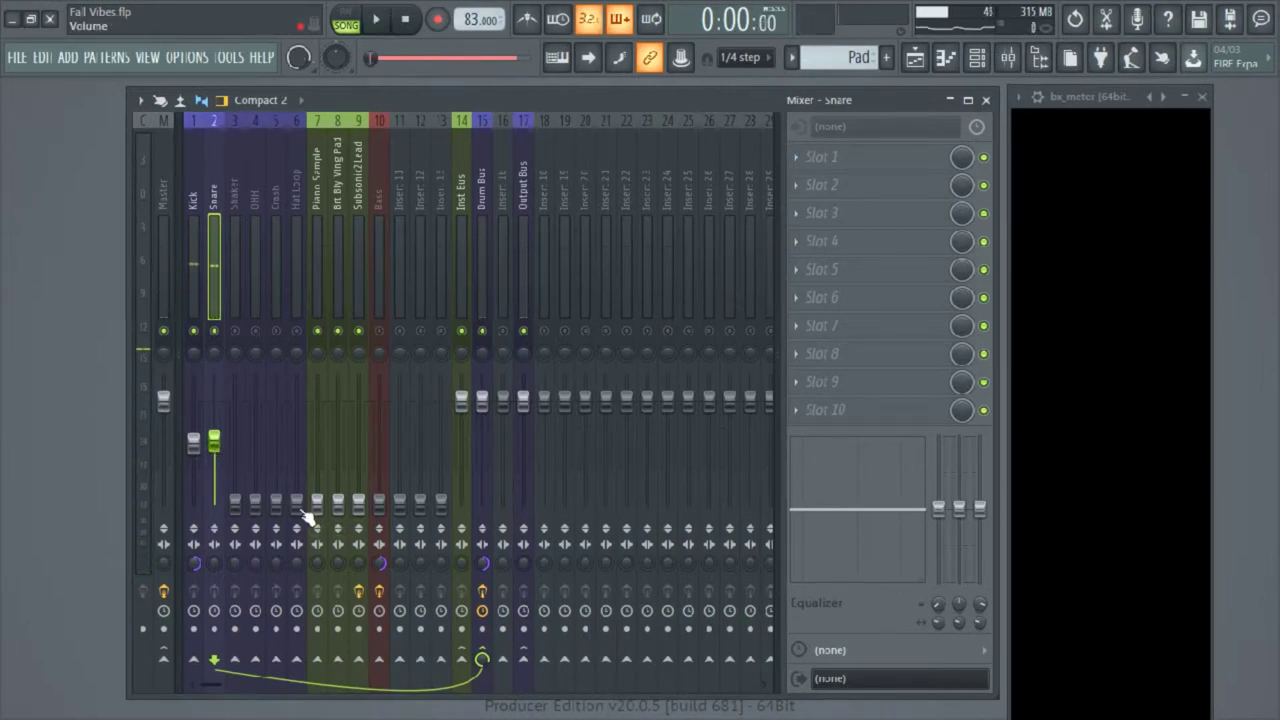
Unmute the Hat Loop track and raise its fader to about -9.9 dB while the song plays
click(296, 330)
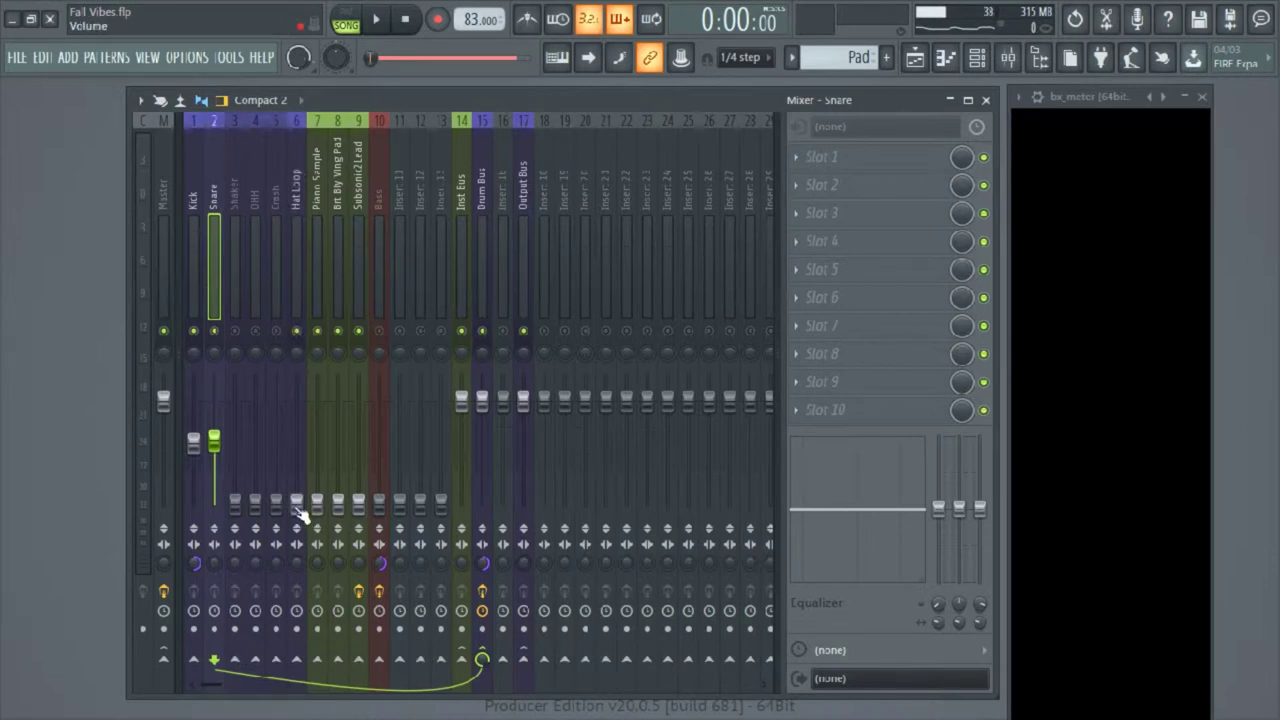
key(space)
drag(297, 506, 298, 443)
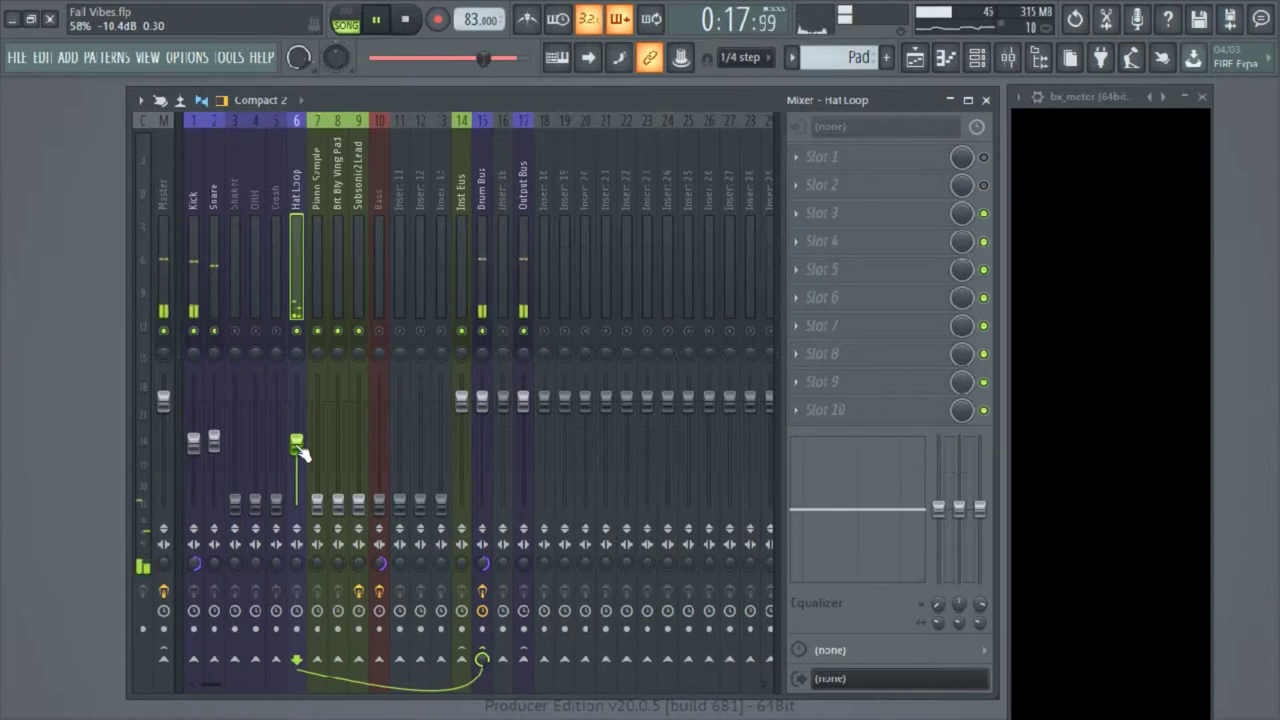
scroll(302, 455, up, 2)
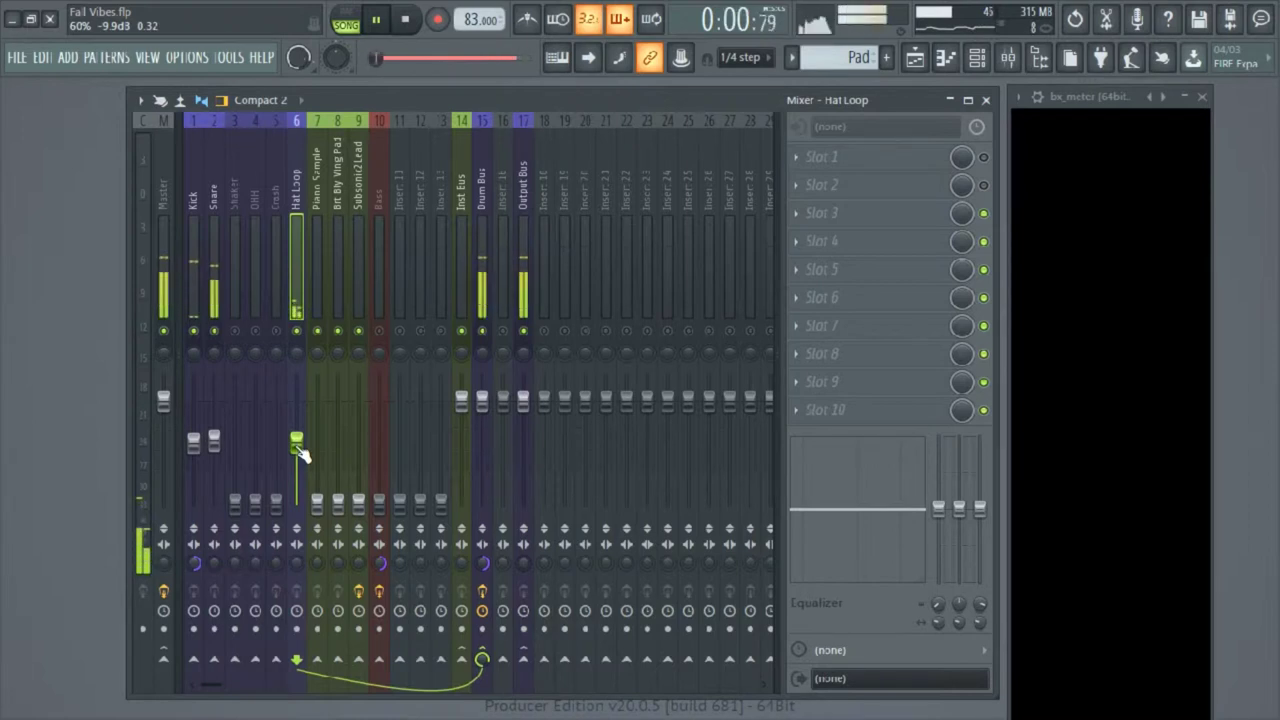
key(space)
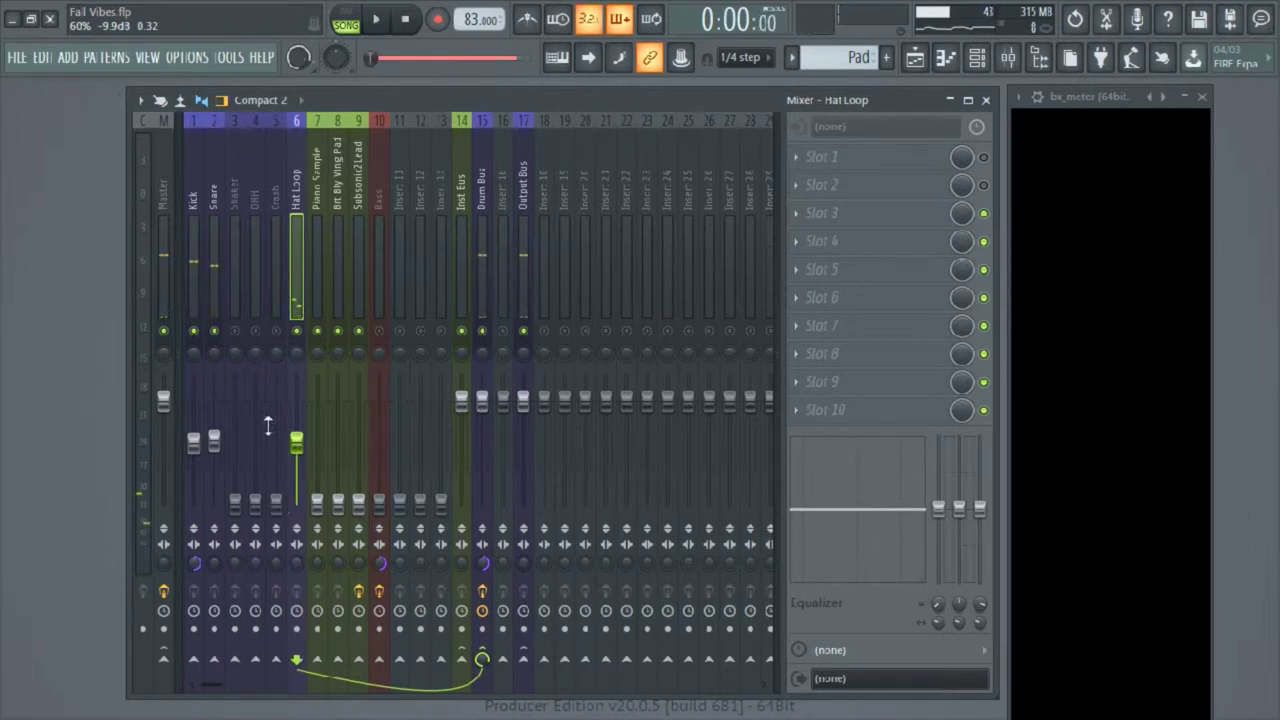
Solo the Shaker track and enable OHH and Crash so that only these three drum tracks are heard
click(230, 191)
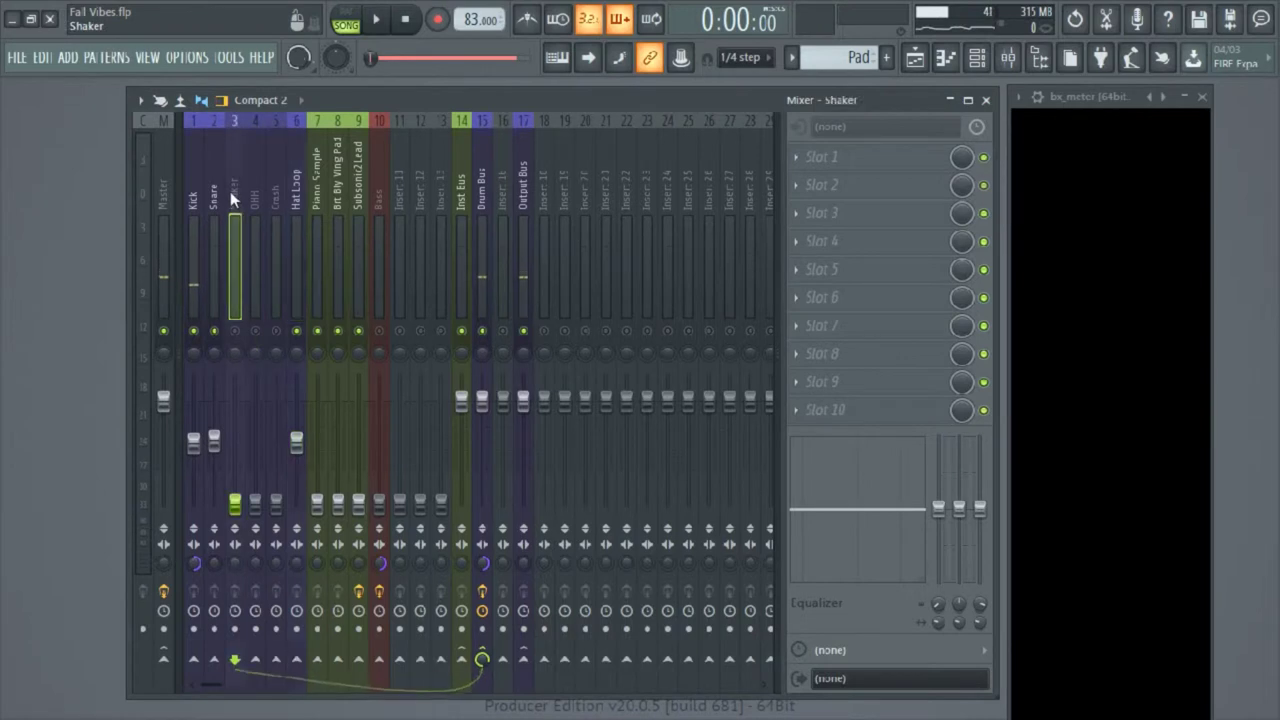
click(257, 203)
click(277, 207)
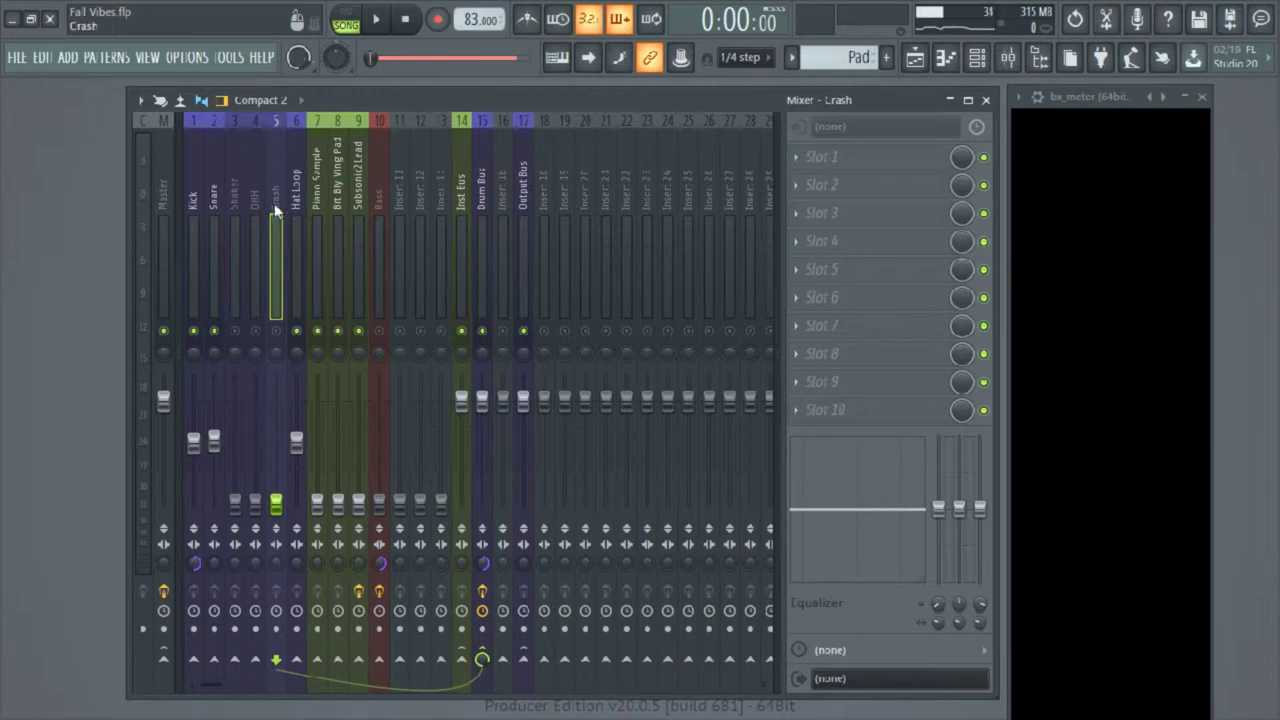
right_click(237, 333)
click(256, 333)
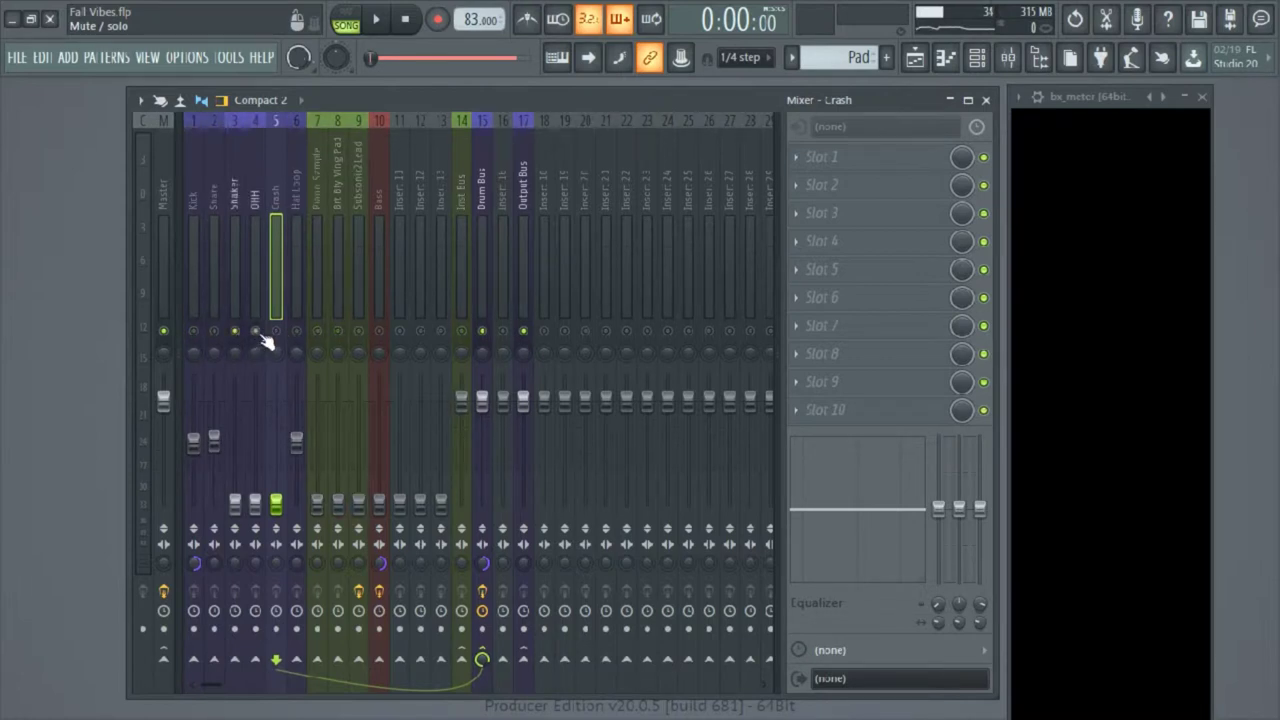
click(276, 333)
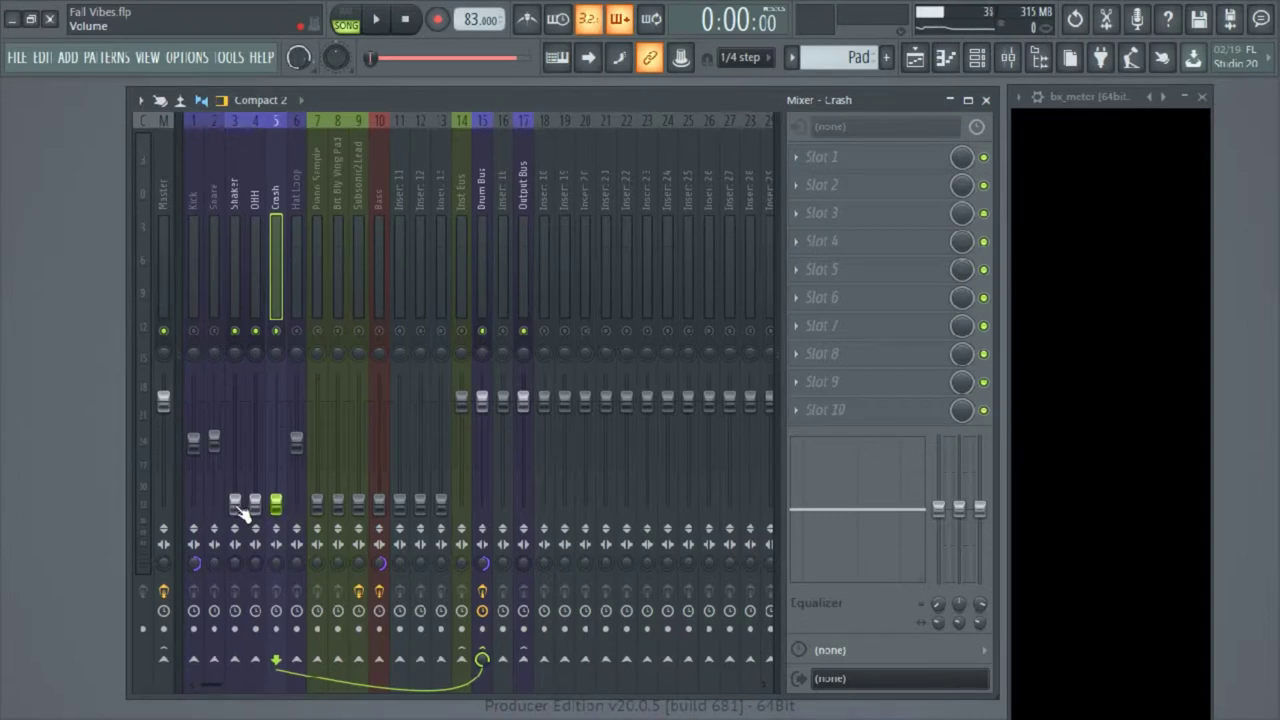
Raise the Shaker fader partway, OHH to about -19 dB and Crash to about -17 dB during playback
key(space)
drag(238, 505, 235, 460)
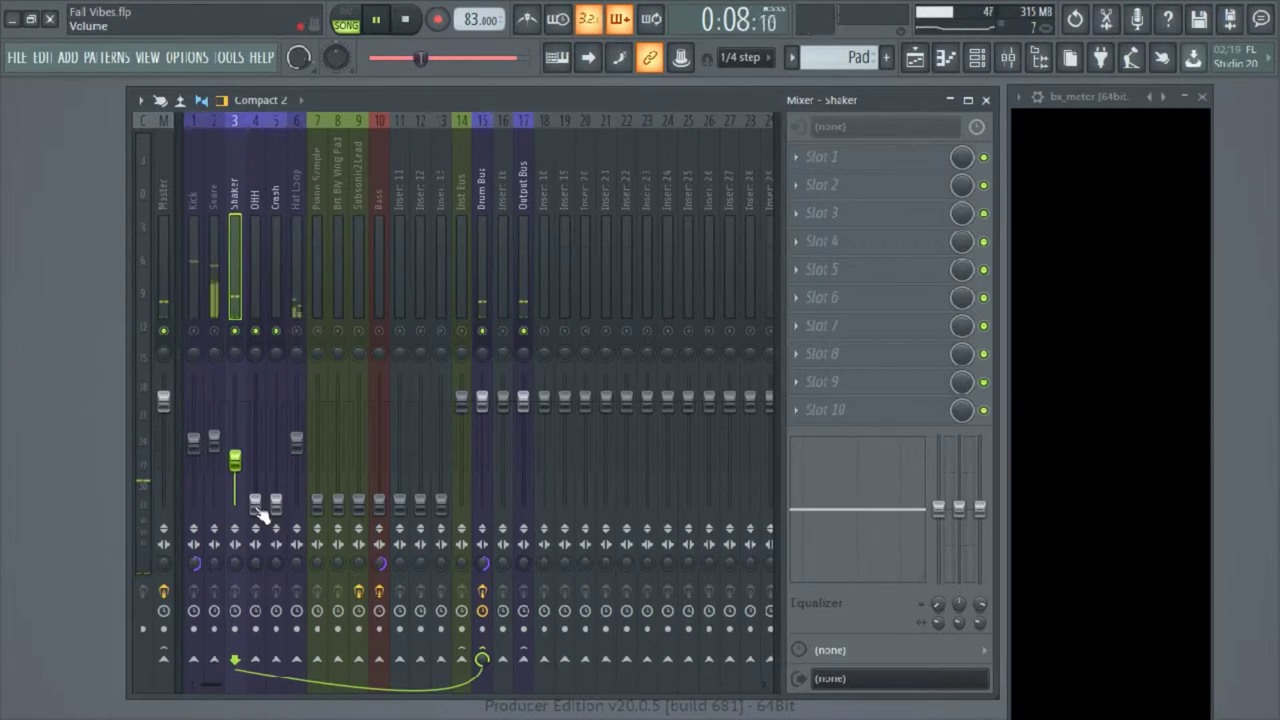
drag(257, 510, 257, 469)
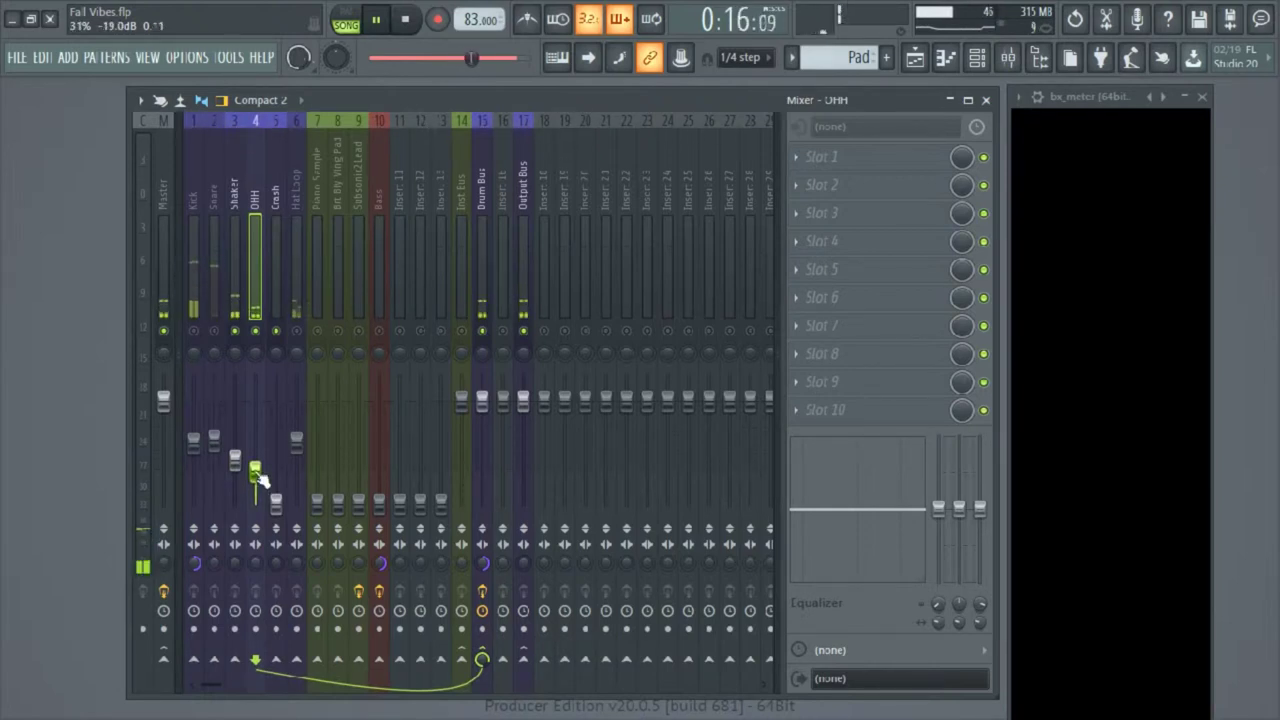
drag(279, 508, 279, 468)
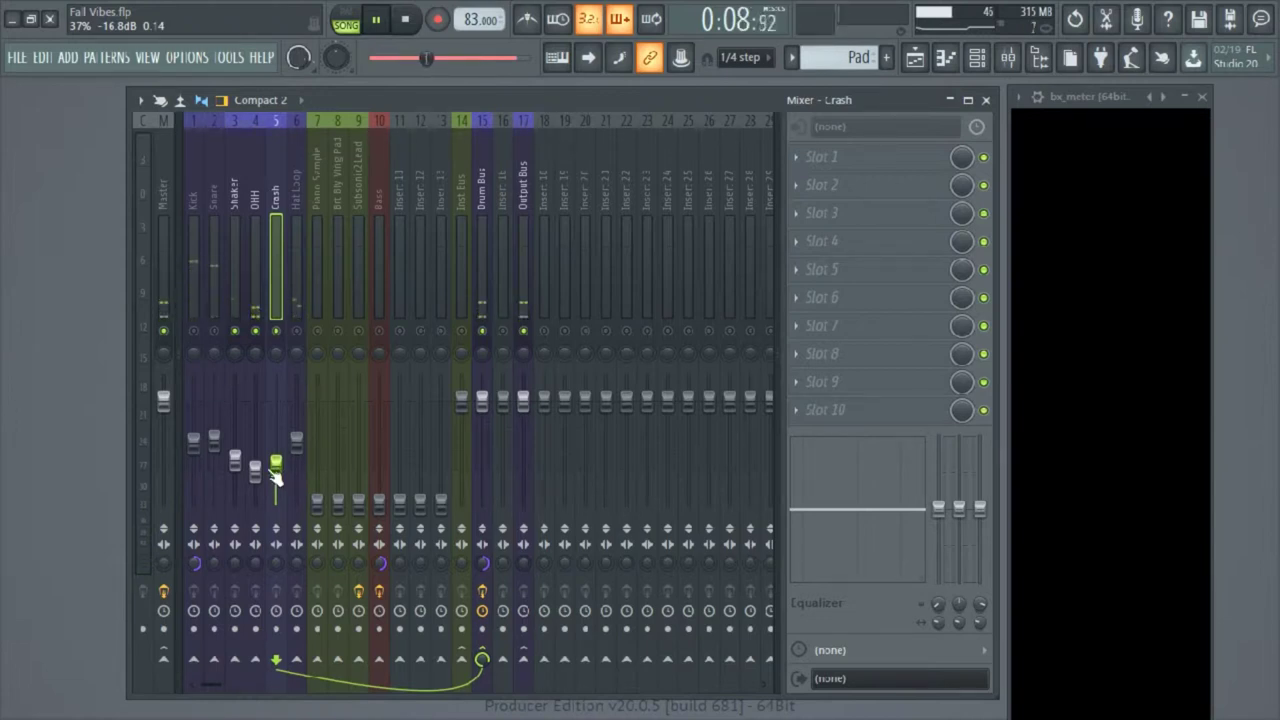
Unmute the Kick, Snare and Hat Loop tracks during playback, and stop the song
click(194, 332)
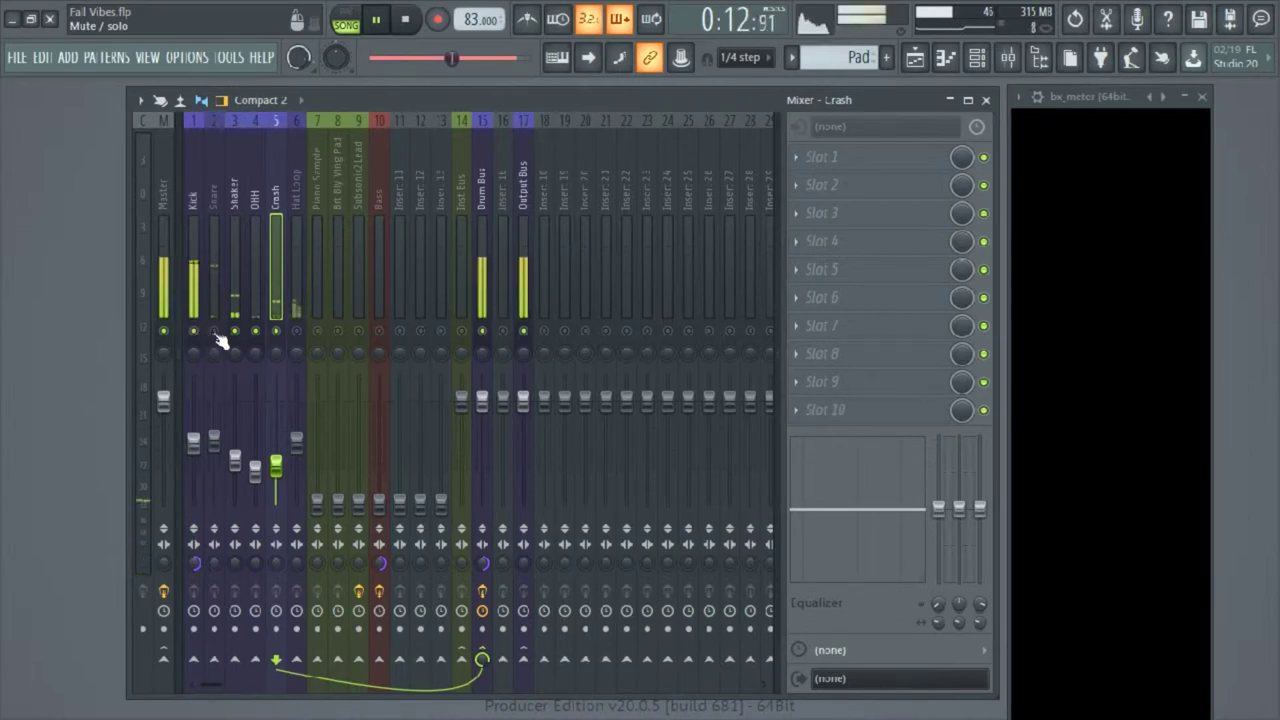
click(296, 332)
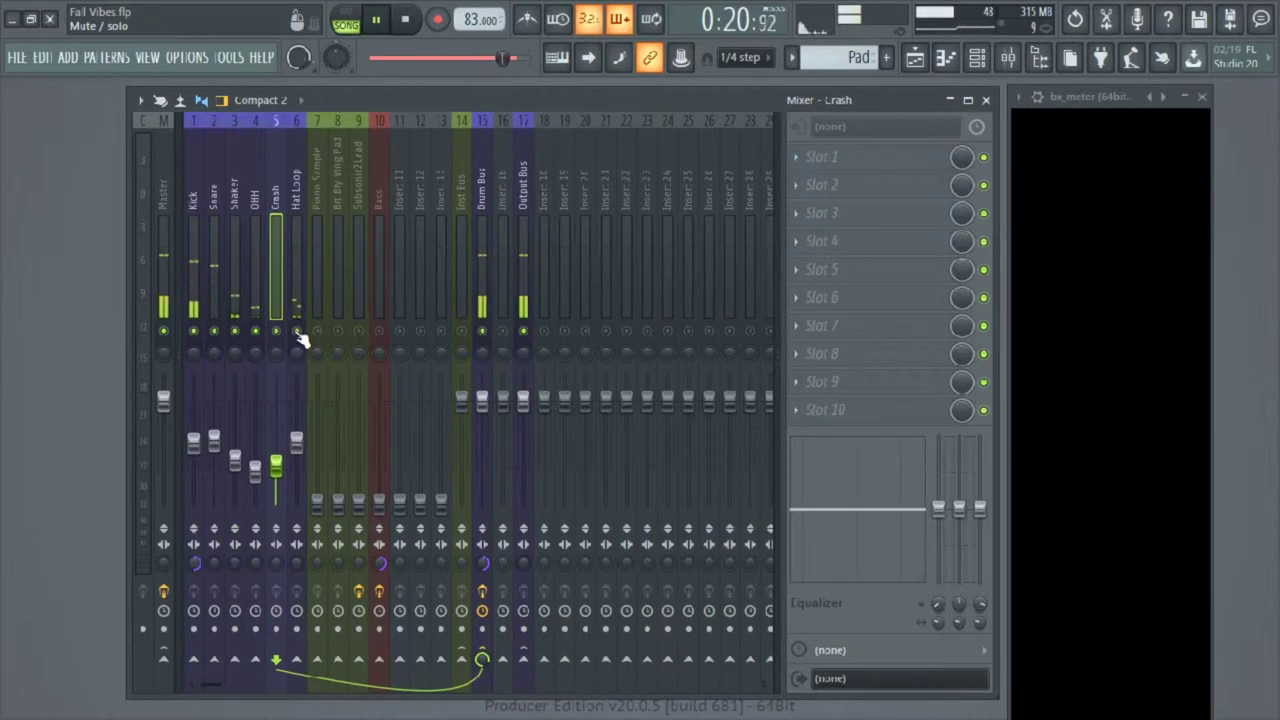
key(space)
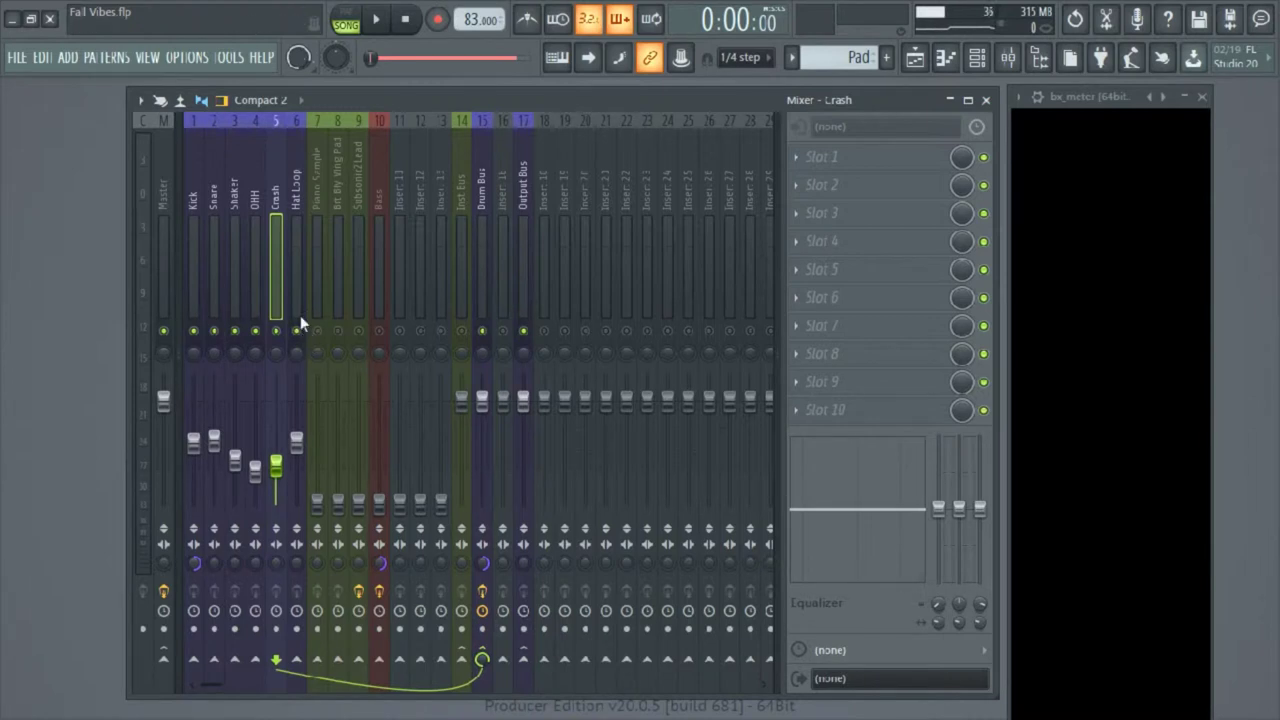
Select the Shaker, OHH and Crash tracks together and listen to the full drum mix
click(234, 193)
ctrl+click(253, 197)
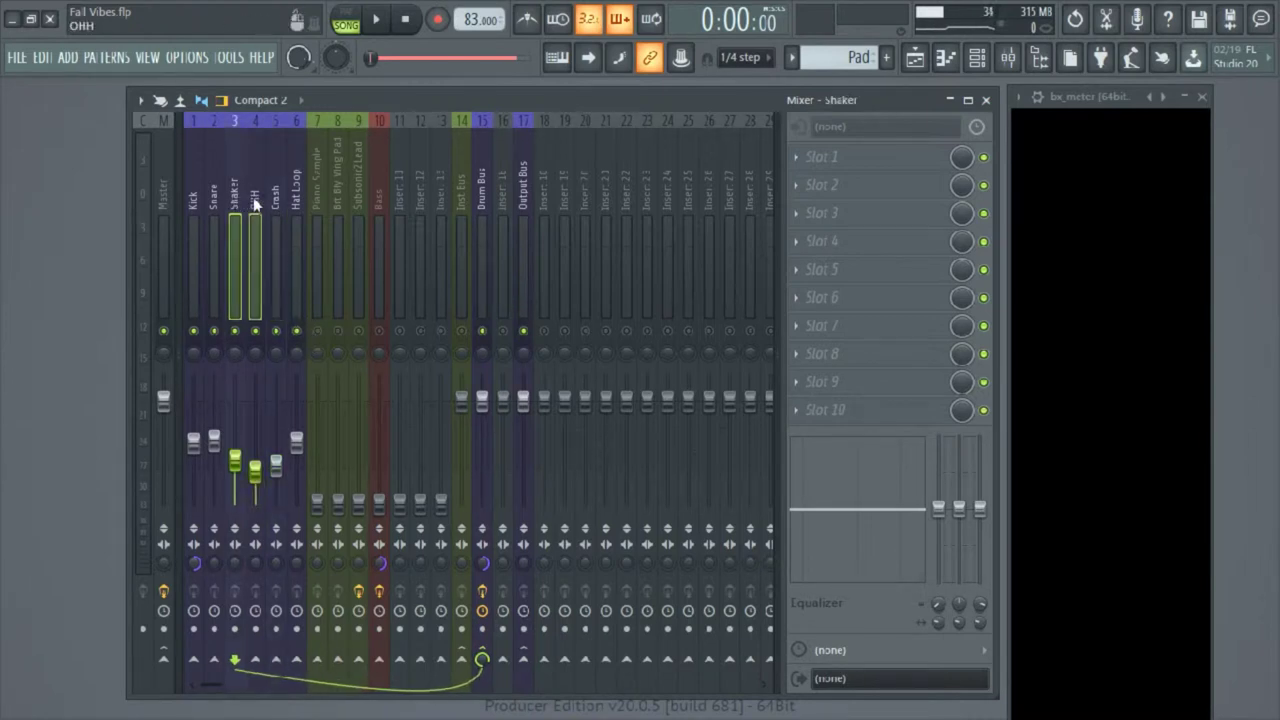
ctrl+click(275, 202)
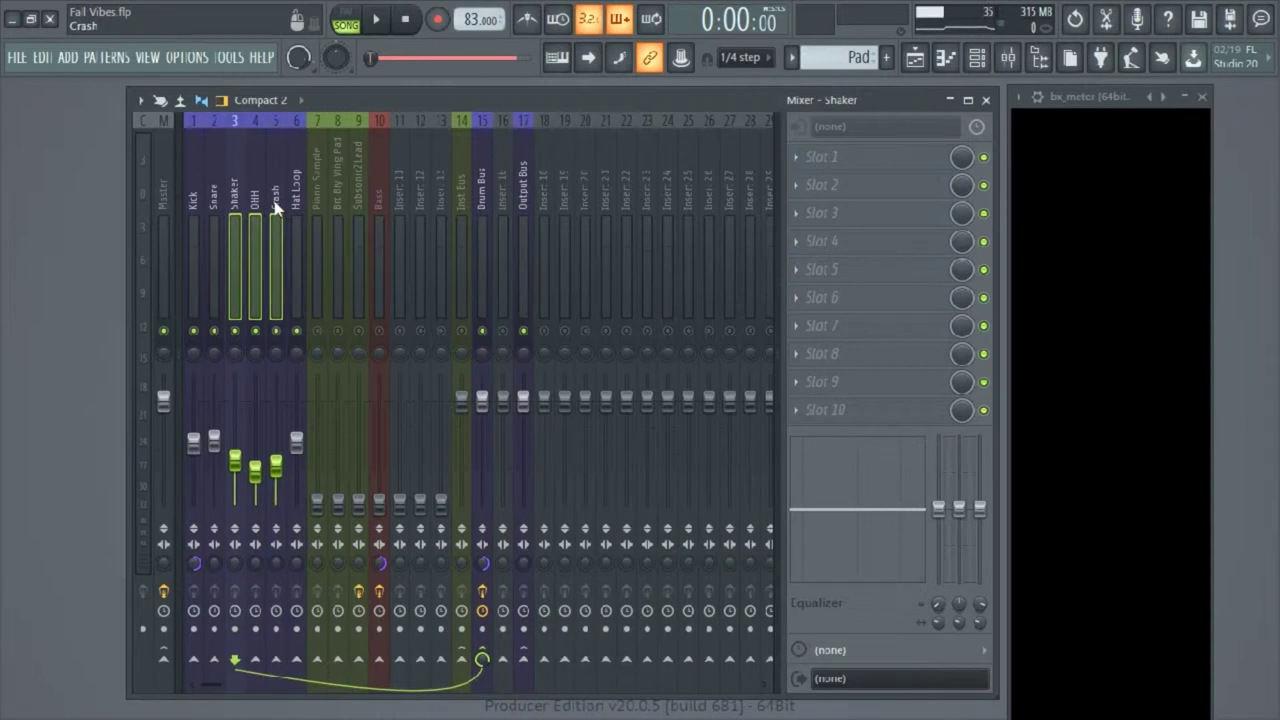
key(space)
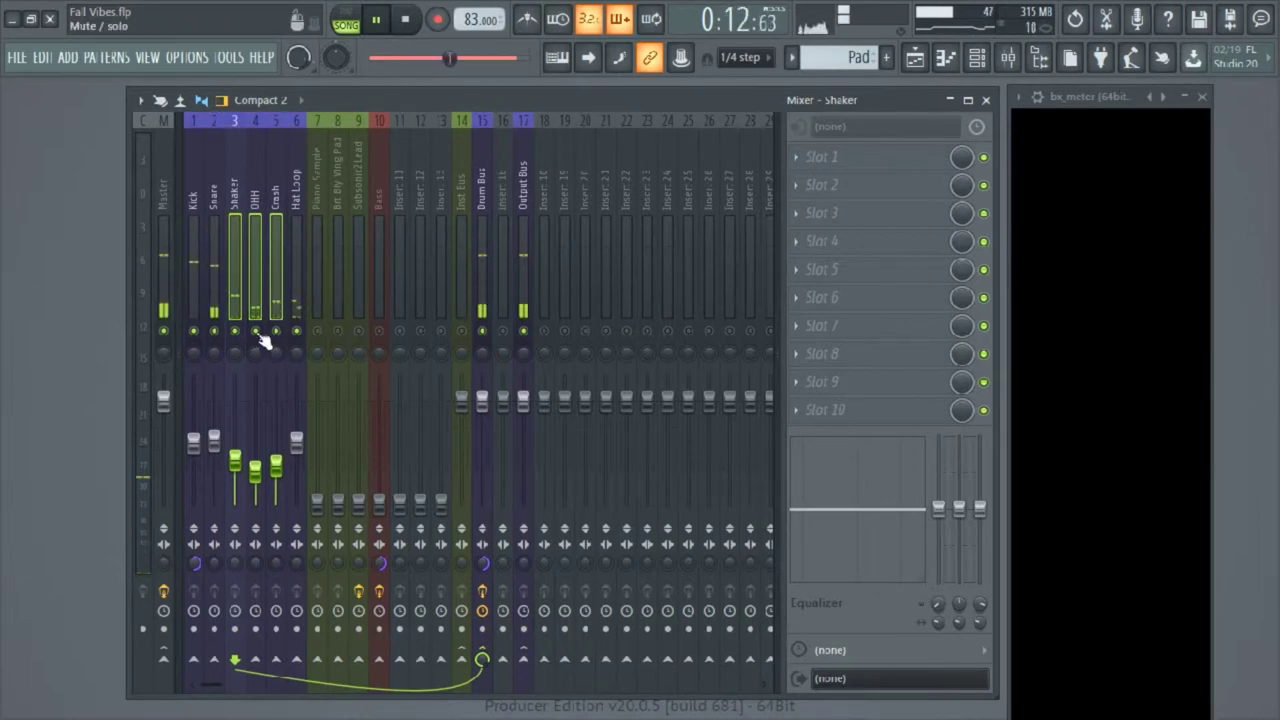
key(space)
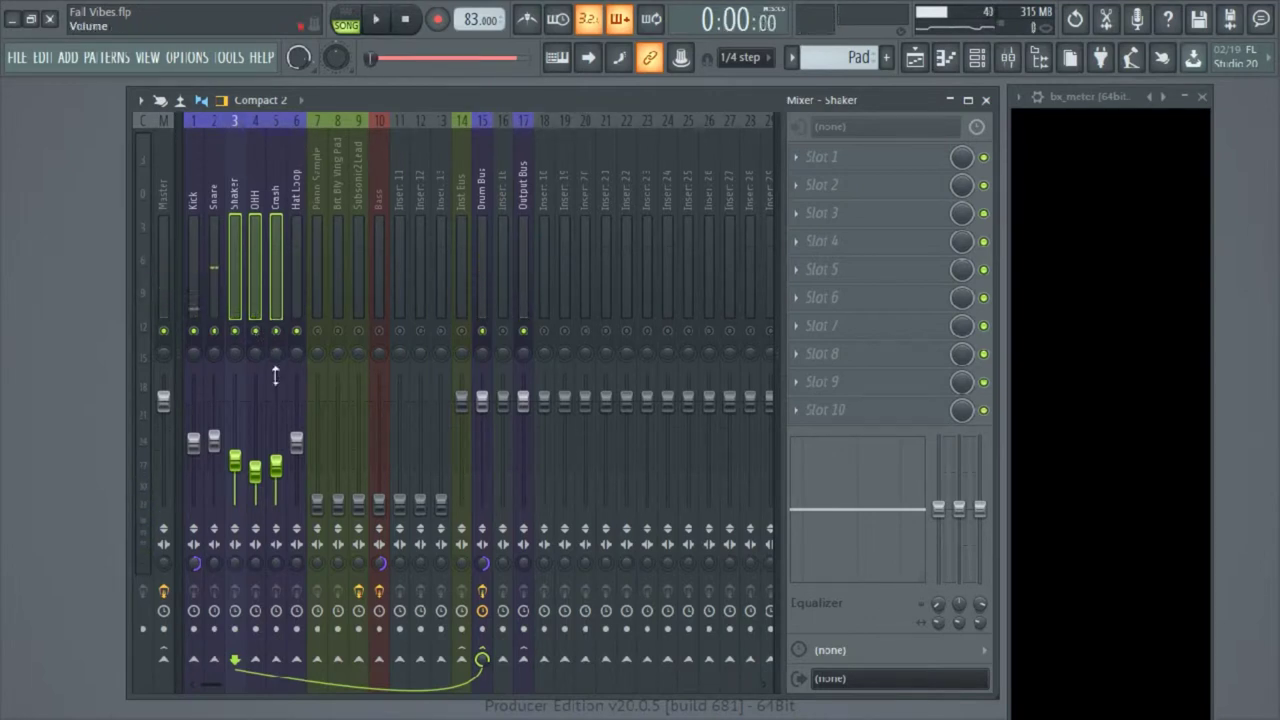
Reselect the Shaker, OHH and Crash tracks as a group, starting from Shaker, and save the project
click(278, 202)
click(236, 196)
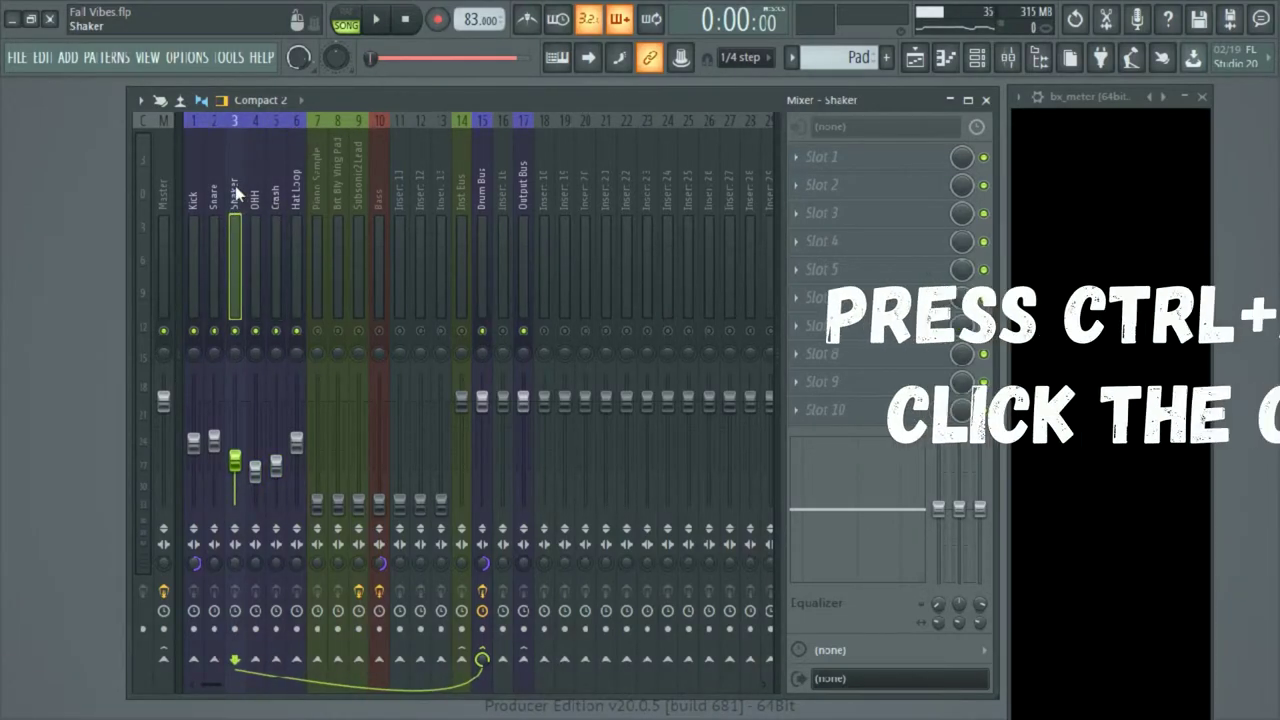
ctrl+shift+click(255, 204)
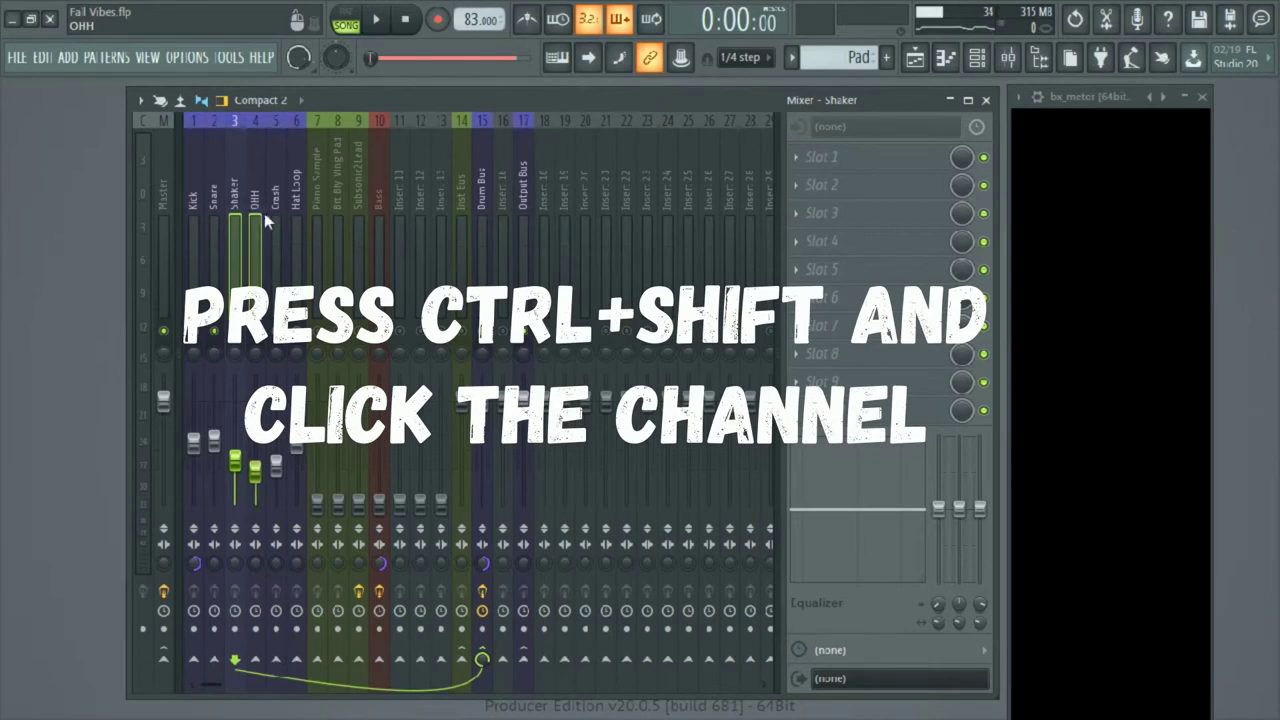
ctrl+shift+click(274, 203)
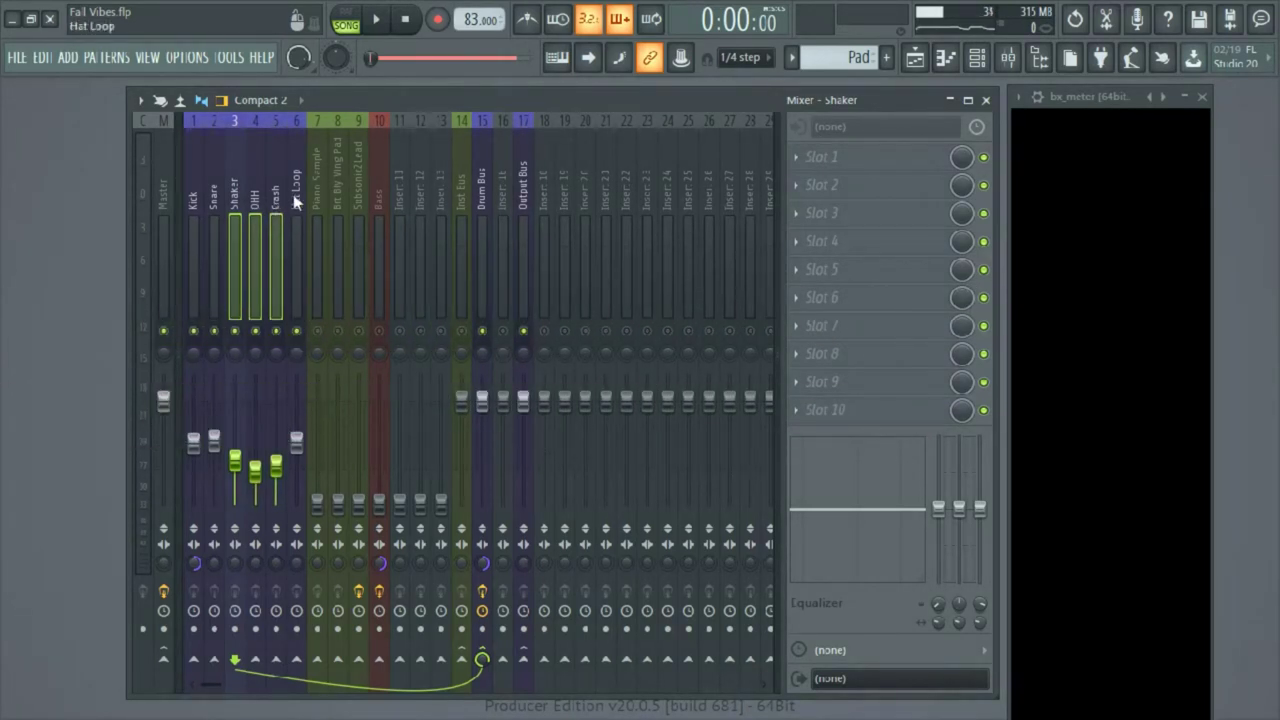
key(ctrl+s)
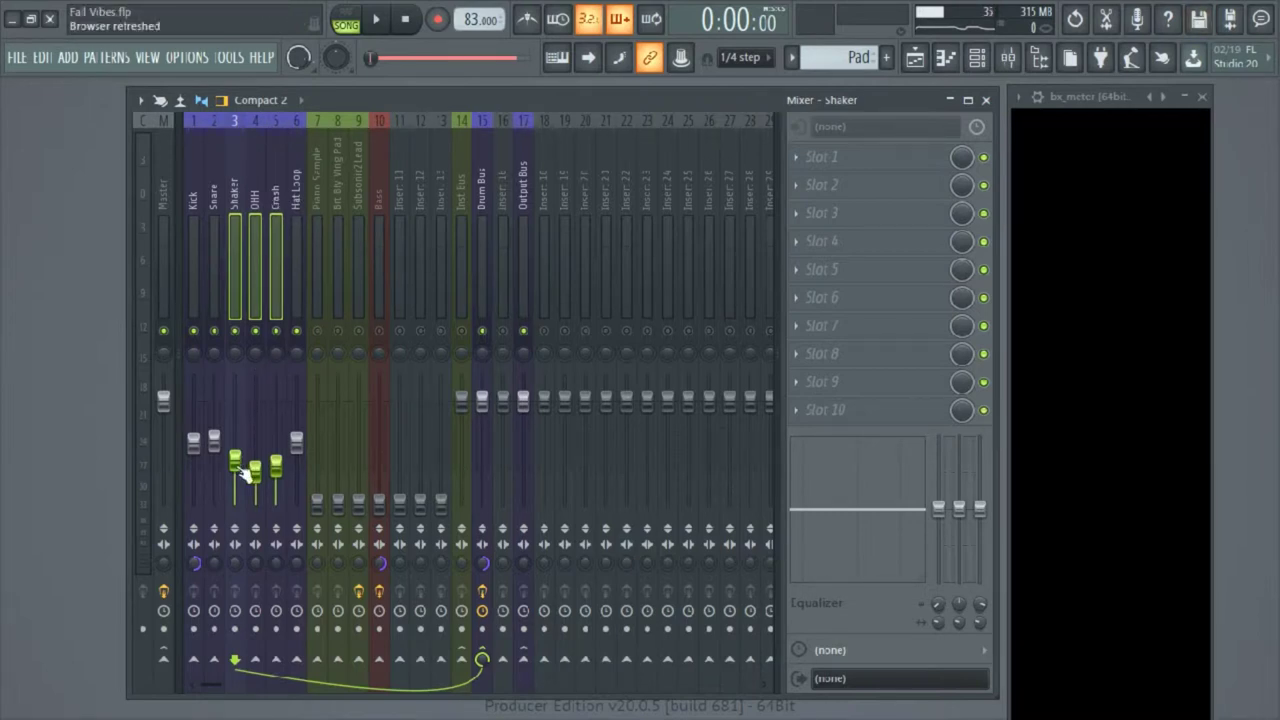
Raise the three selected faders together, bringing Shaker to about -16.0 dB, and play the song to check the balance
drag(240, 468, 245, 470)
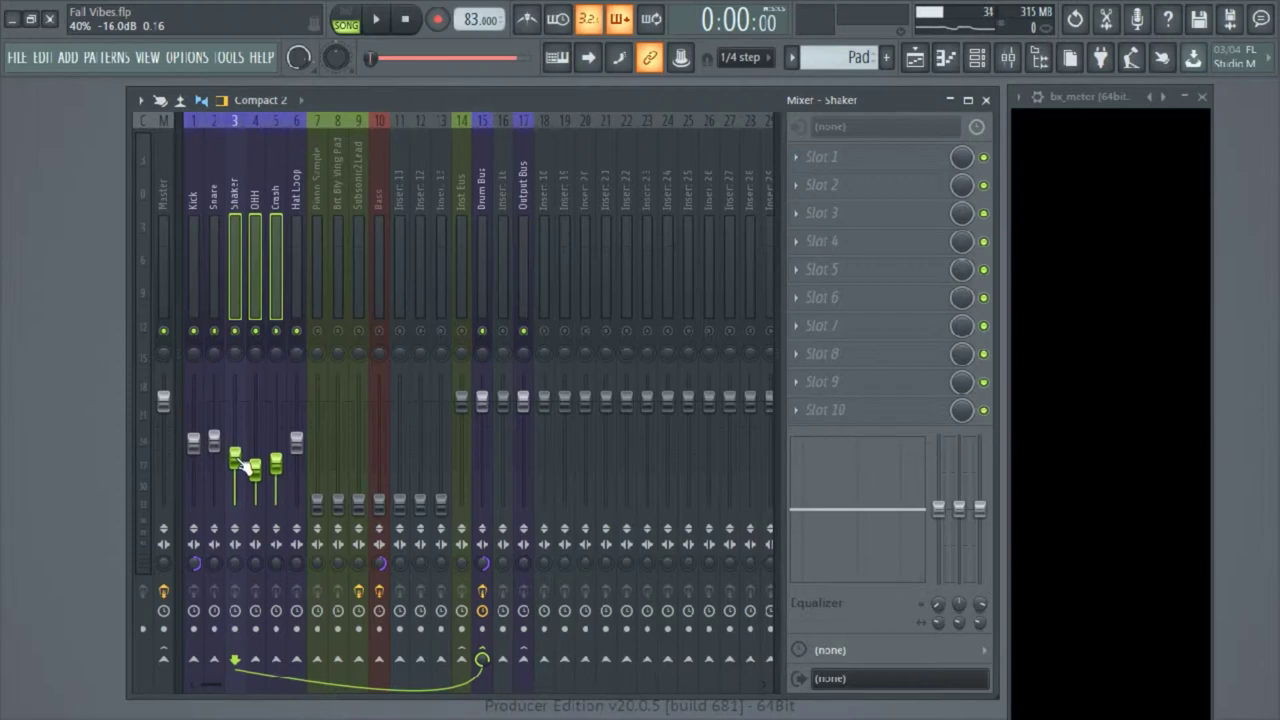
key(space)
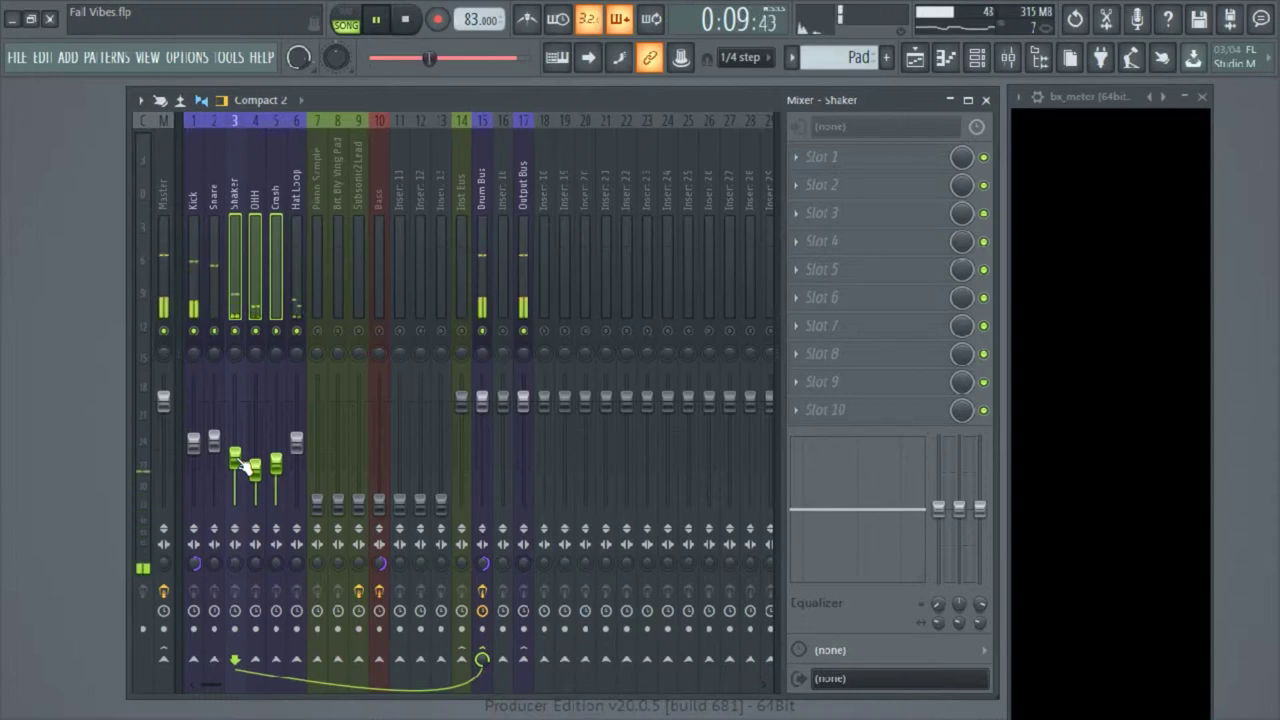
key(space)
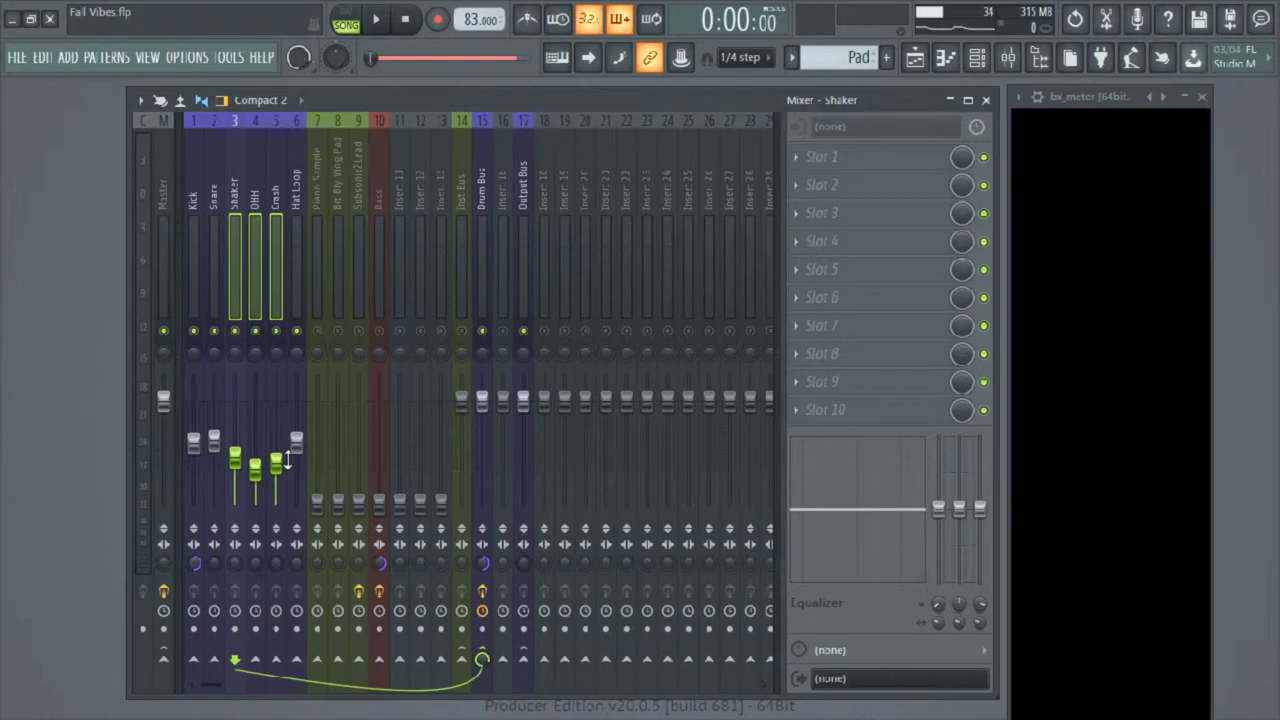
Unmute the Inst Bus and the three instrument tracks 7 to 9, from Piano Sample to Subsonic2Lead
click(462, 331)
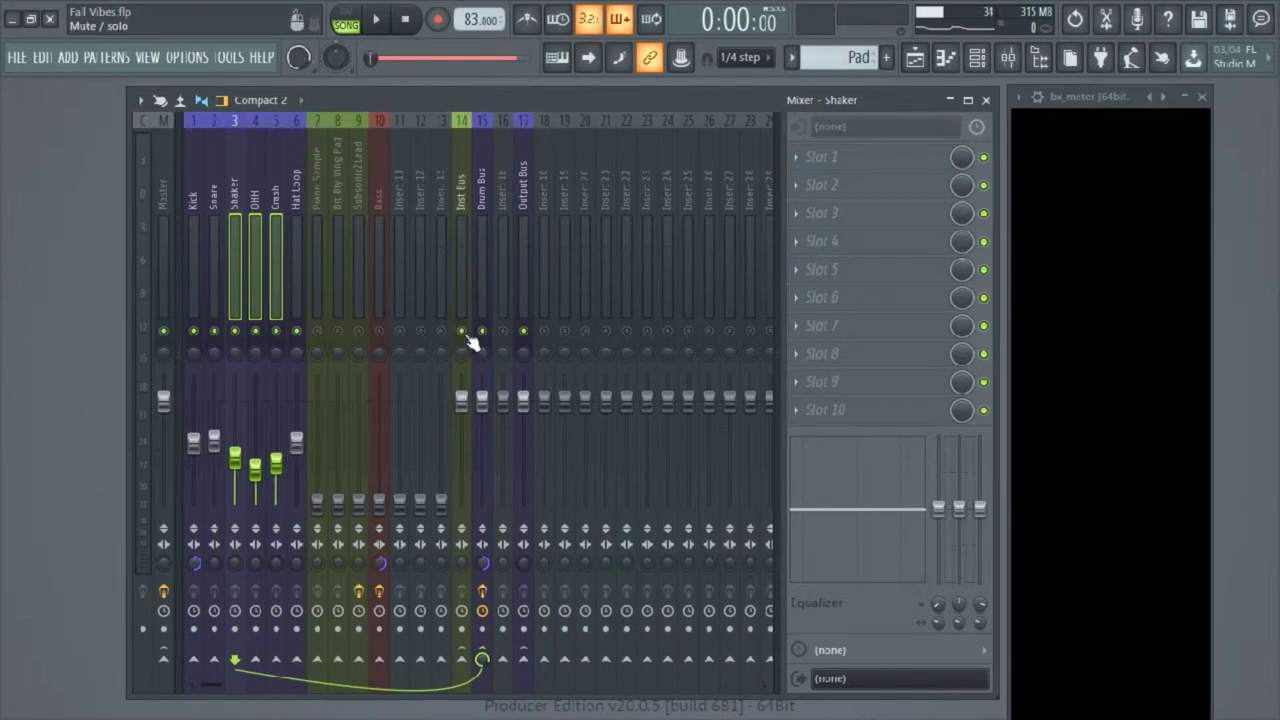
click(457, 185)
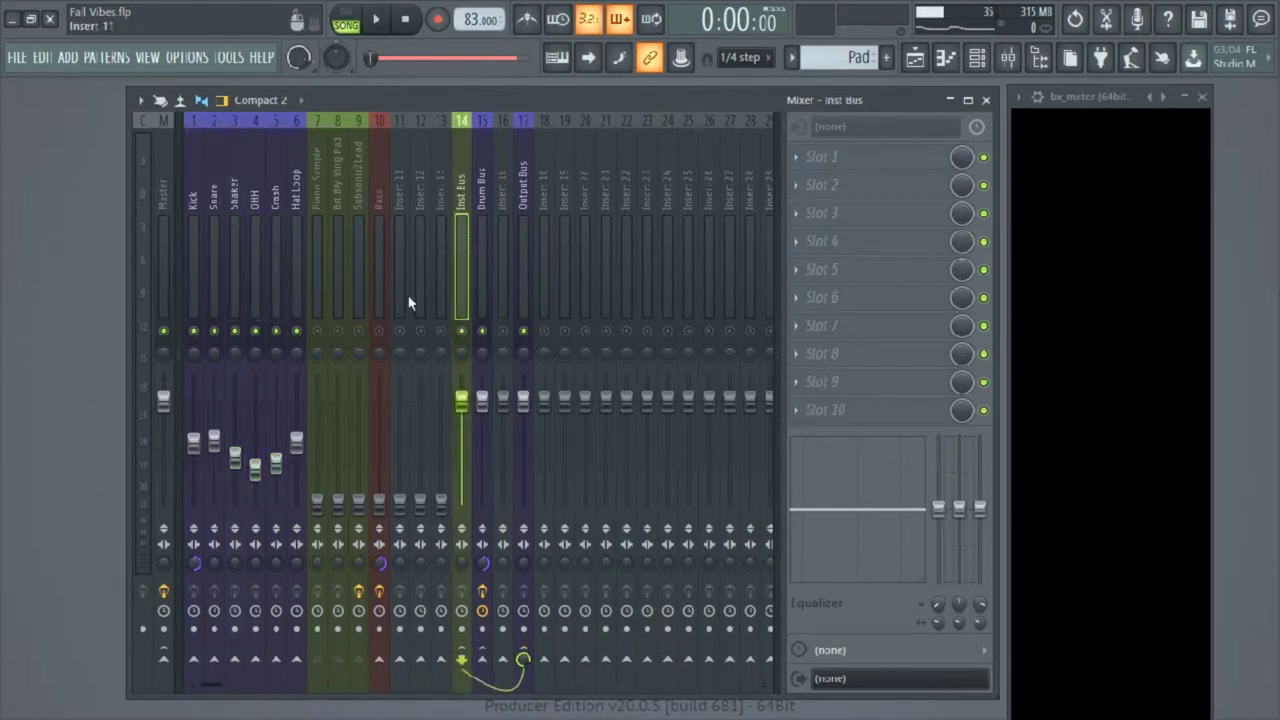
click(318, 331)
click(338, 331)
click(359, 331)
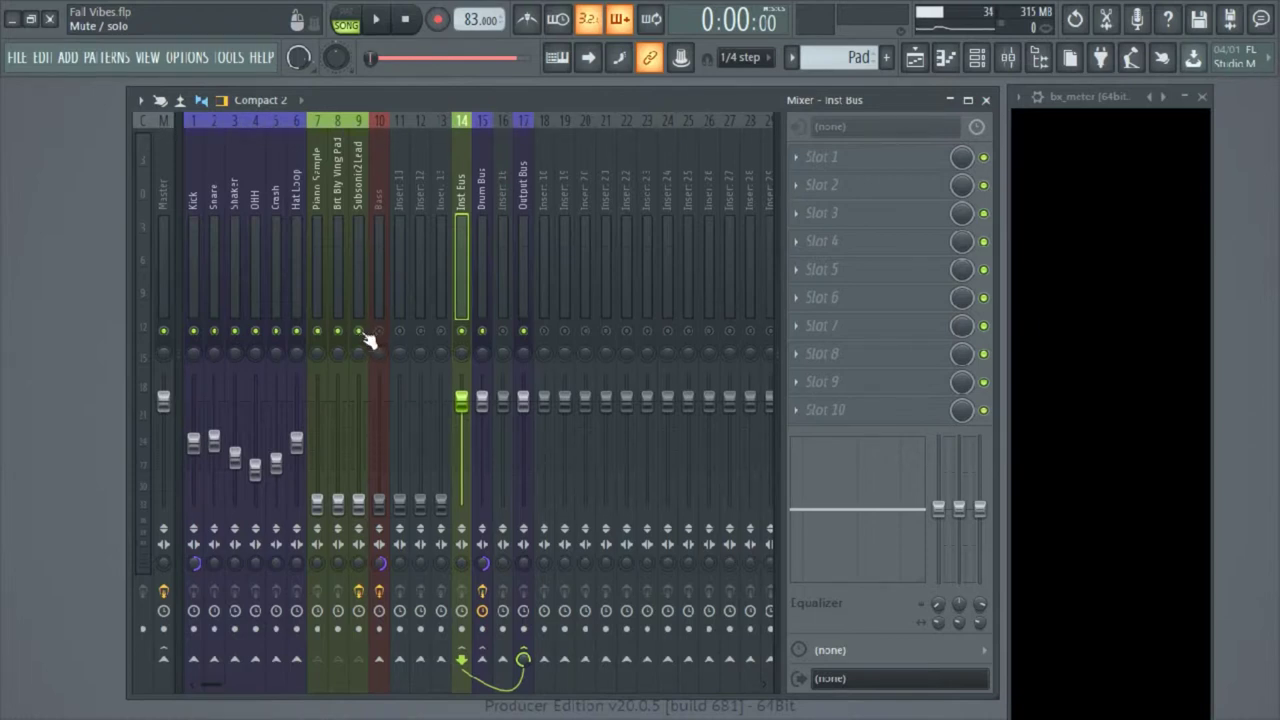
Raise the Piano Sample fader to about -10.2 dB while playing, and replay the song to check it against the drums
click(321, 209)
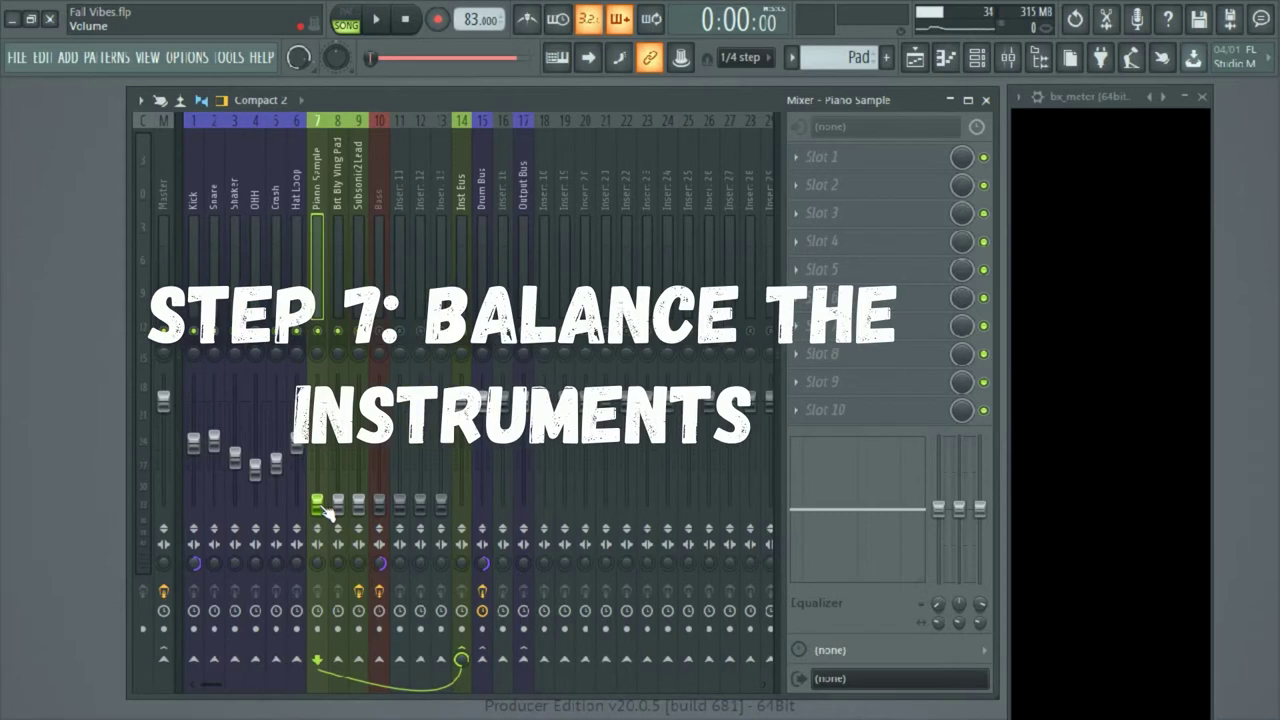
key(space)
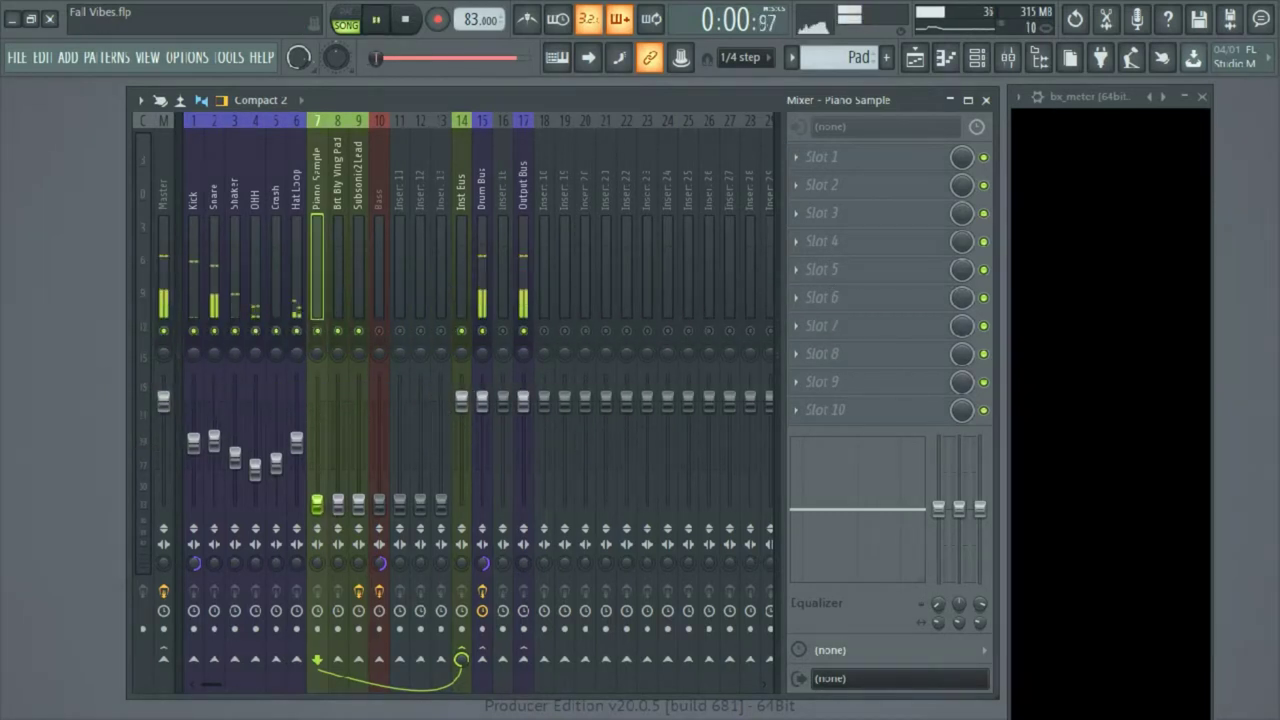
drag(316, 500, 316, 443)
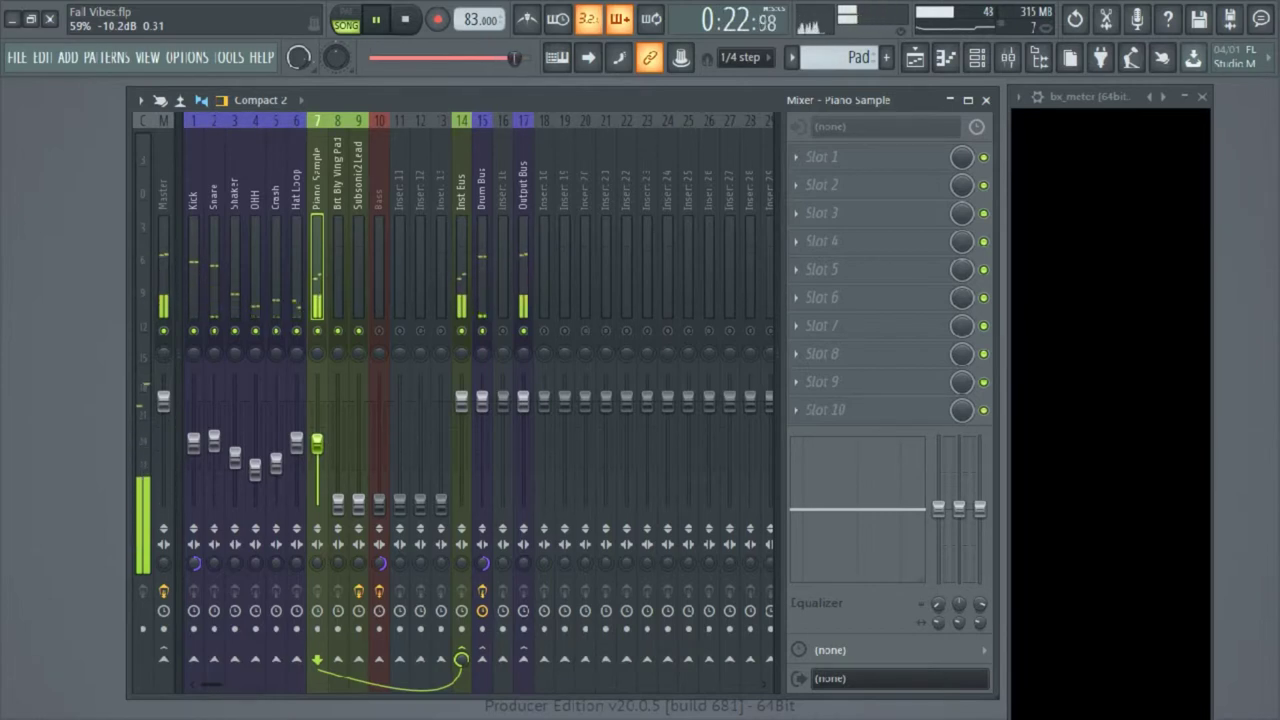
key(space)
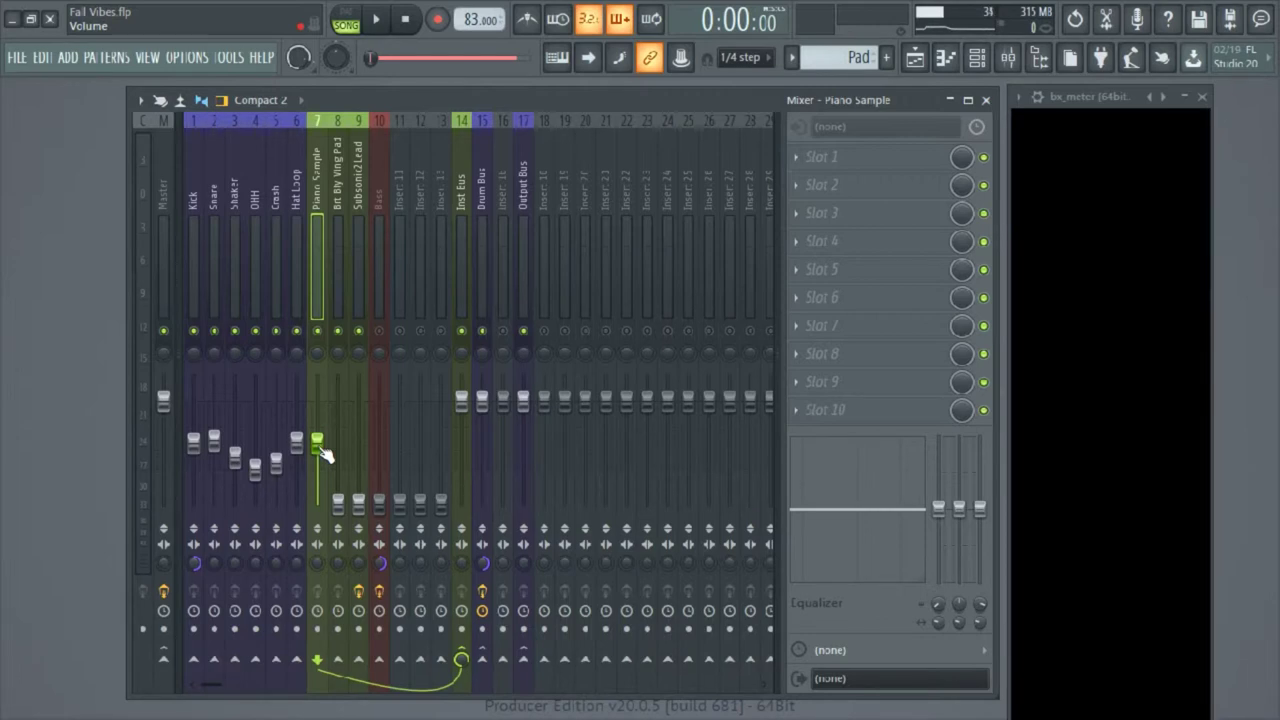
key(space)
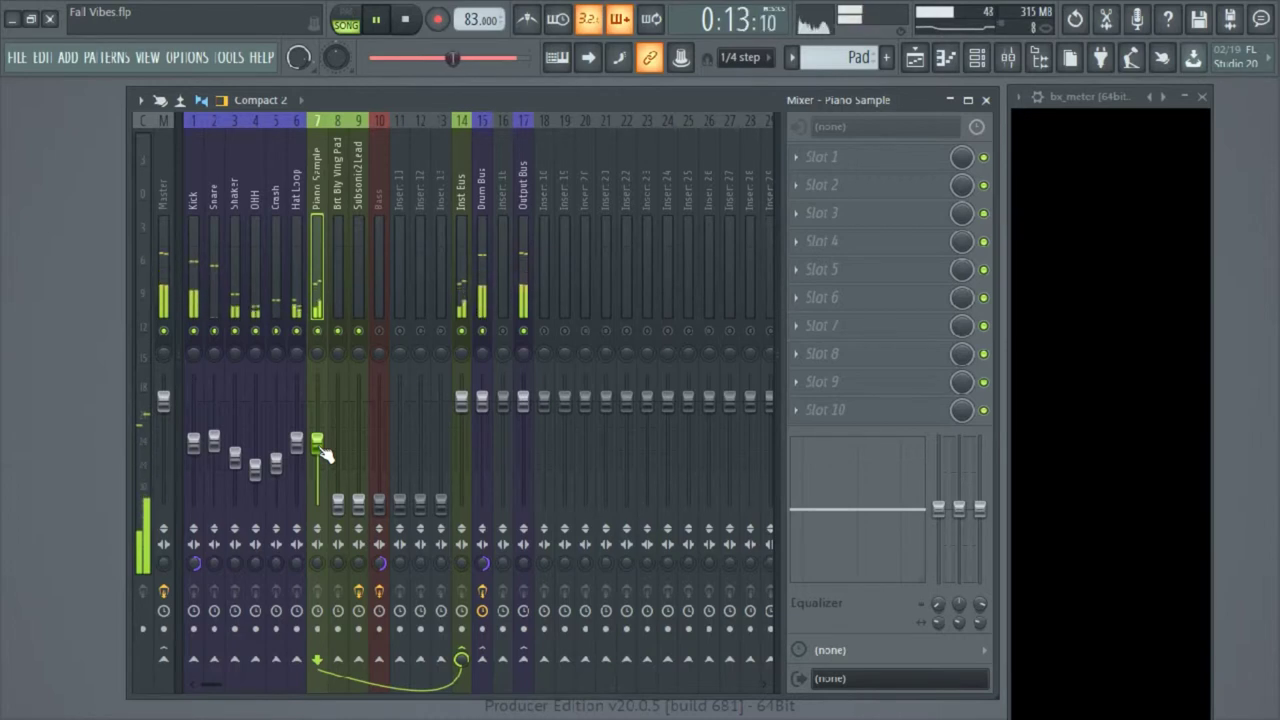
Raise the Subsonic2Lead fader to about -15.5 dB while playing the song from the start
key(space)
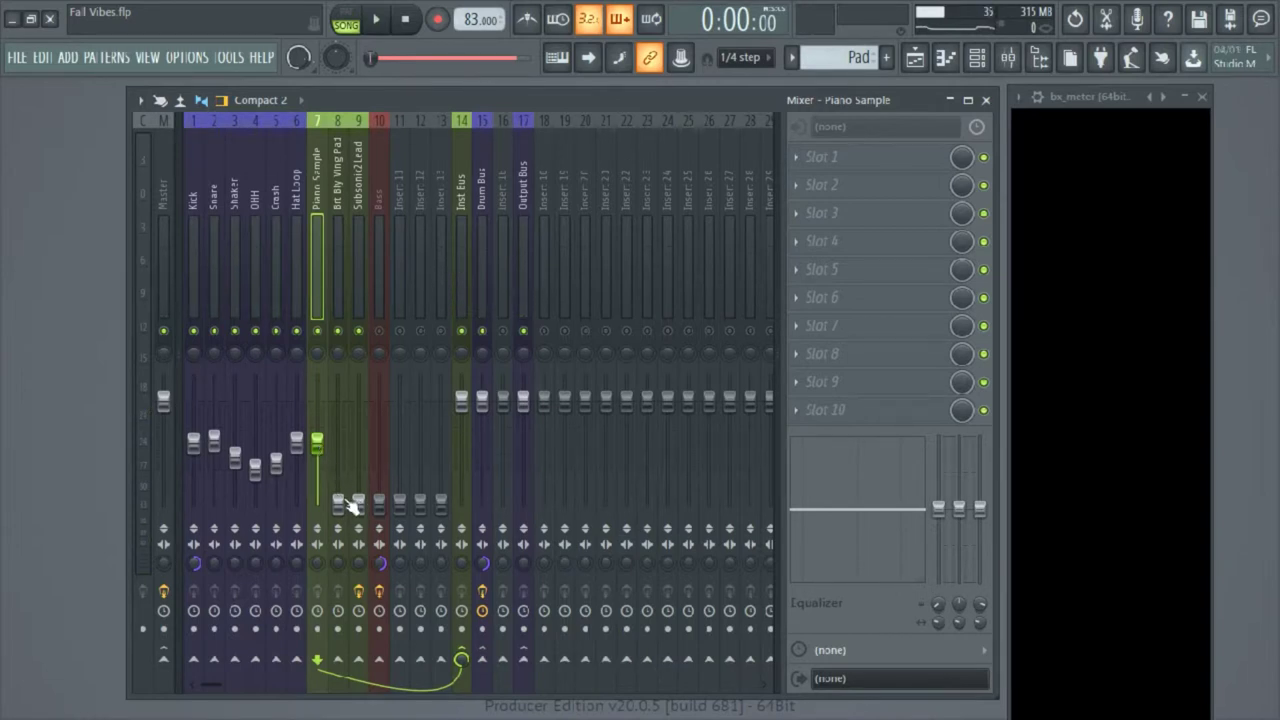
key(space)
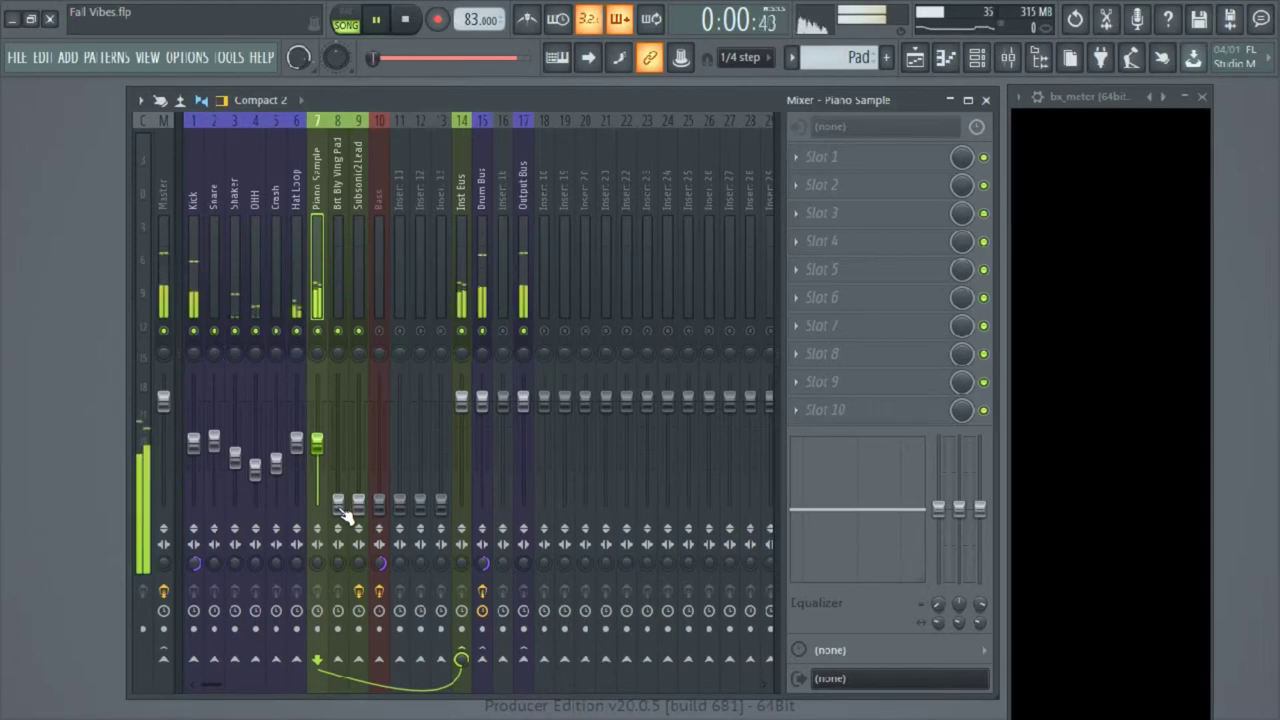
drag(357, 502, 357, 458)
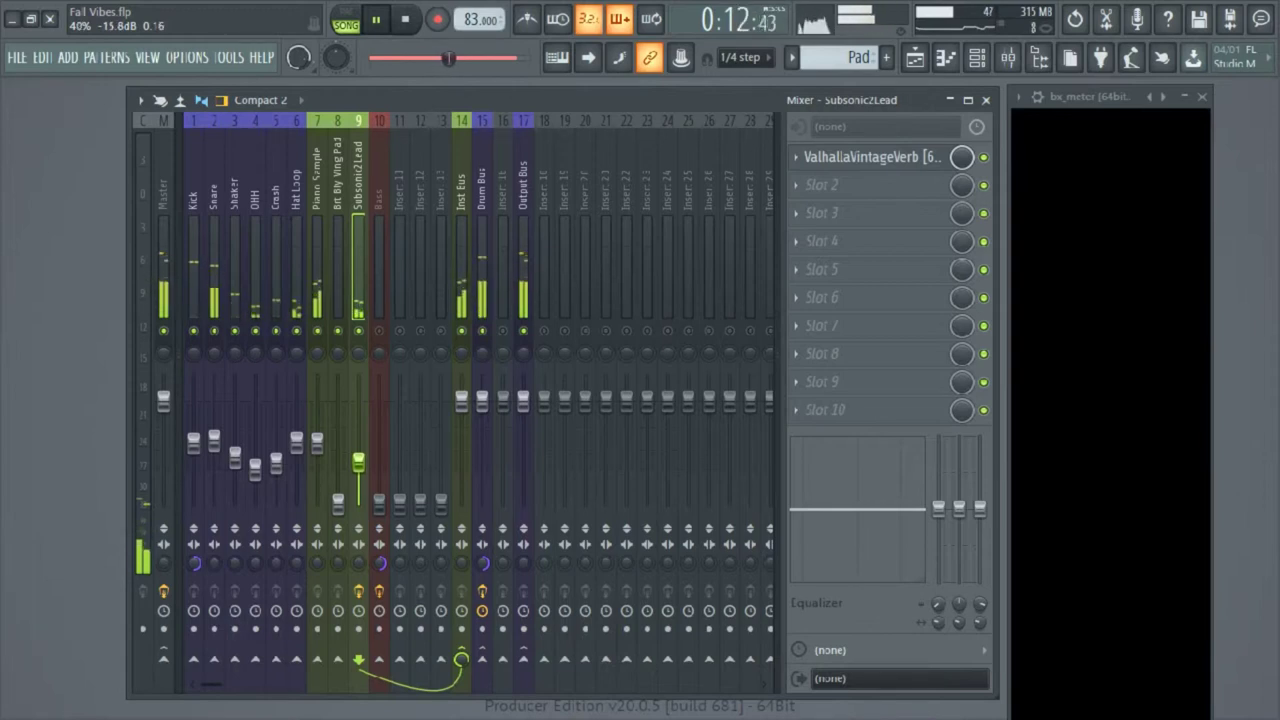
drag(358, 461, 365, 472)
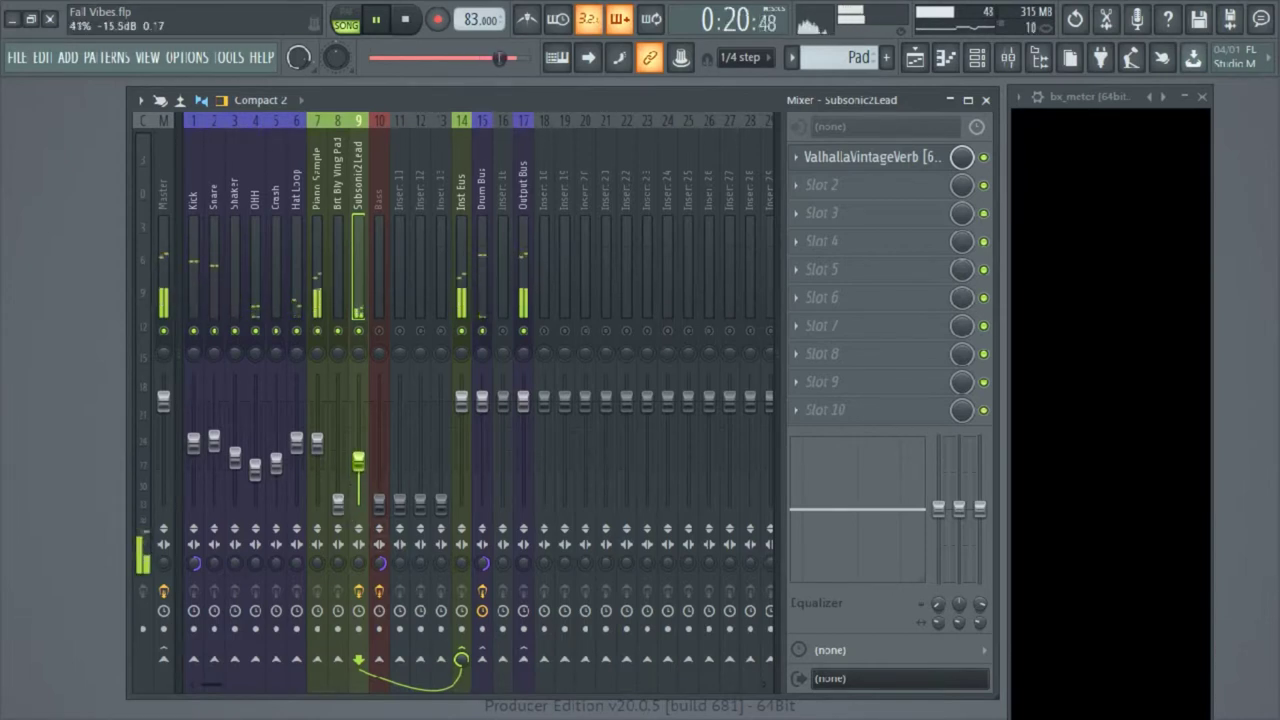
Raise the Brt Bly Ving Pad fader to about -14.6 dB against the playing mix, and stop playback
click(338, 500)
drag(338, 500, 338, 463)
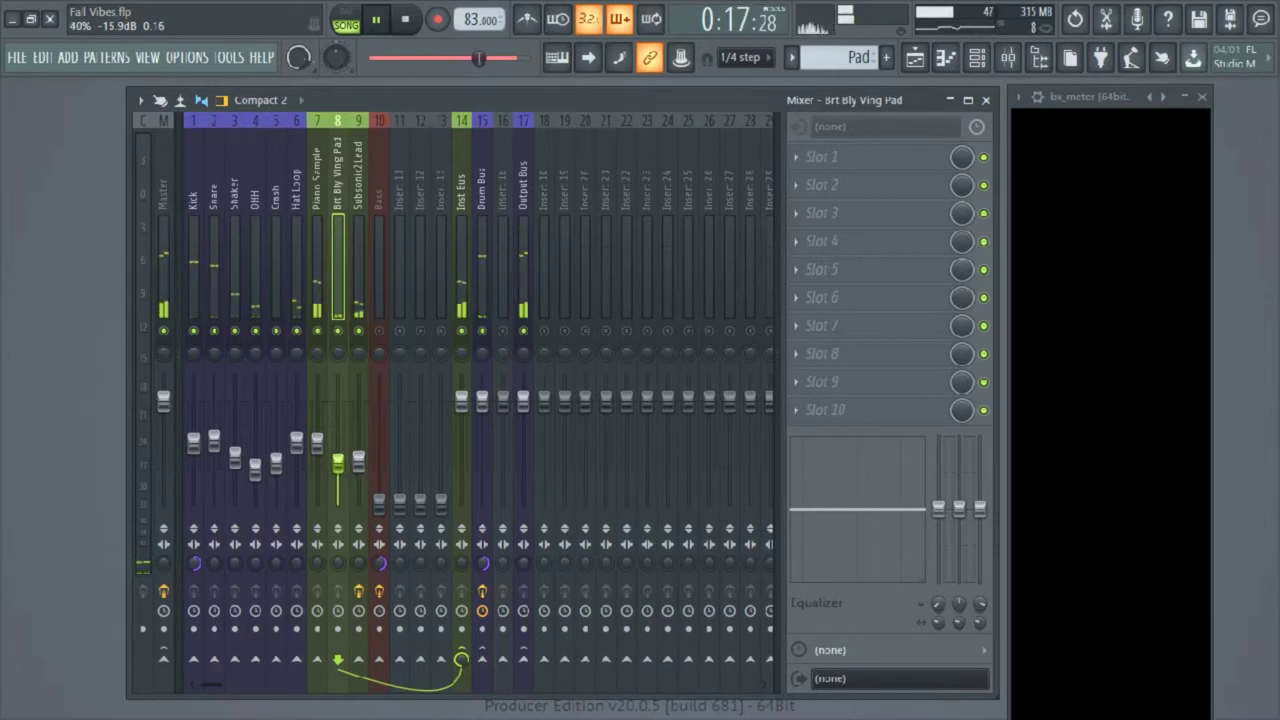
drag(338, 462, 339, 457)
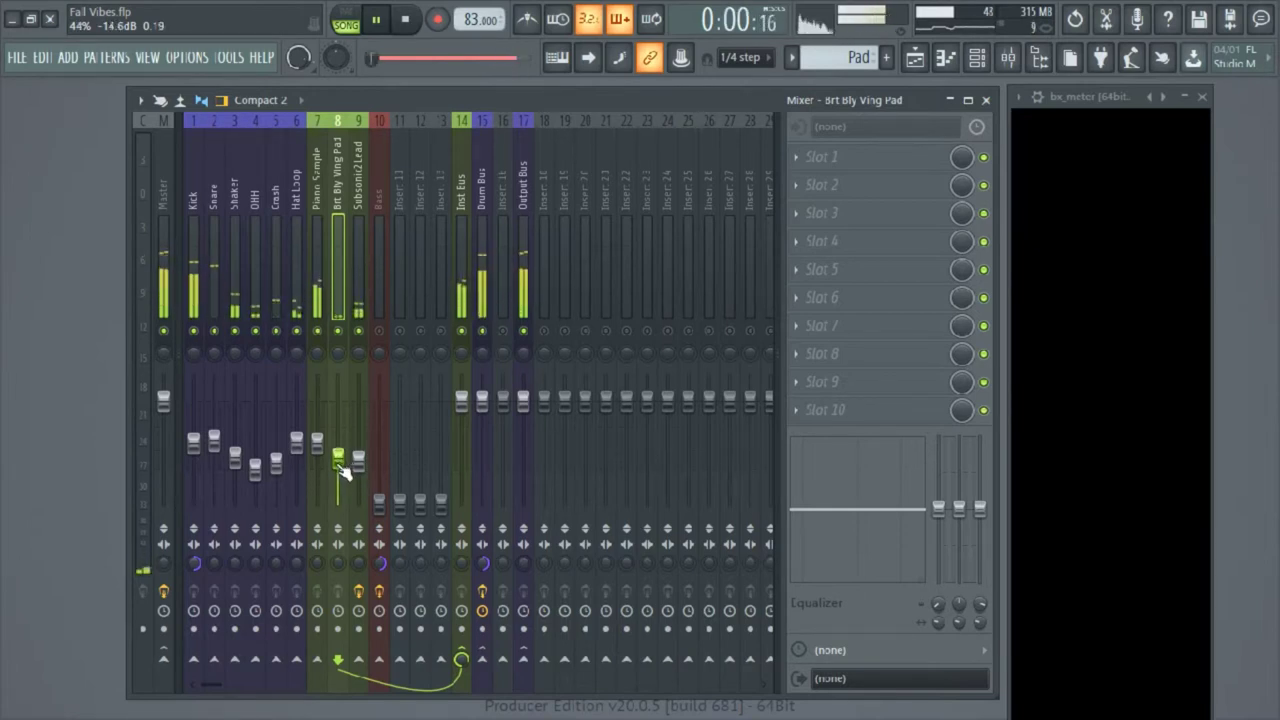
key(space)
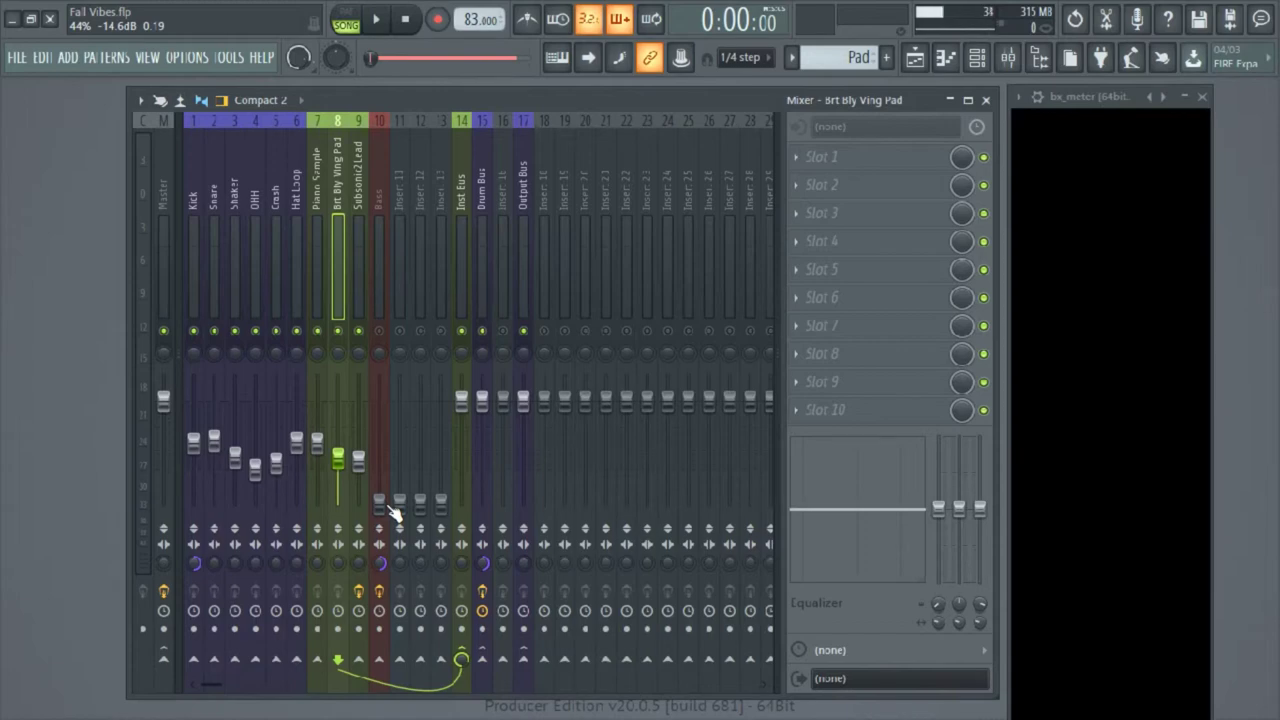
Select the Master track and play the song to check the overall level on bx_meter
click(168, 198)
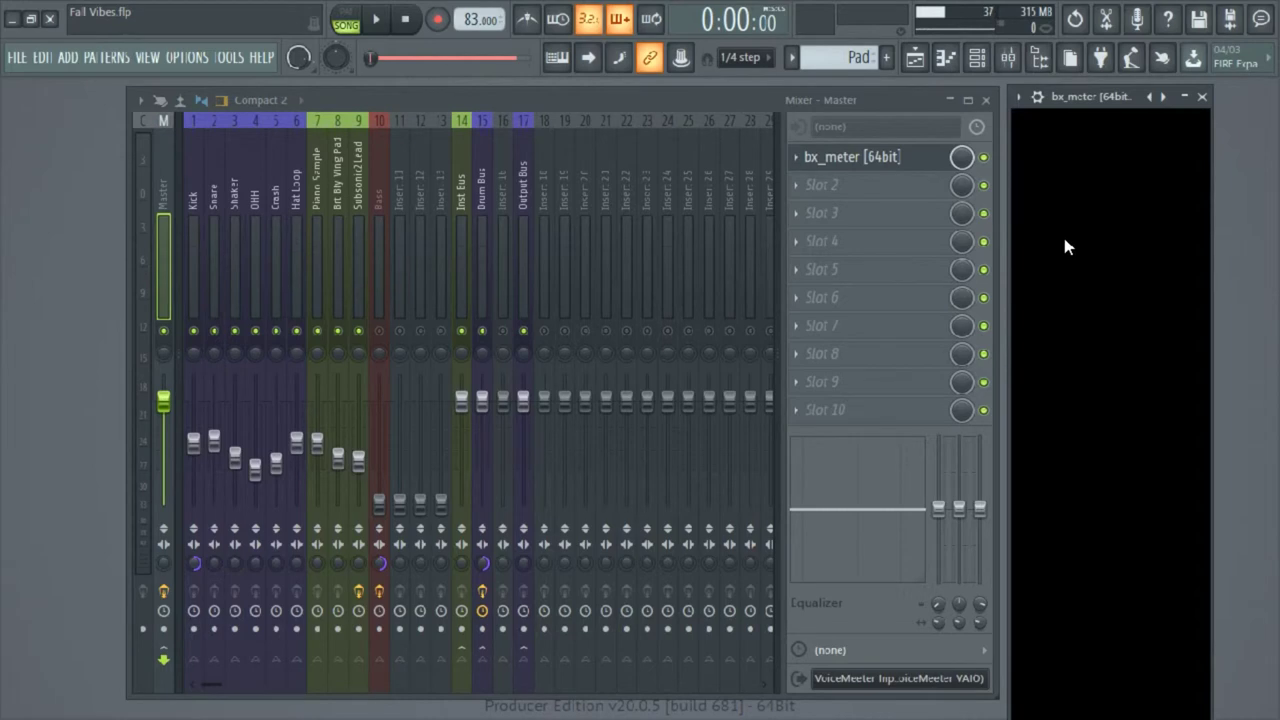
key(space)
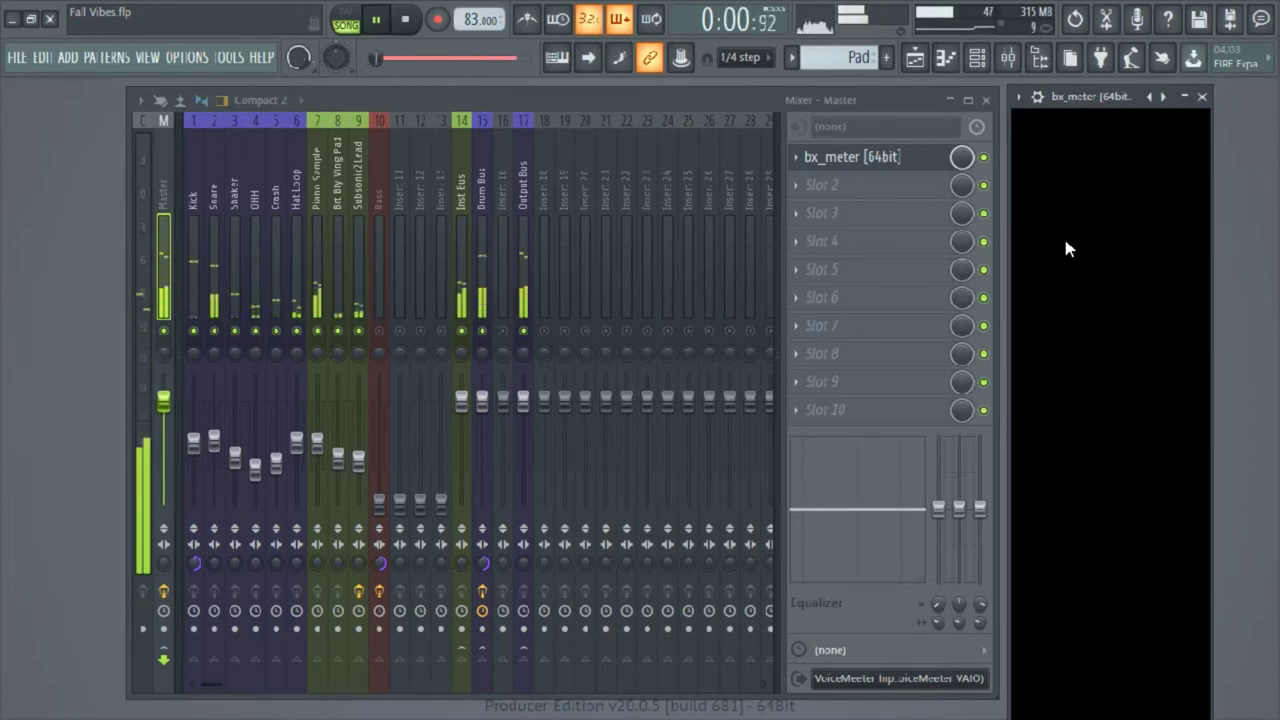
key(space)
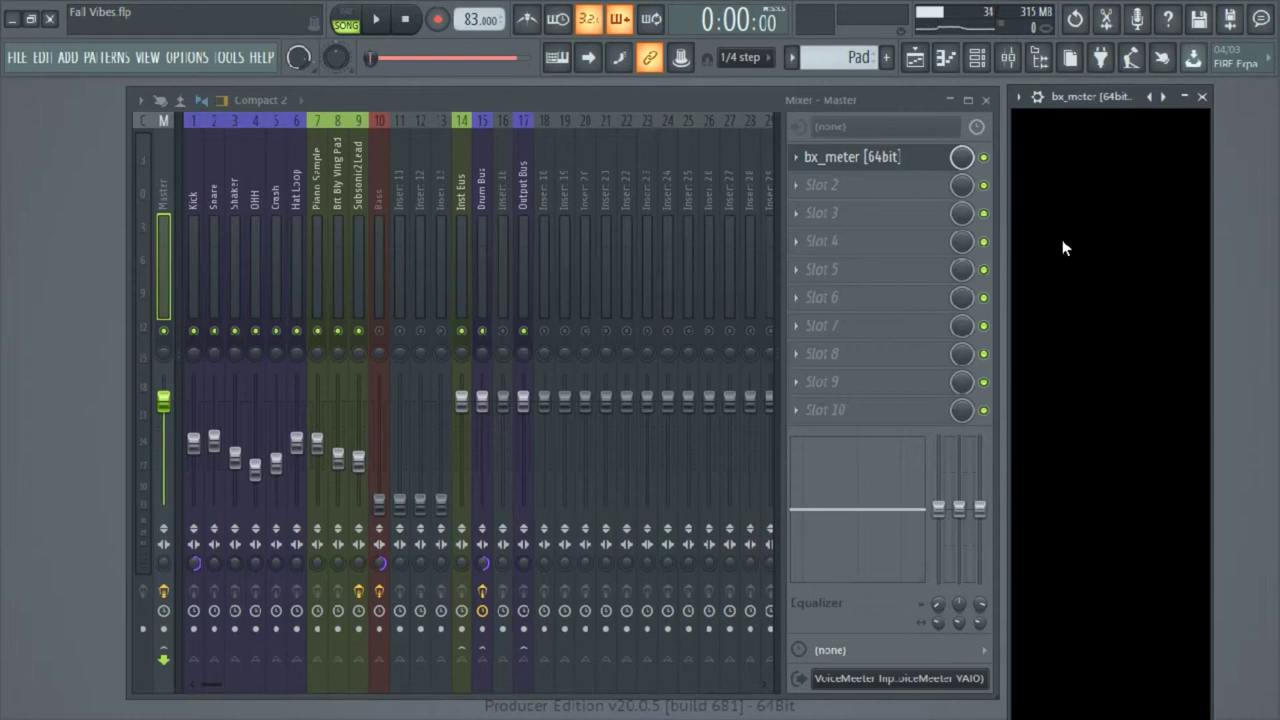
Select the six drum tracks together, from Kick to Hat Loop
click(196, 198)
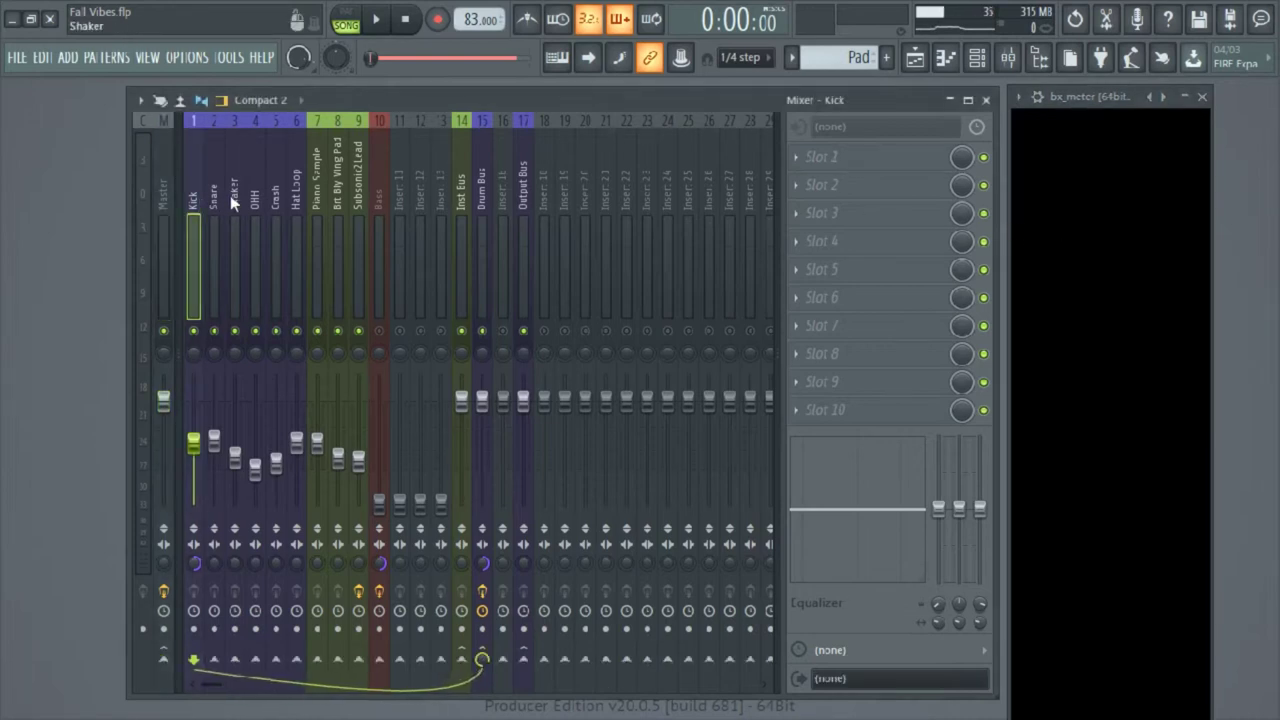
ctrl+click(214, 196)
ctrl+click(235, 196)
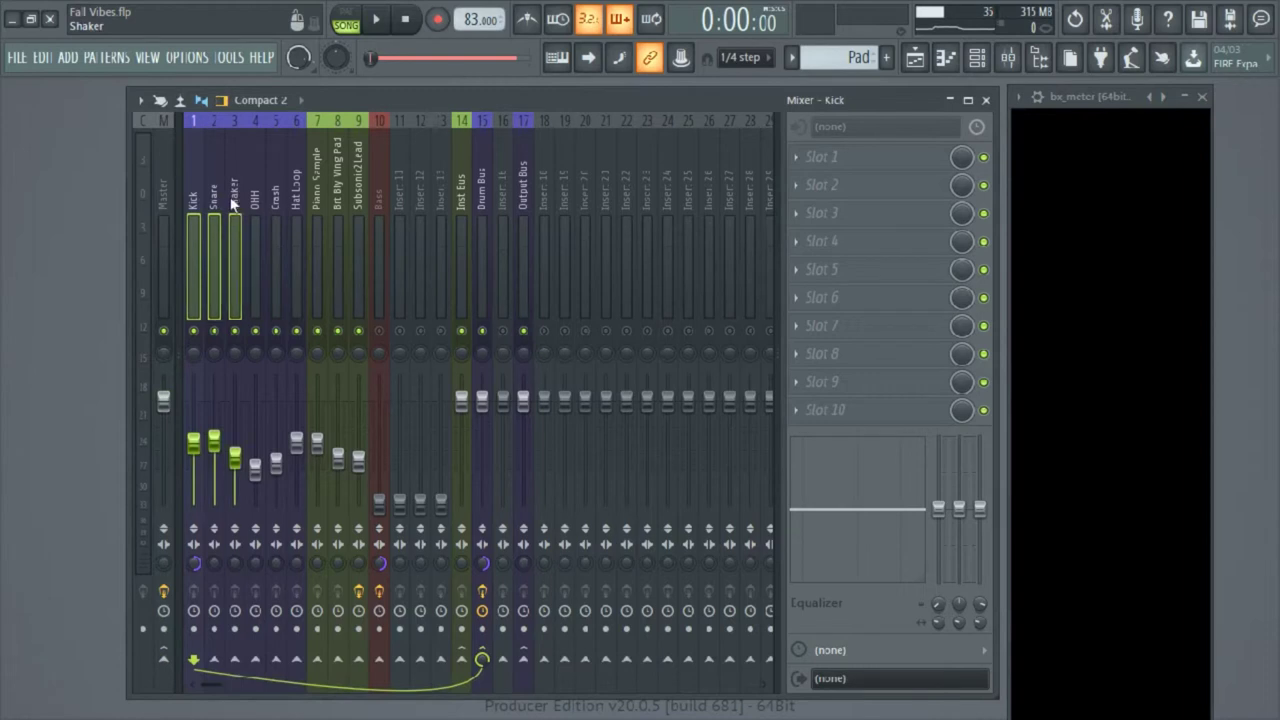
ctrl+click(254, 197)
ctrl+click(274, 197)
ctrl+click(296, 195)
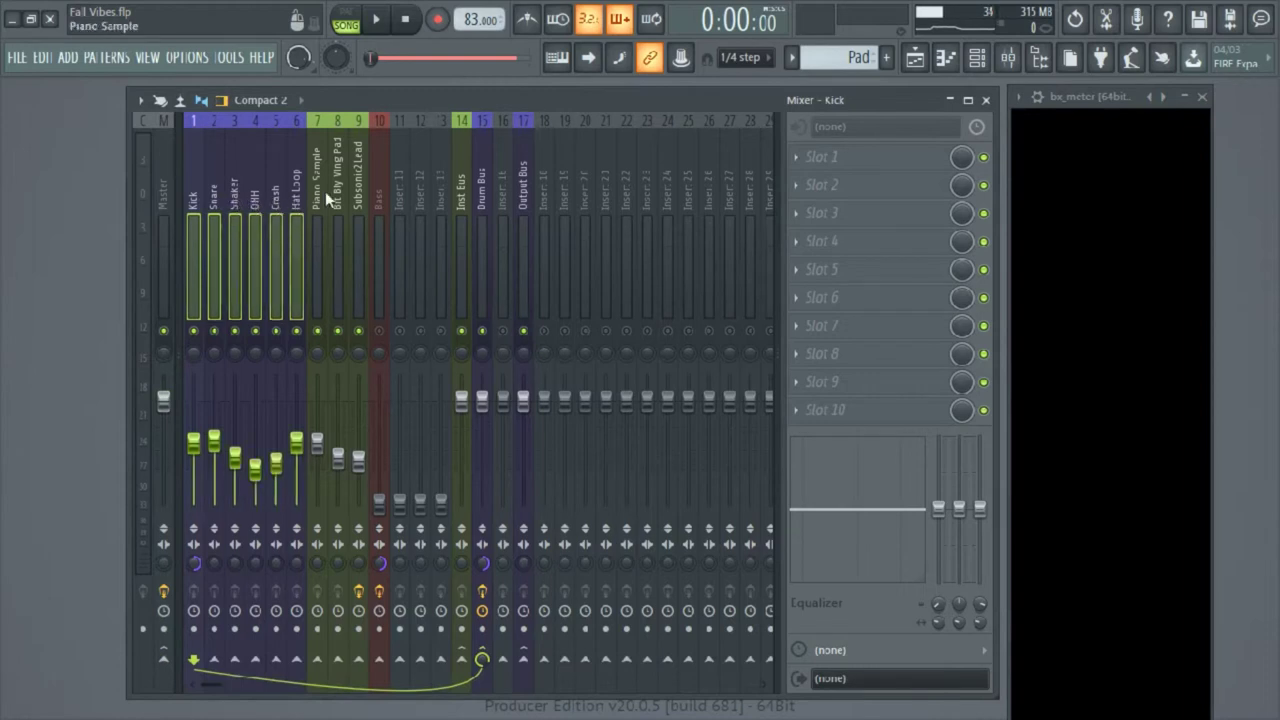
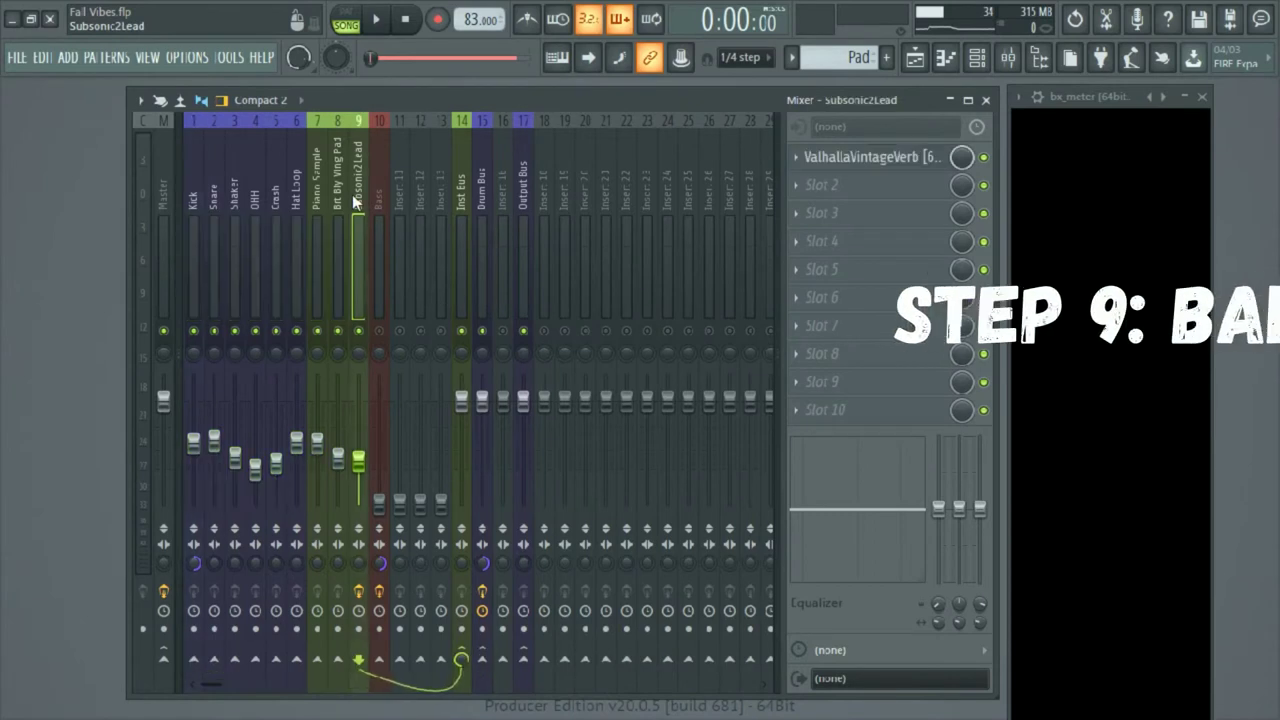
Select and unmute the Bass track, and mute the Inst Bus, Hat Loop, Crash, OHH and Shaker tracks
click(377, 192)
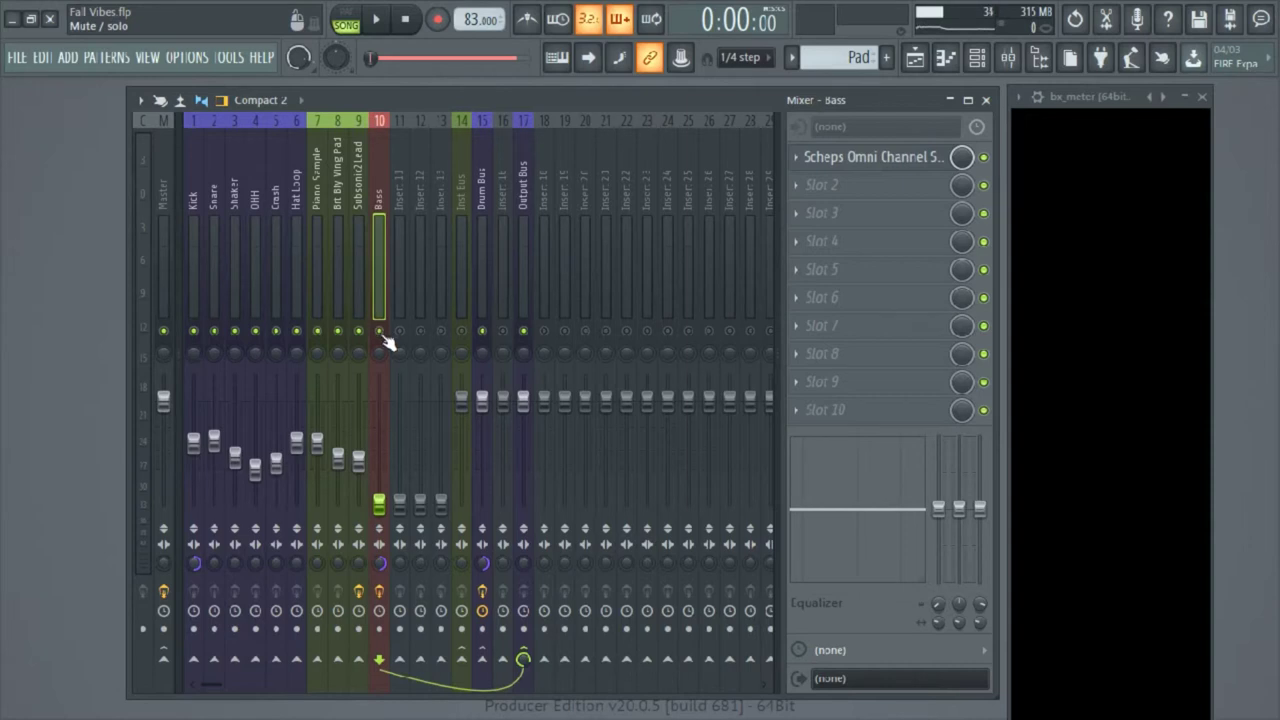
click(296, 331)
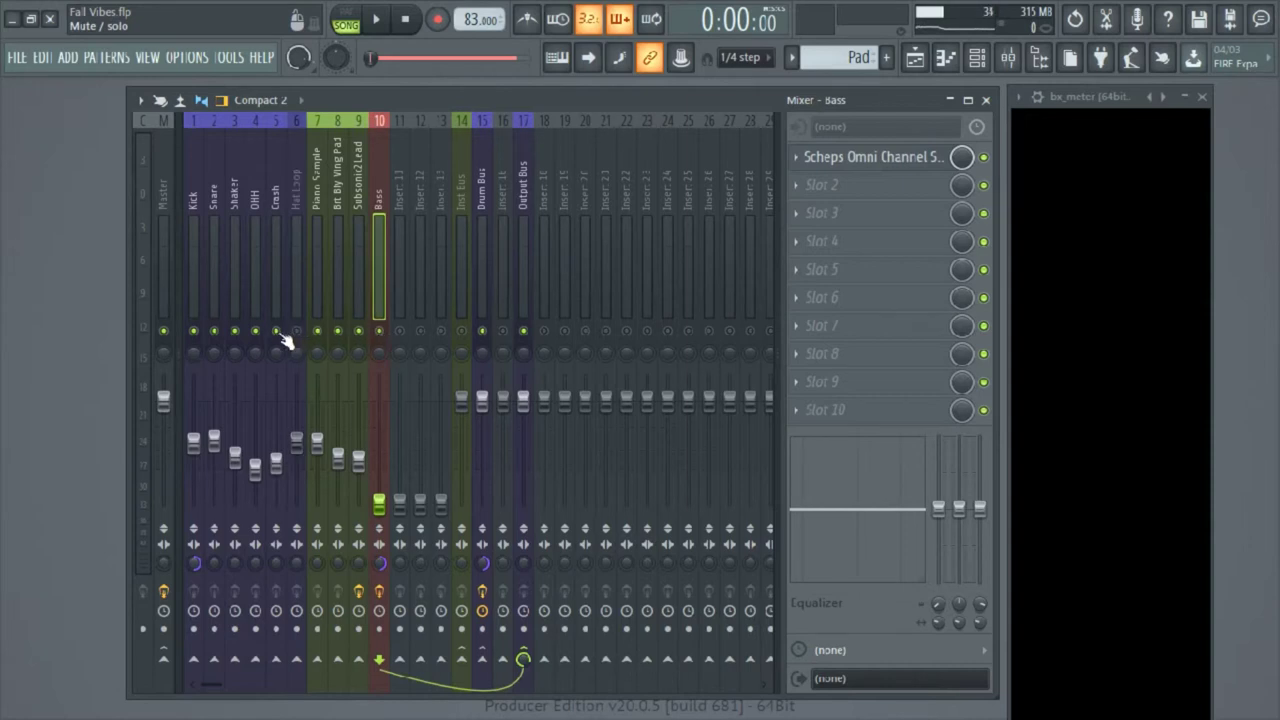
click(279, 332)
click(253, 332)
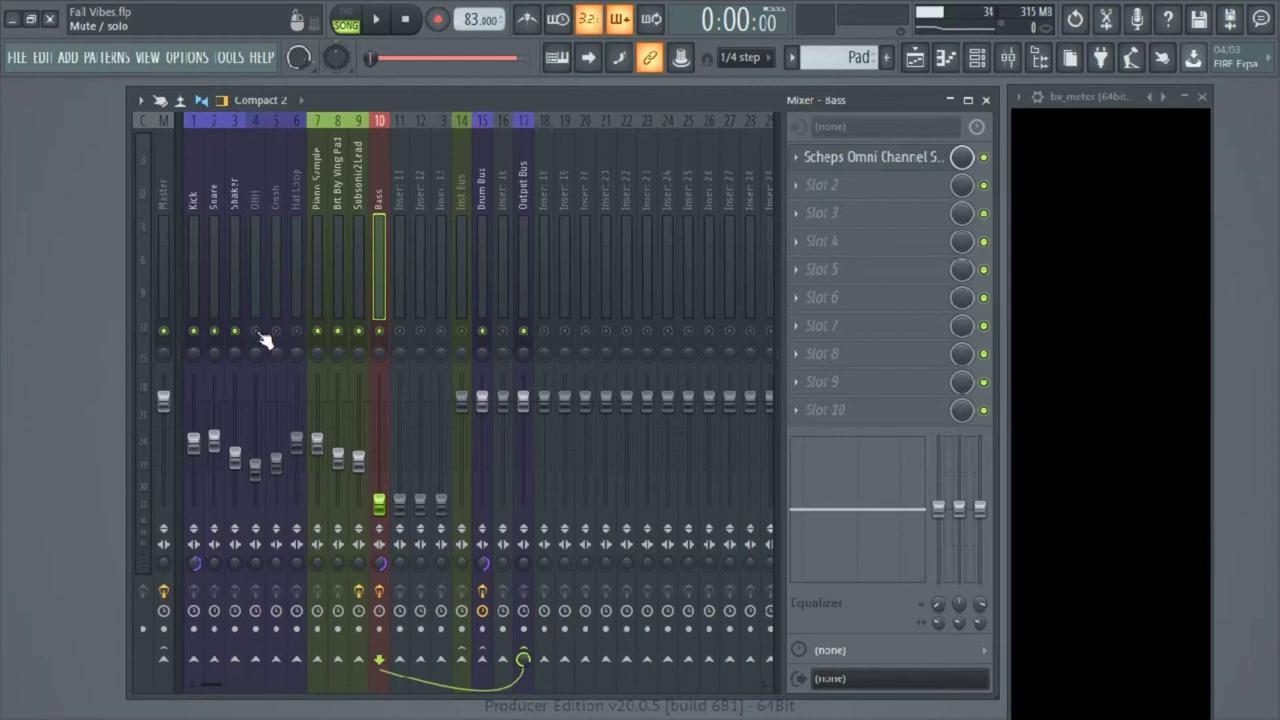
click(236, 332)
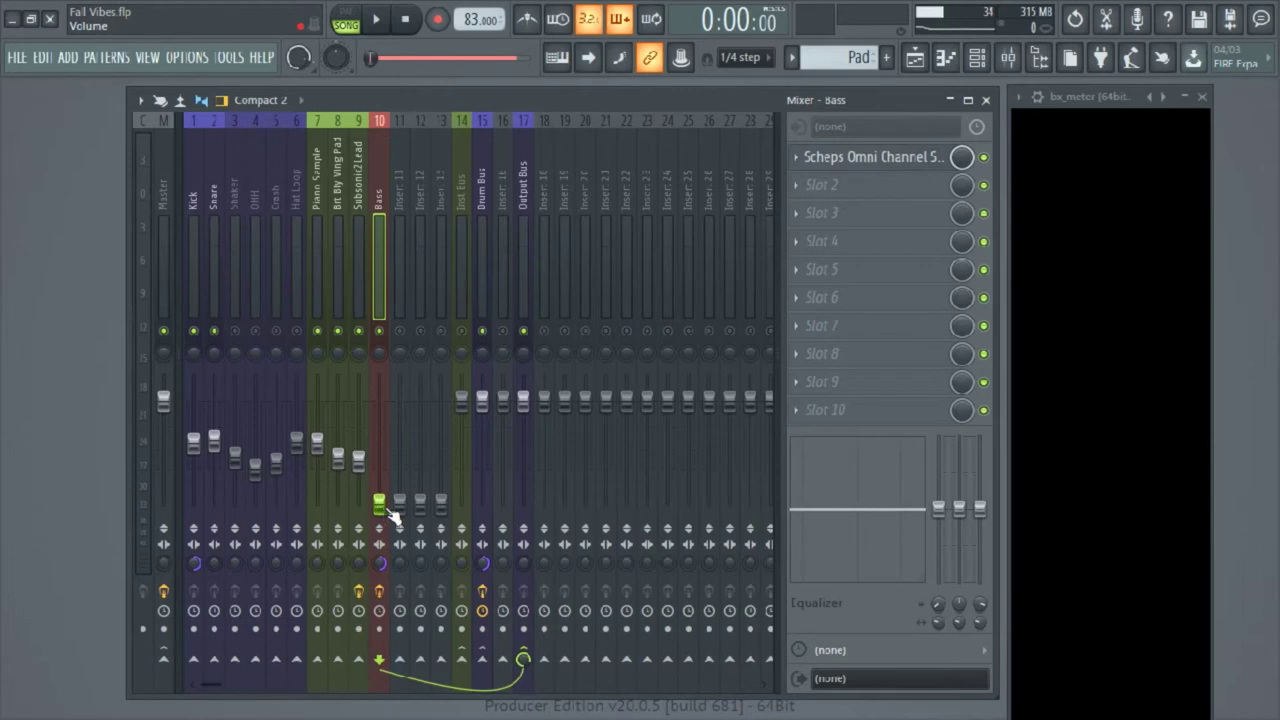
Raise the Bass fader to about -12.7 dB while the song plays, and mute the Snare to hear Bass against the Kick
key(space)
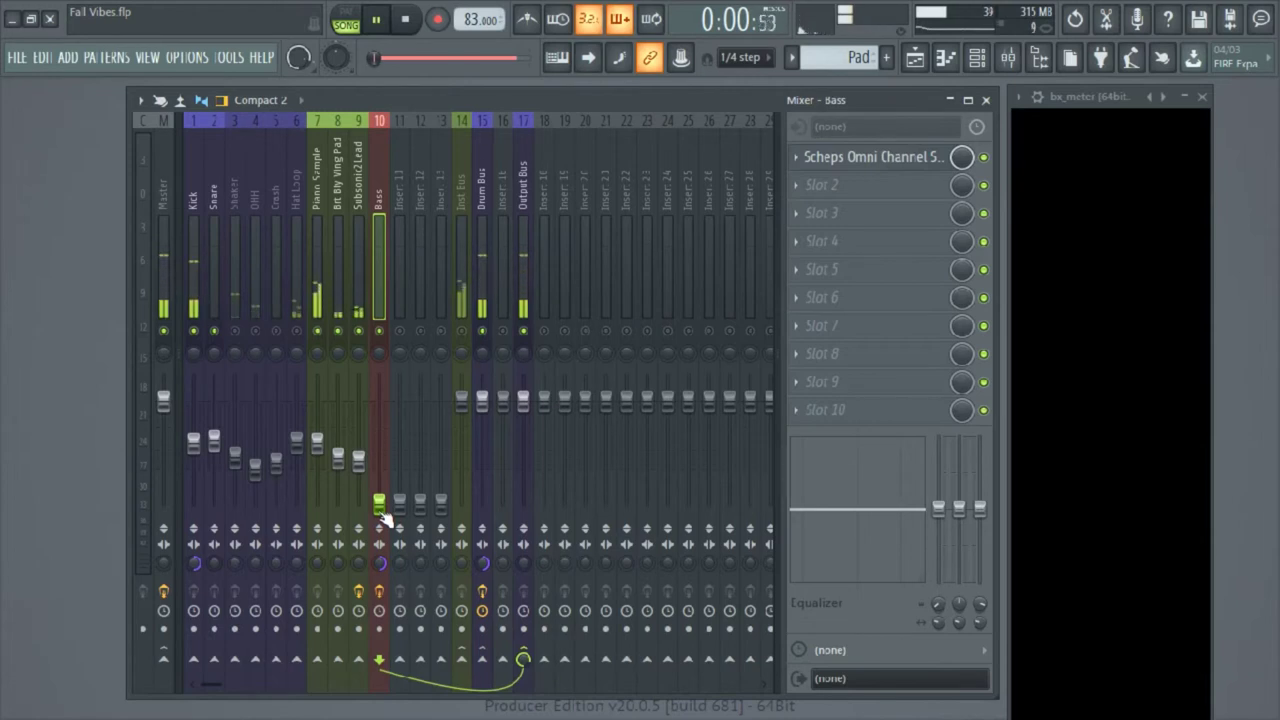
drag(385, 518, 379, 450)
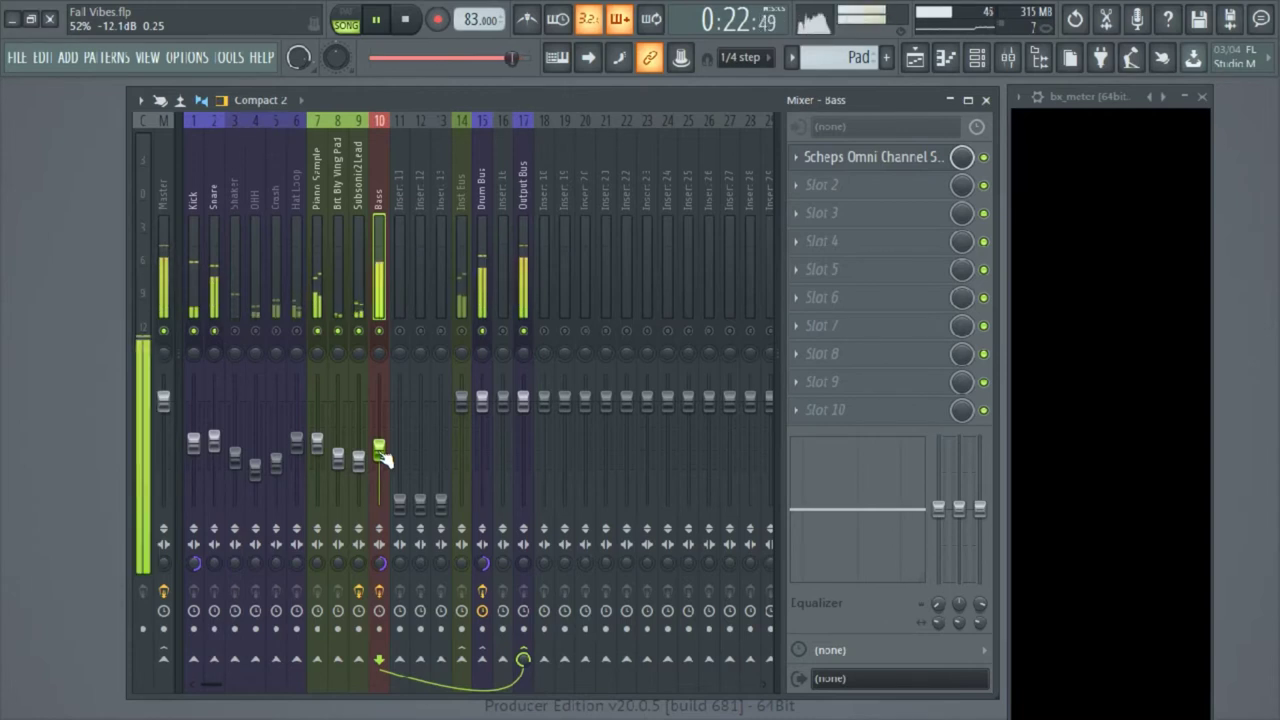
scroll(383, 458, down, 2)
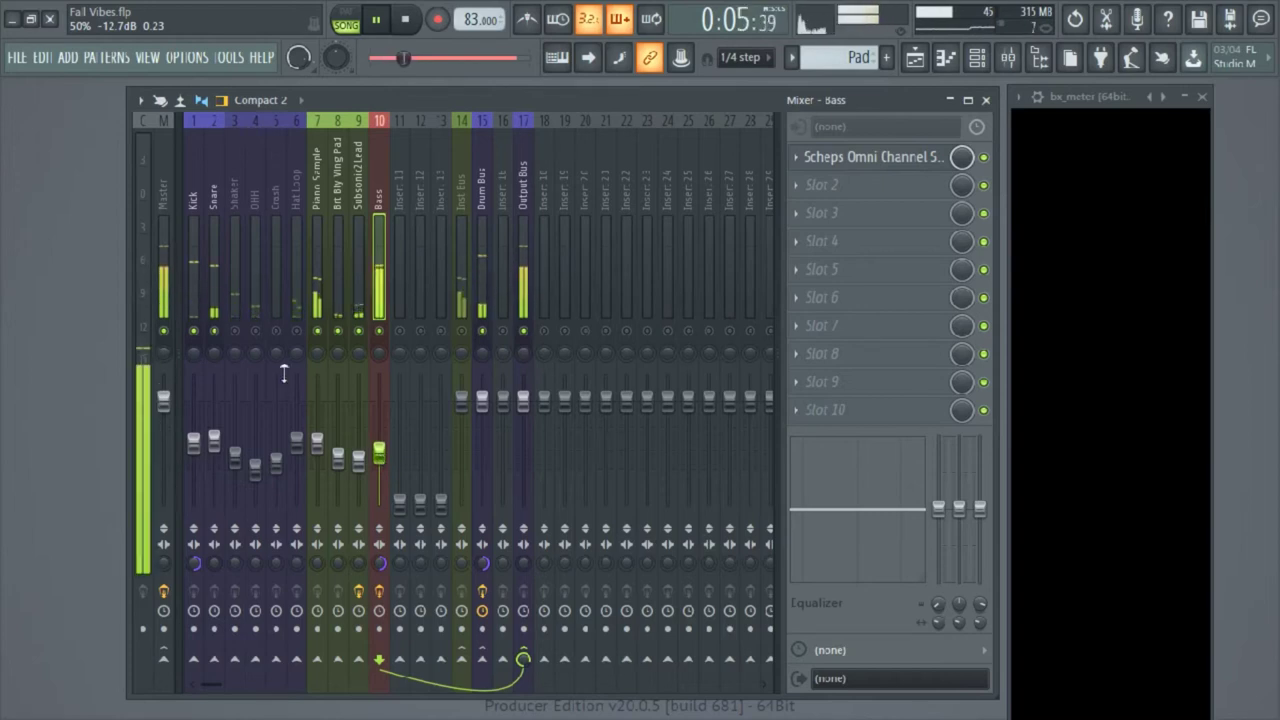
click(215, 332)
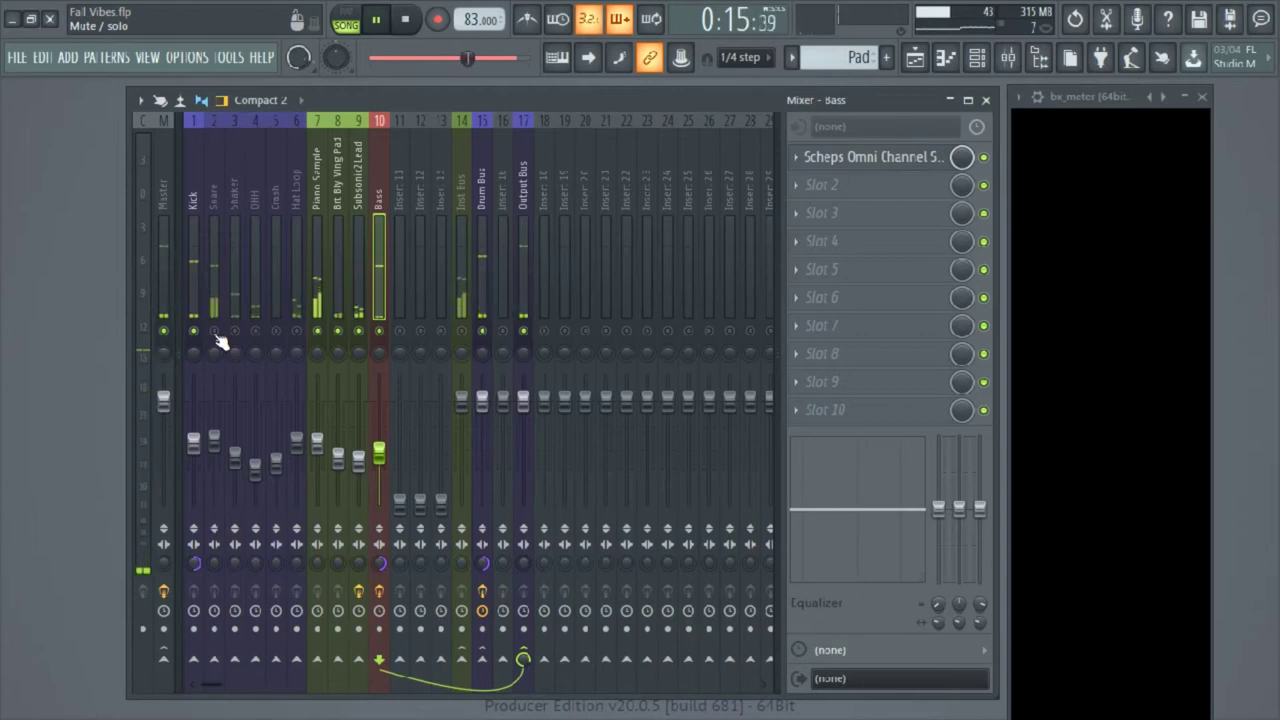
key(space)
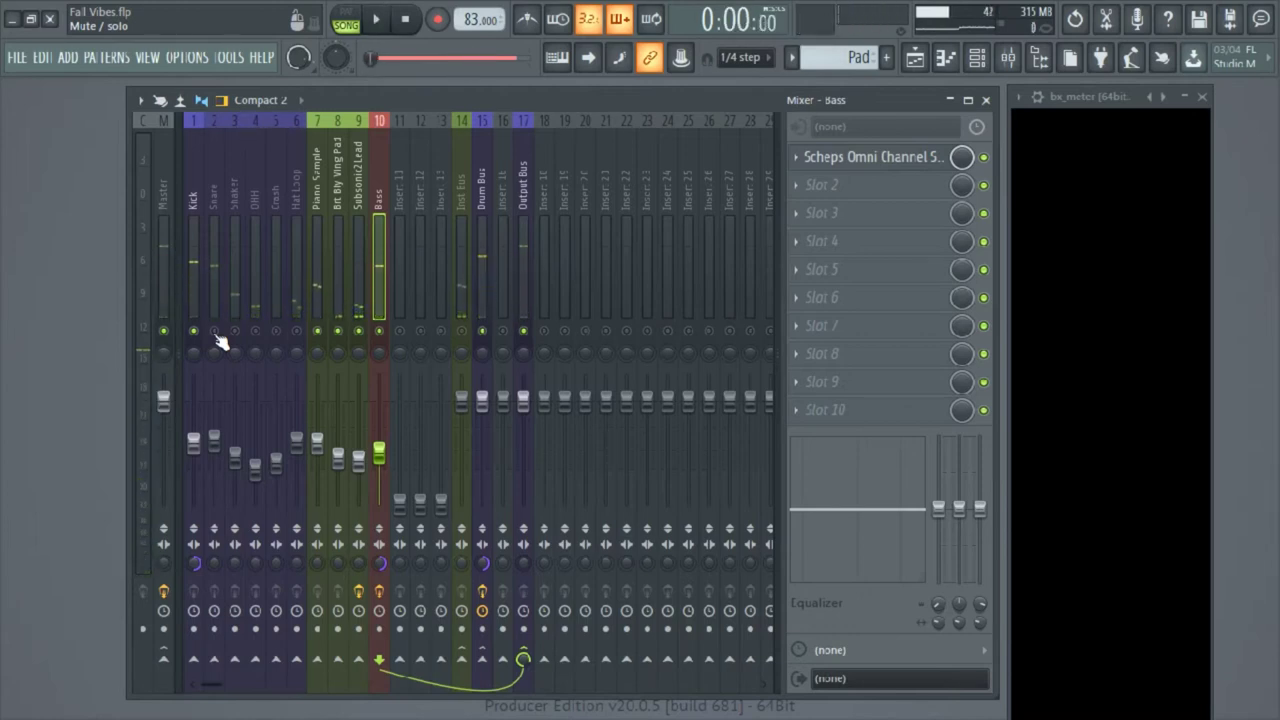
Unmute all mixer tracks at once and briefly play the full mix
right_click(214, 331)
right_click(214, 331)
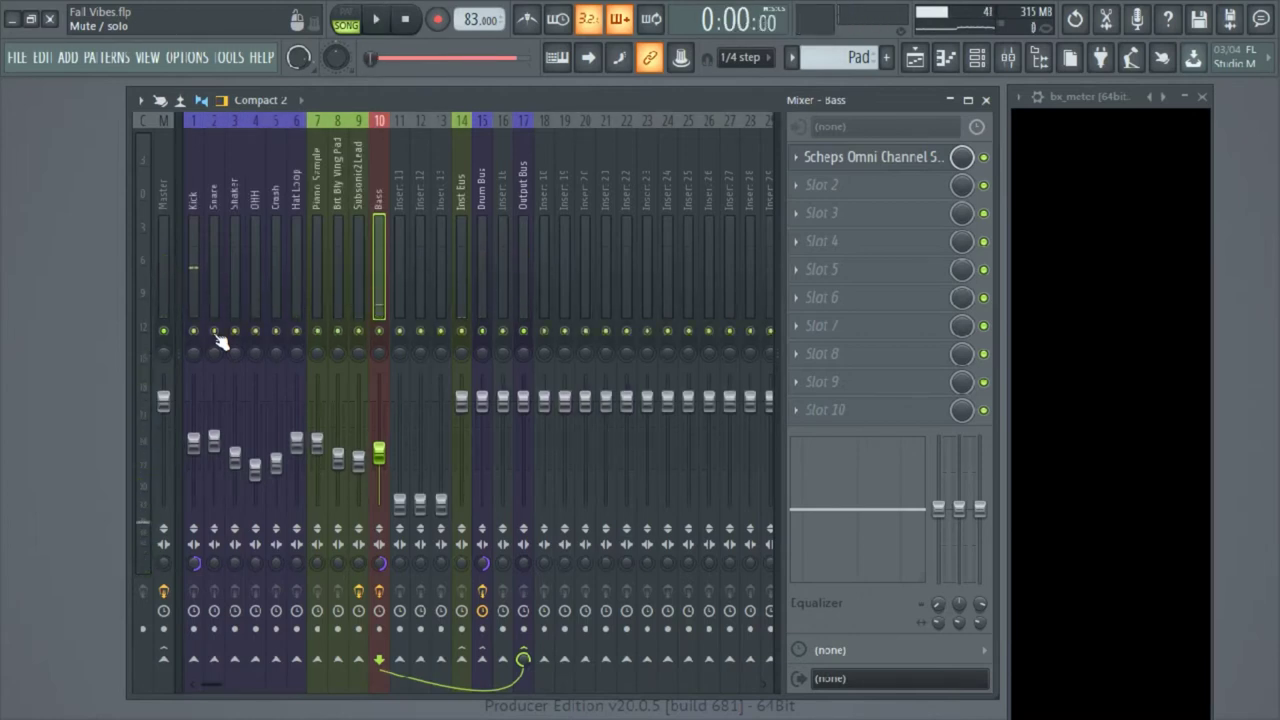
key(space)
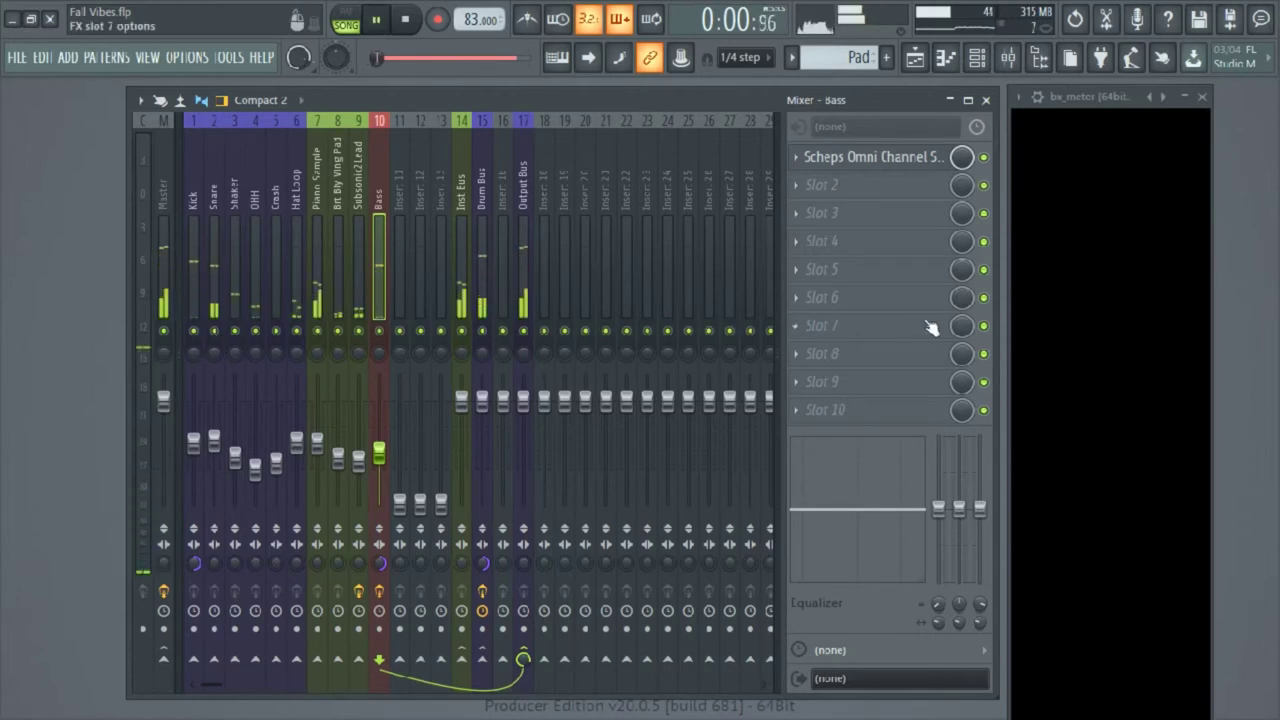
key(space)
Bring bx_meter on the Master track into focus and play the full song several times to check its level
click(1065, 226)
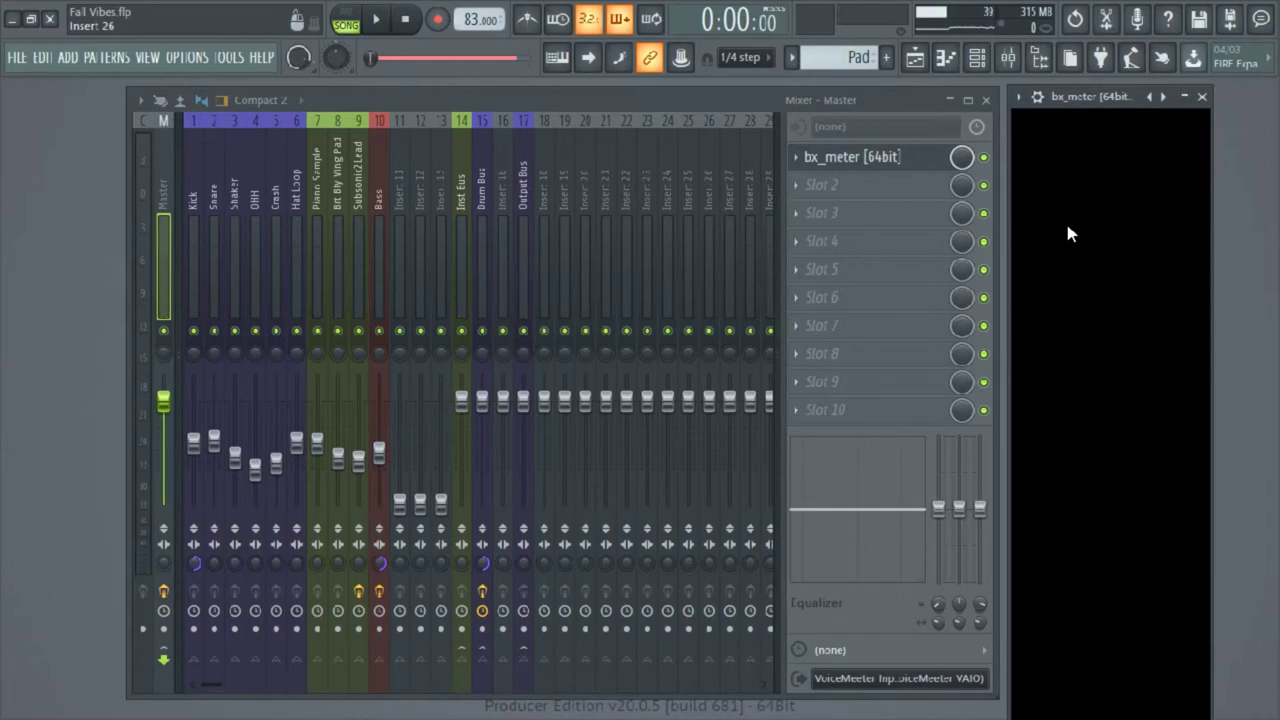
key(space)
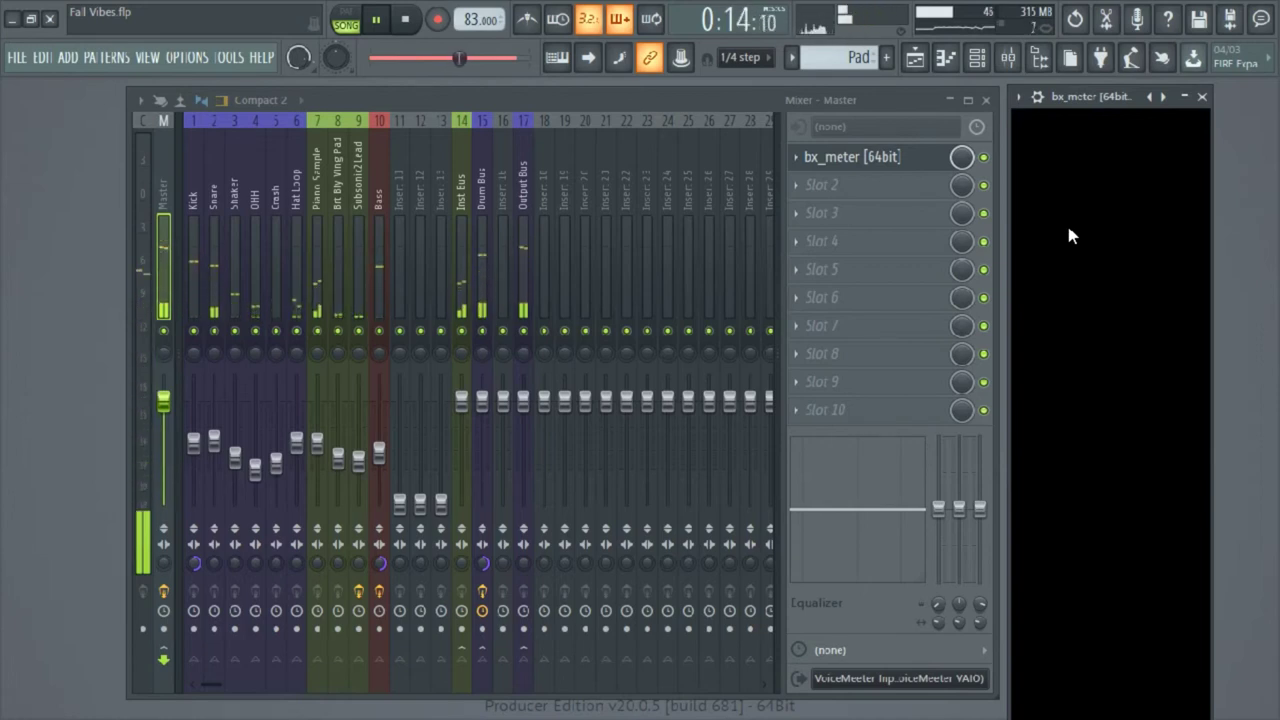
key(space)
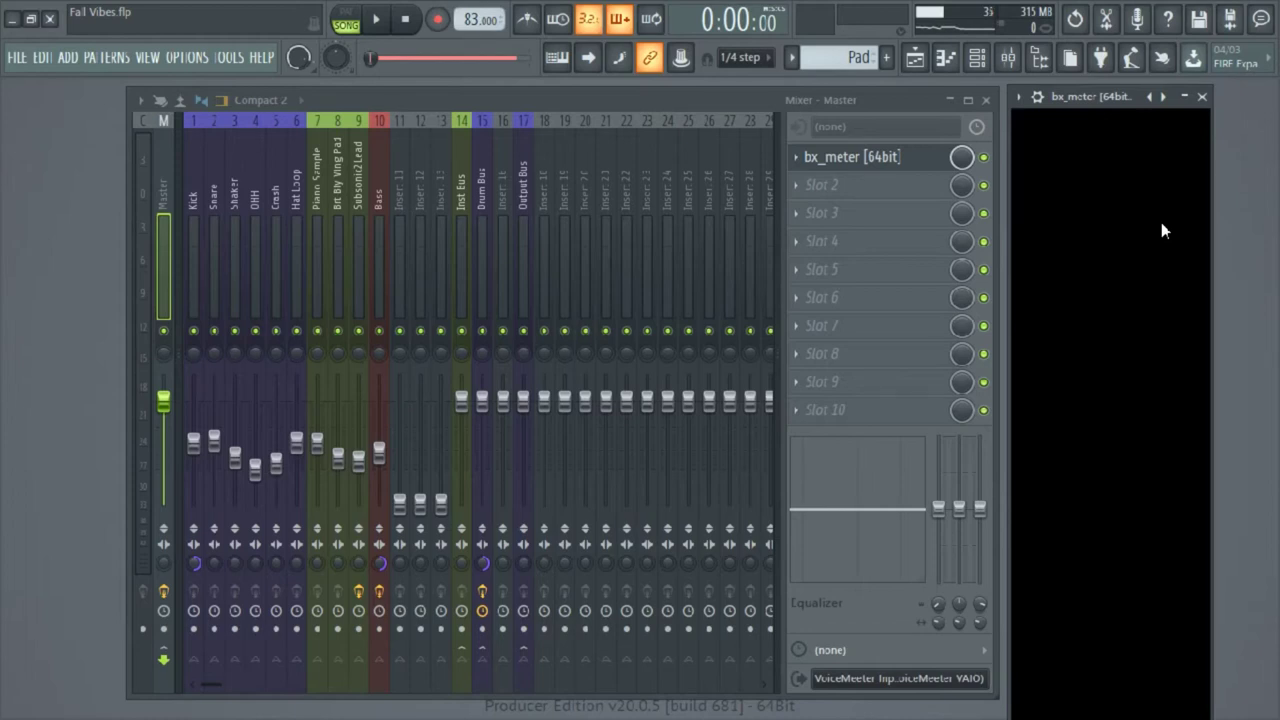
click(378, 20)
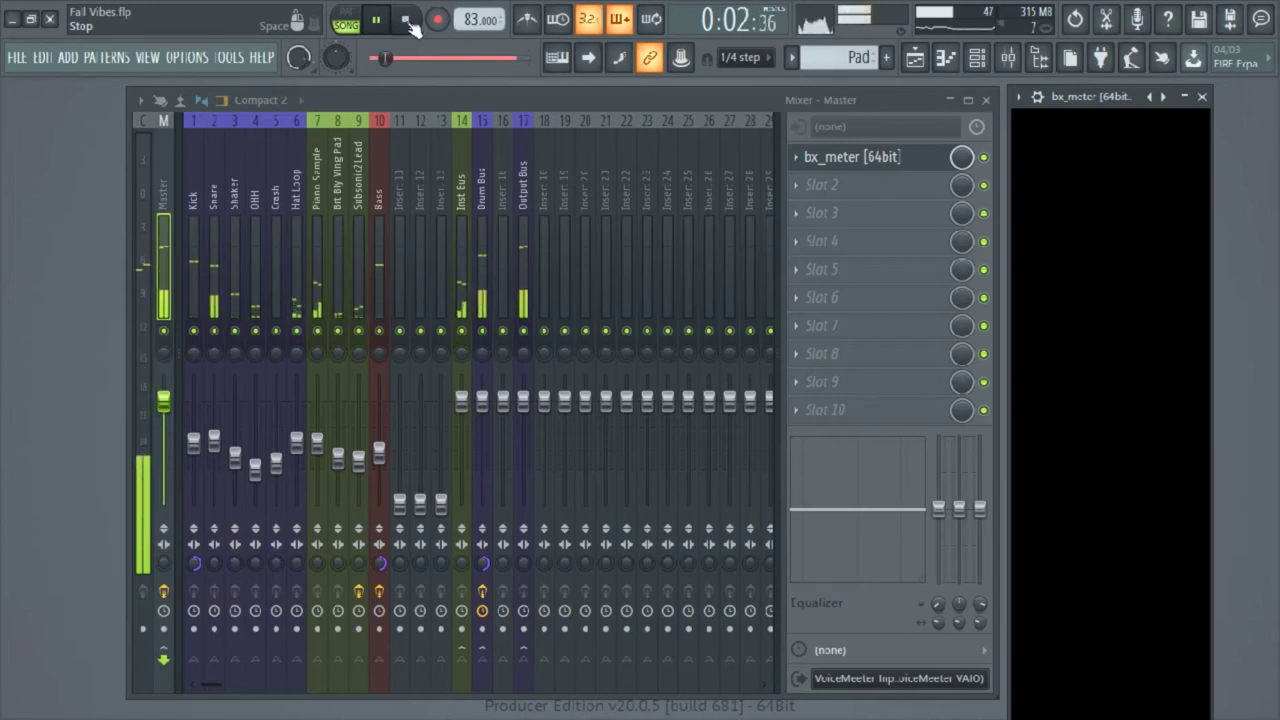
click(408, 21)
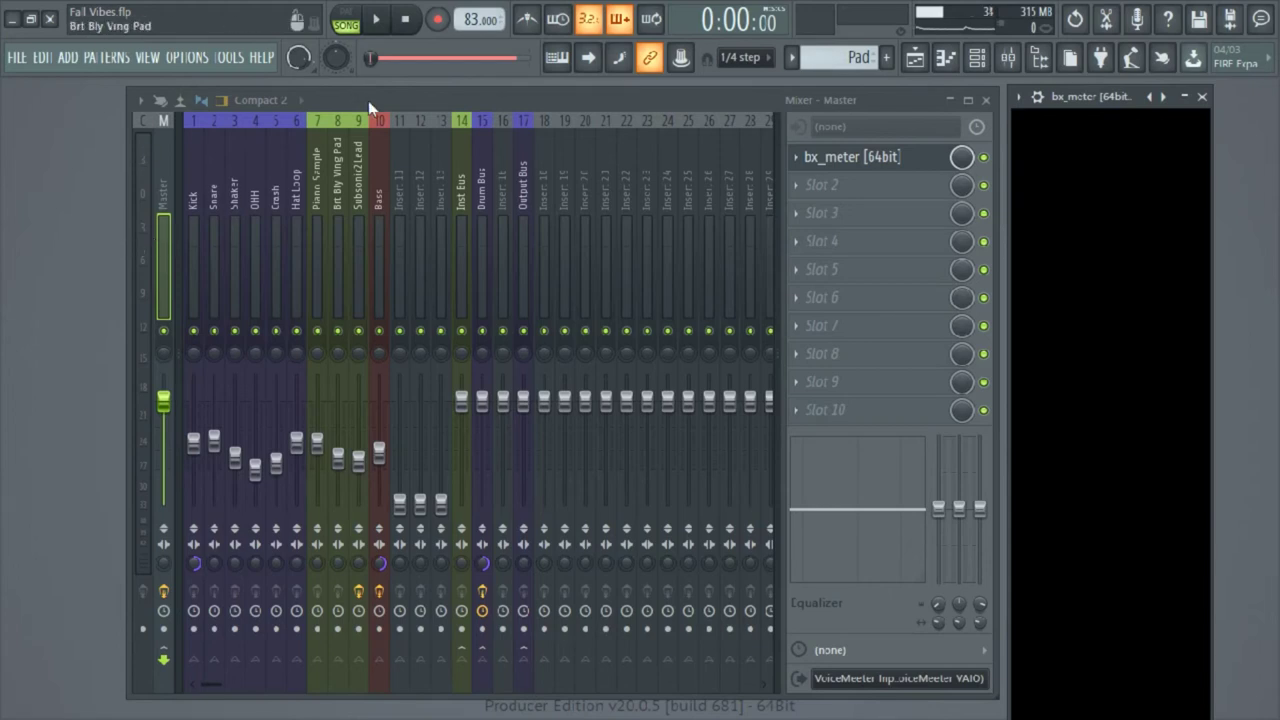
click(386, 28)
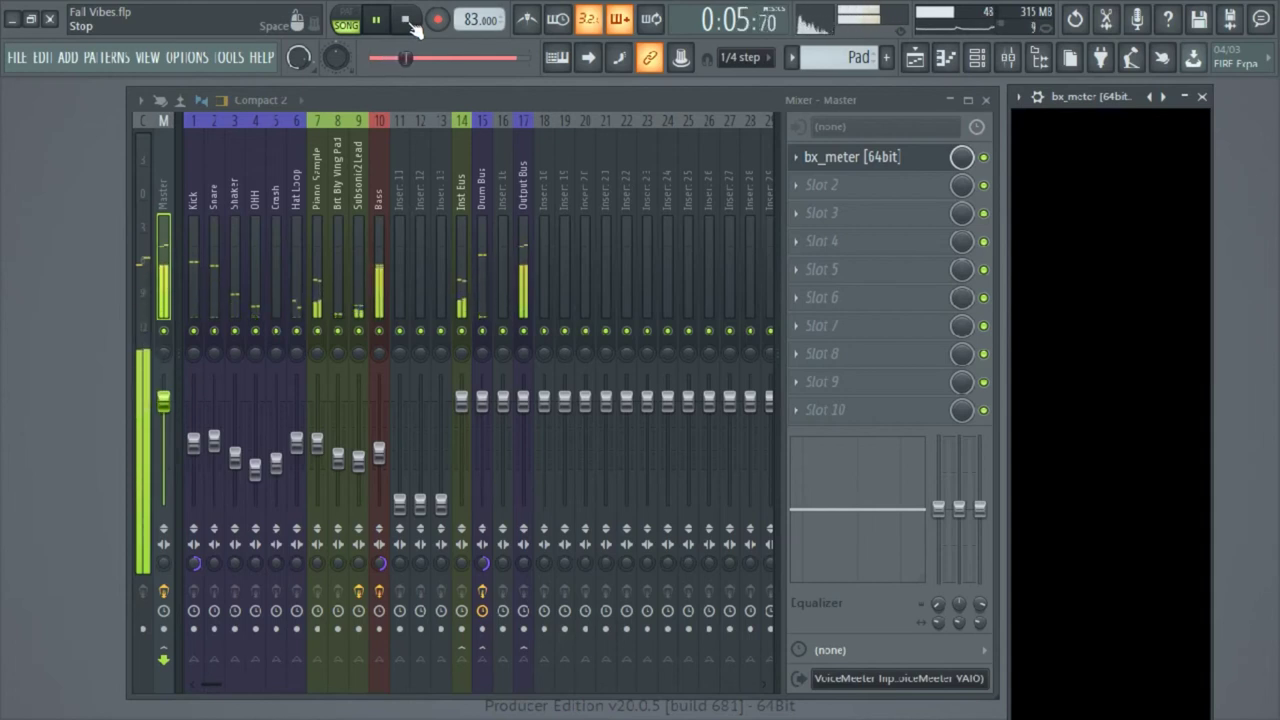
click(407, 20)
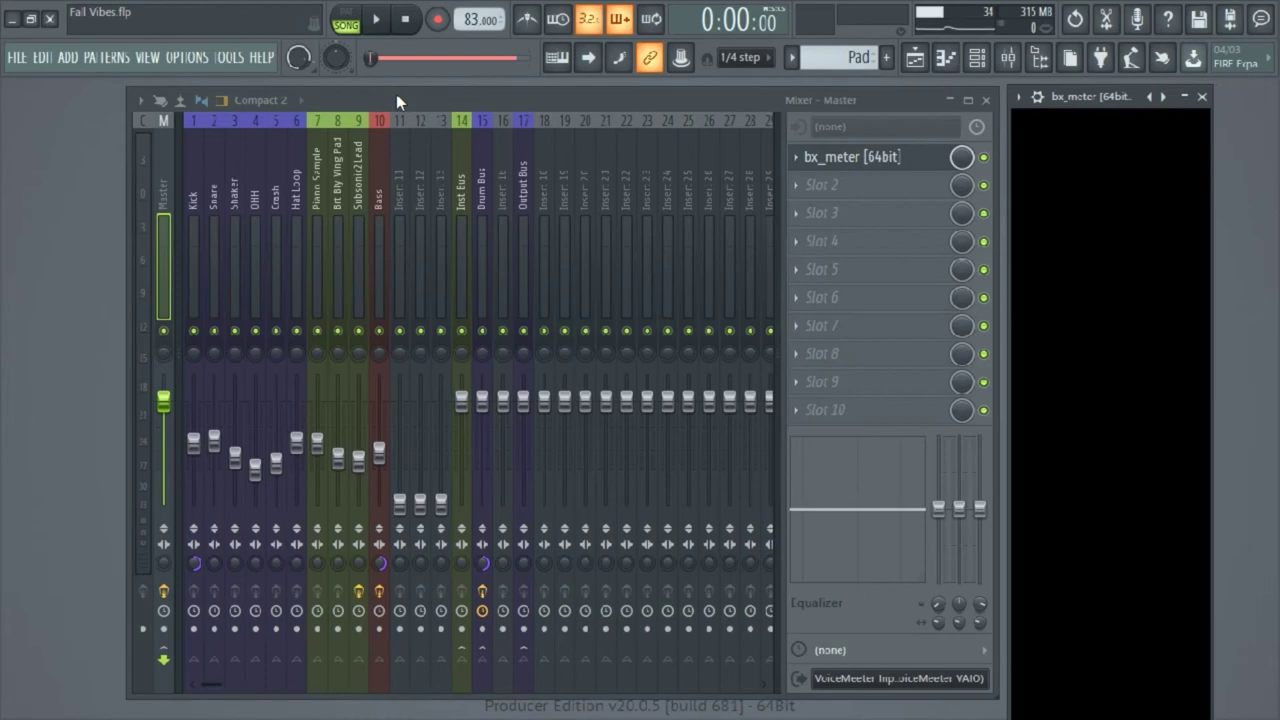
Select tracks 1 to 10 from Kick to Bass, raise their faders together, and play the song to check the level
click(196, 195)
drag(214, 197, 380, 208)
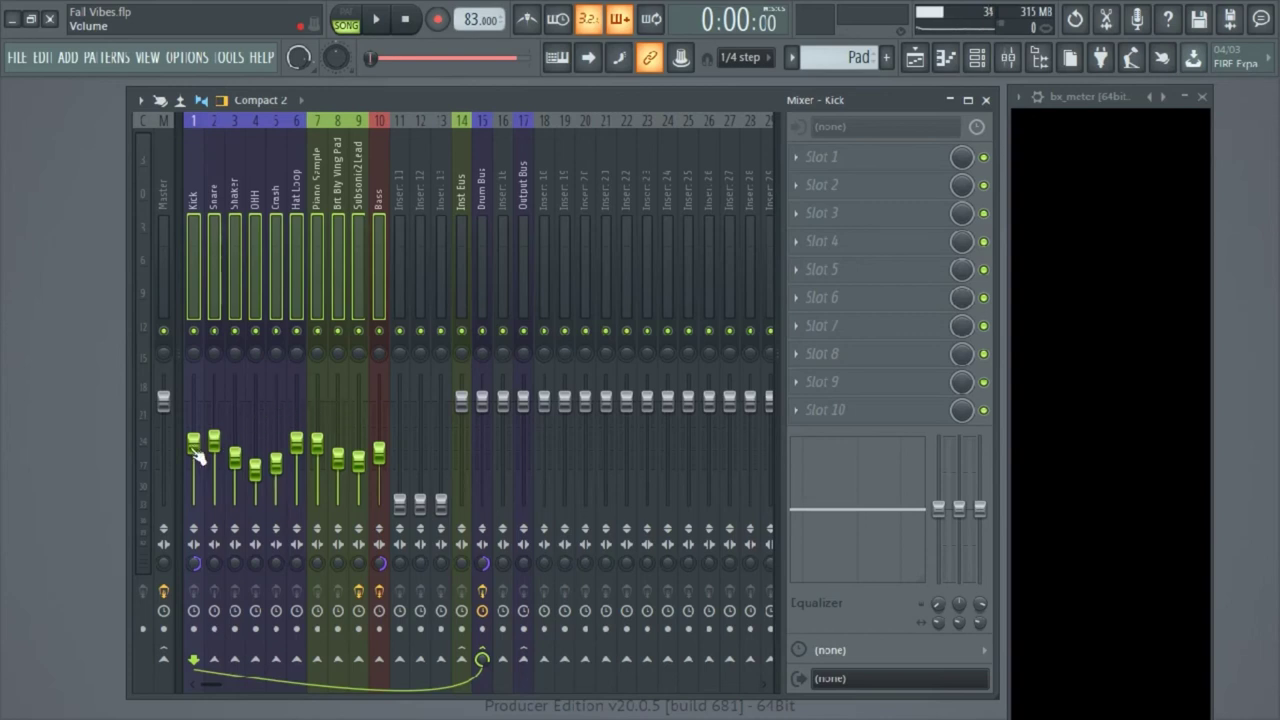
key(space)
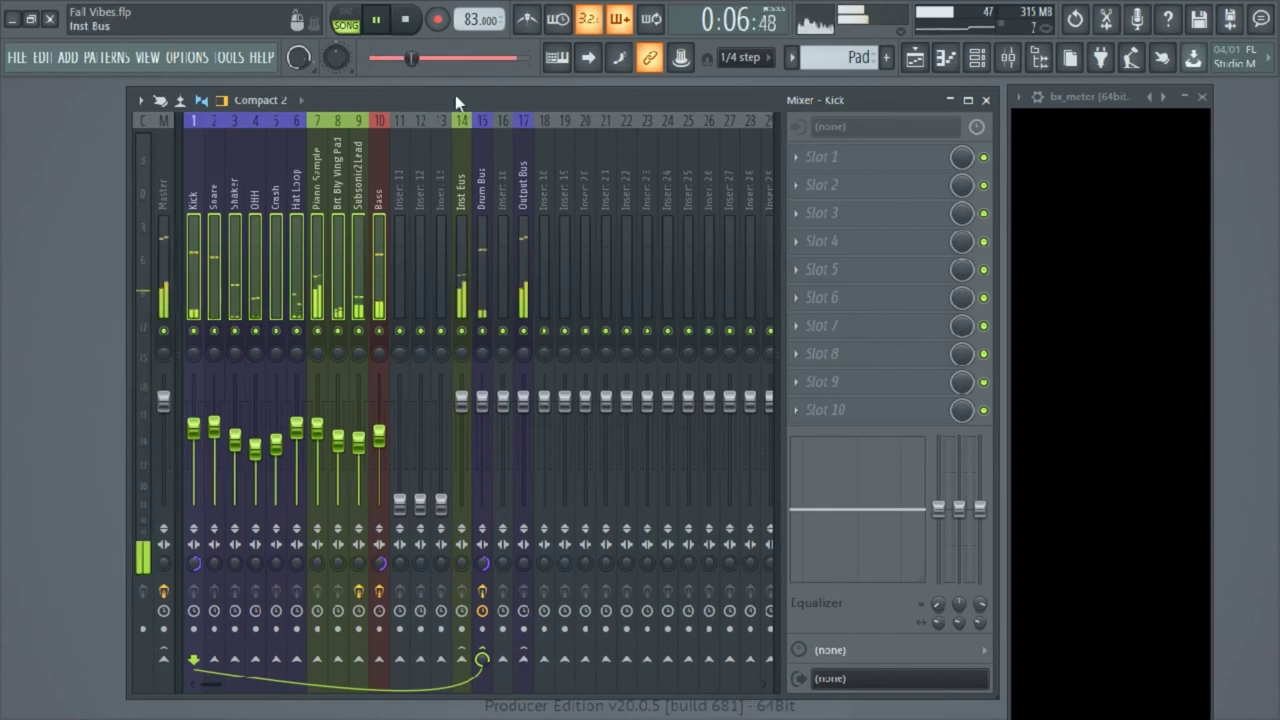
key(space)
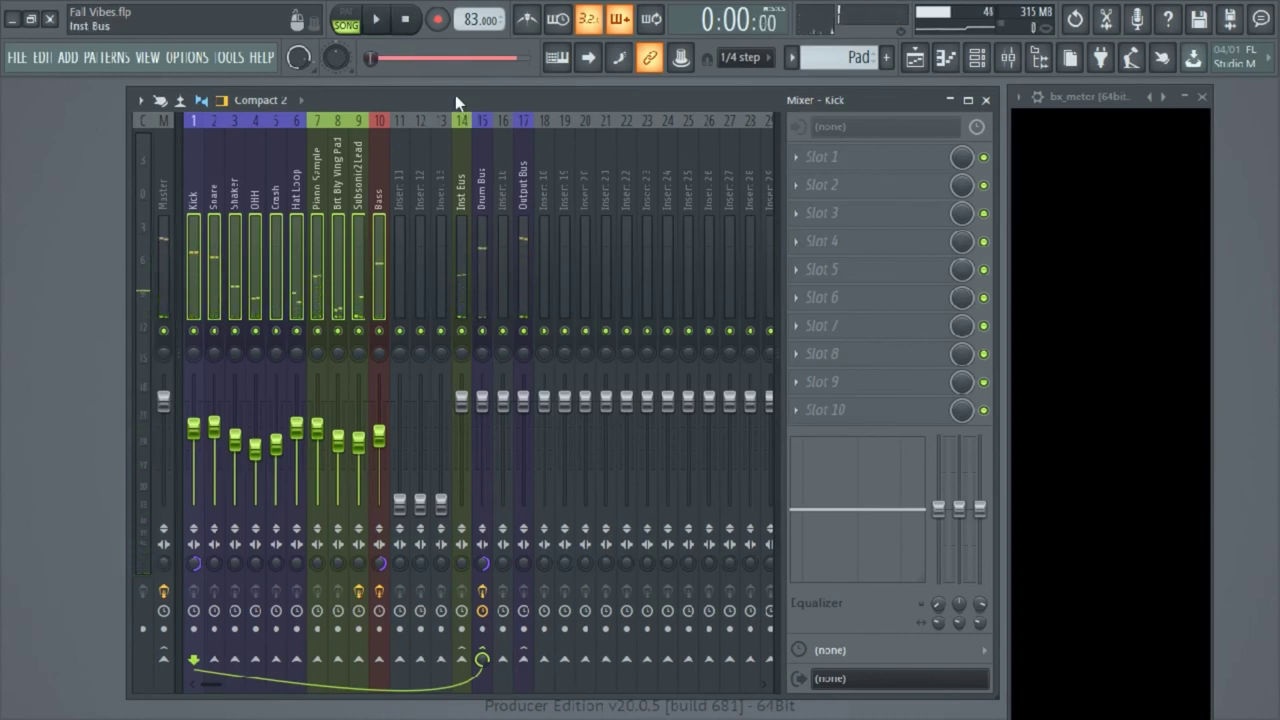